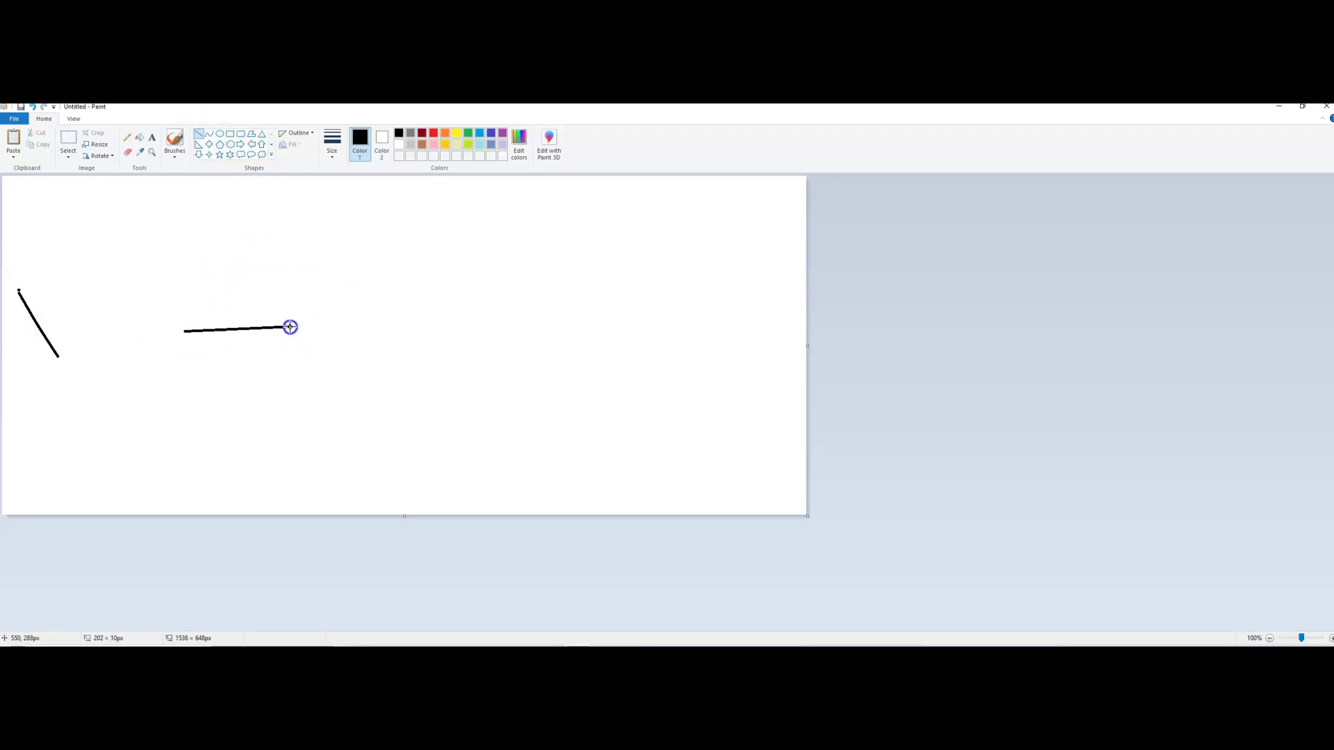
Continue the horizontal base line with a rising line about 108 × 181 px, a flat top, and a short falling line about 48 × 80 px
left_click_drag(348, 232, 292, 331)
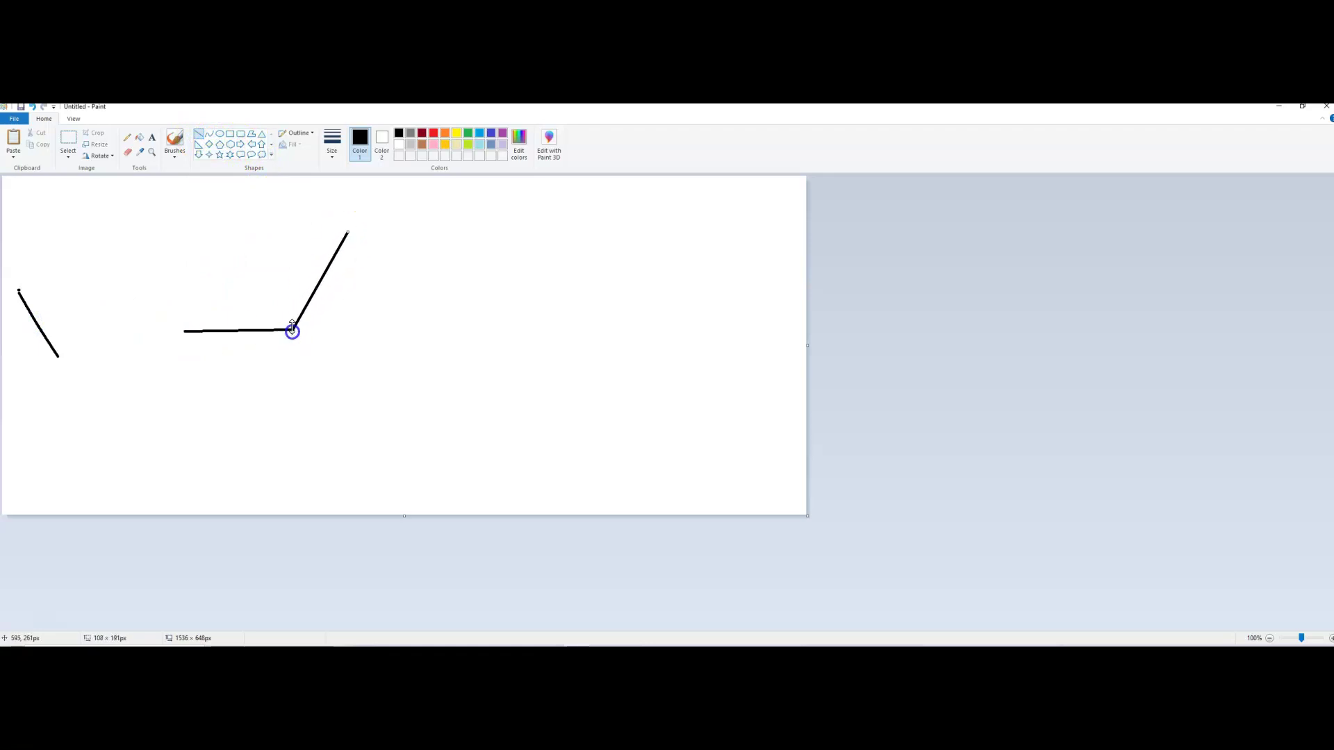
left_click_drag(424, 227, 348, 228)
left_click_drag(450, 268, 424, 230)
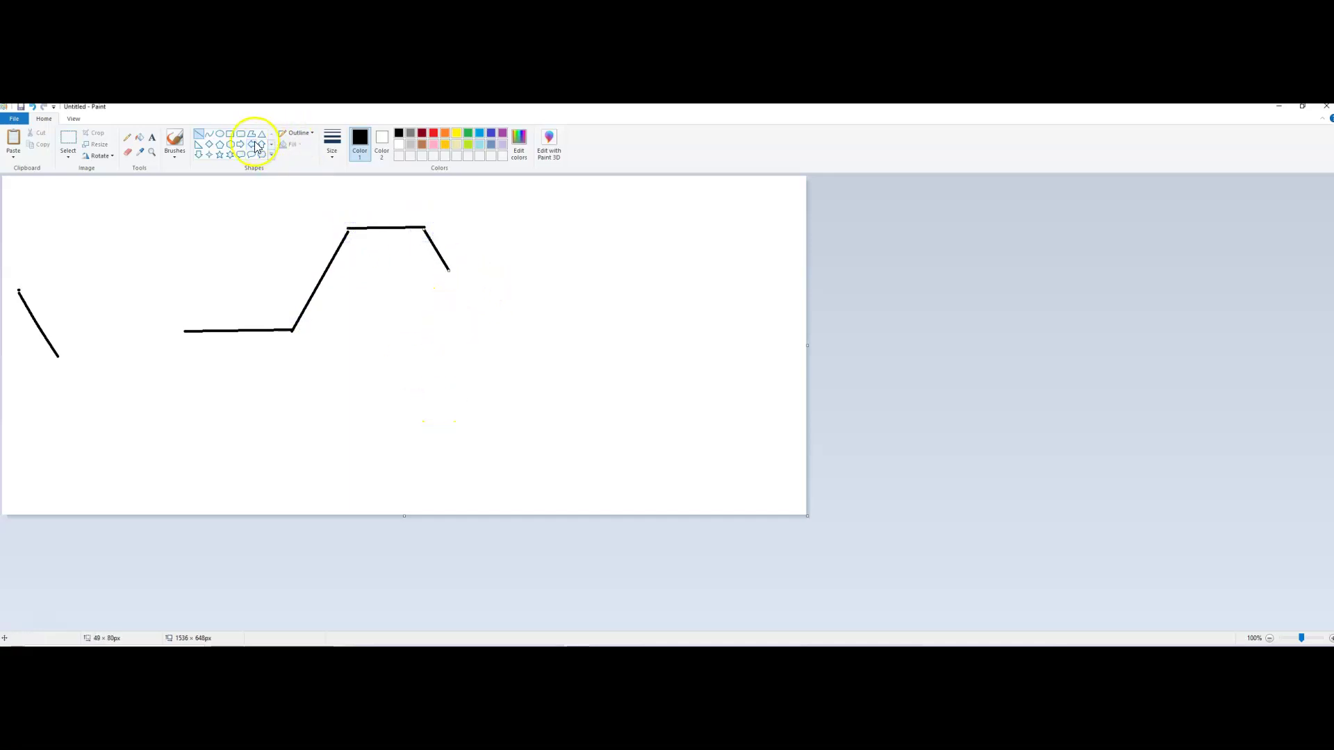
Label the lower flat section "accm." and the upper flat section "dist." with text placed above each line
left_click(153, 136)
left_click(199, 314)
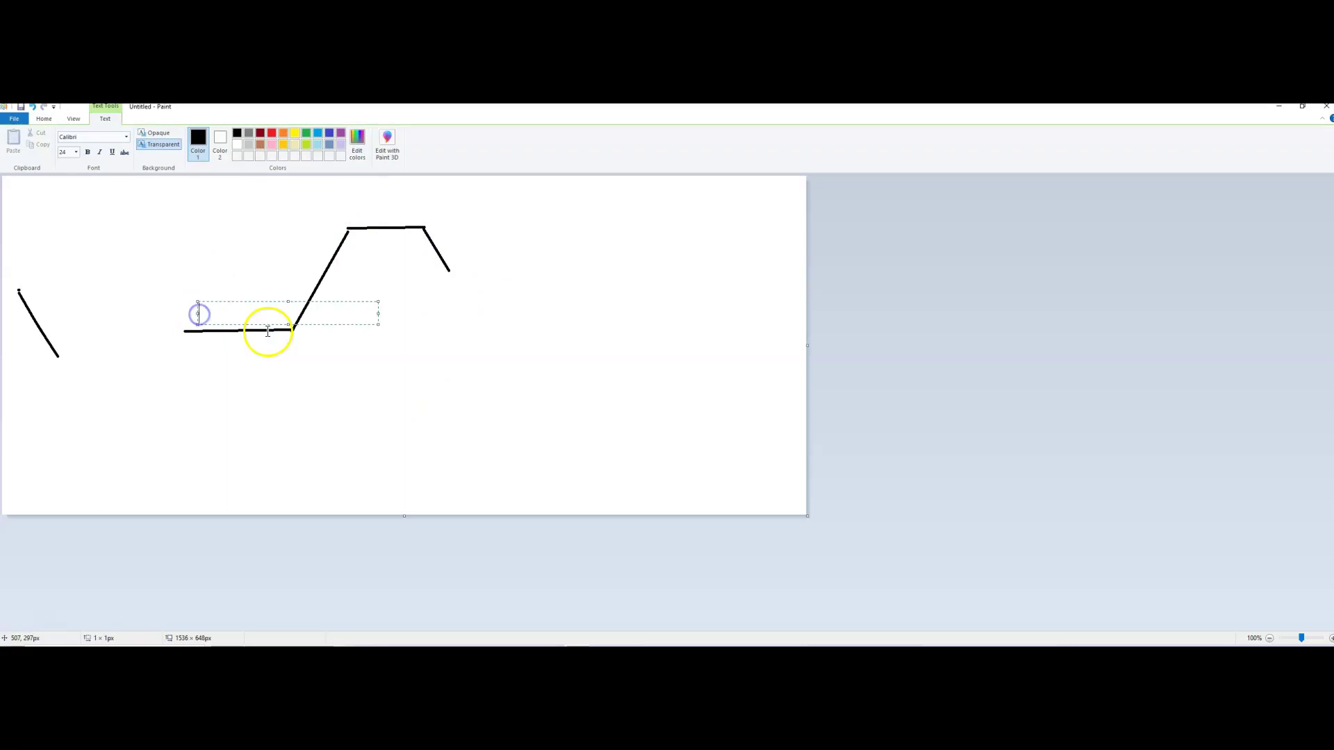
type("accum")
key("BackSpace")
key("BackSpace")
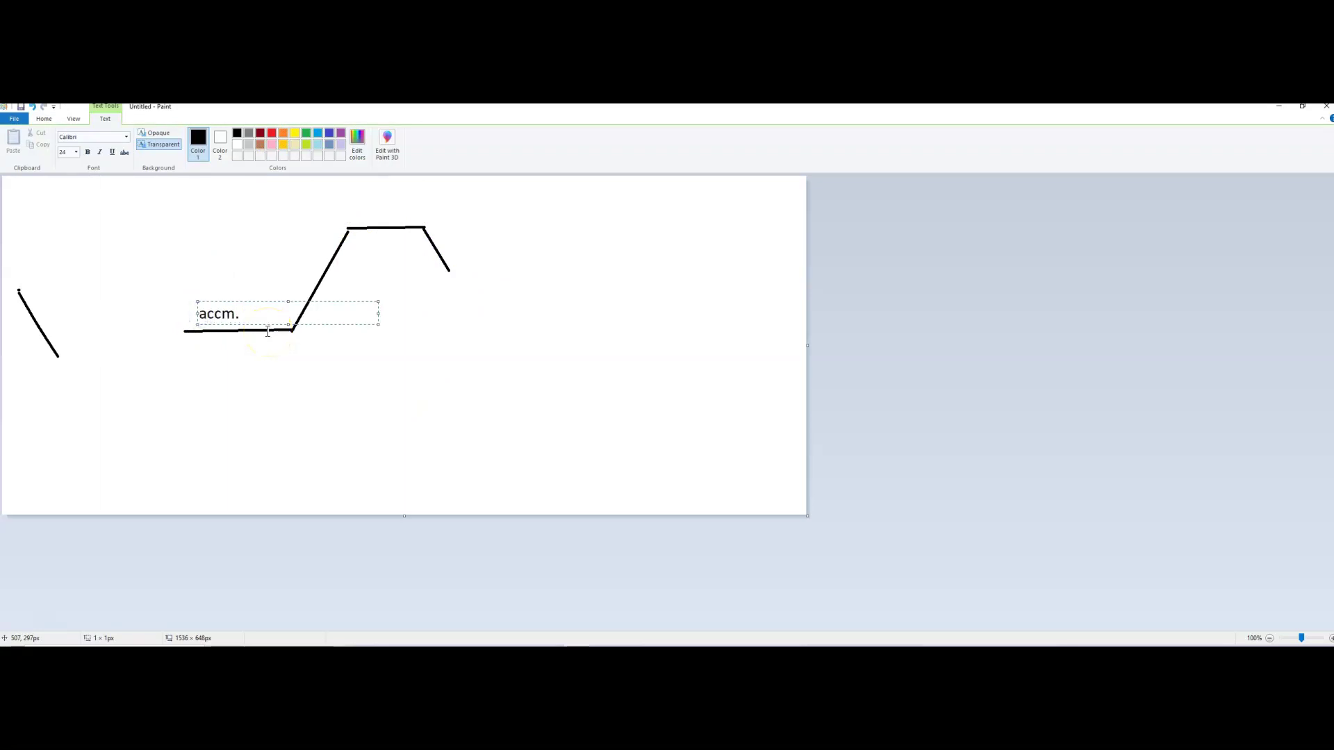
left_click(432, 342)
left_click(373, 201)
type("dist.")
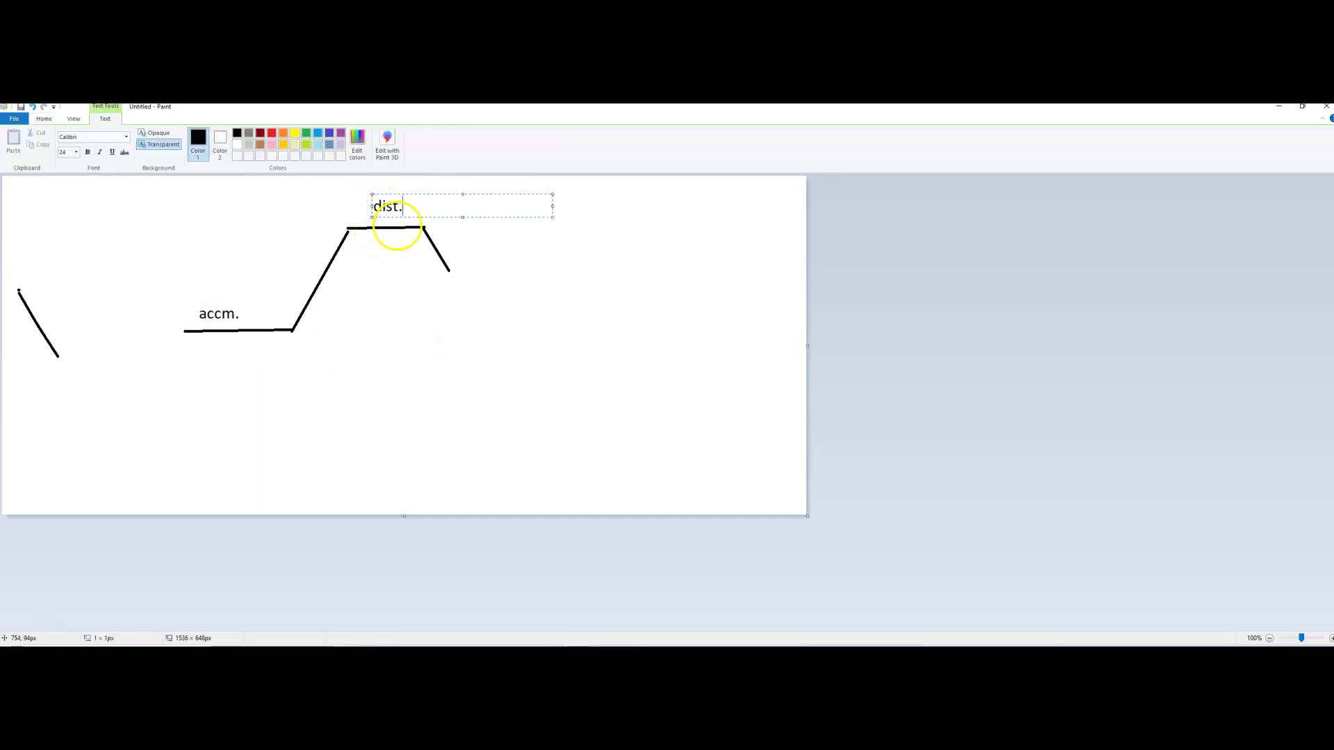
left_click(409, 335)
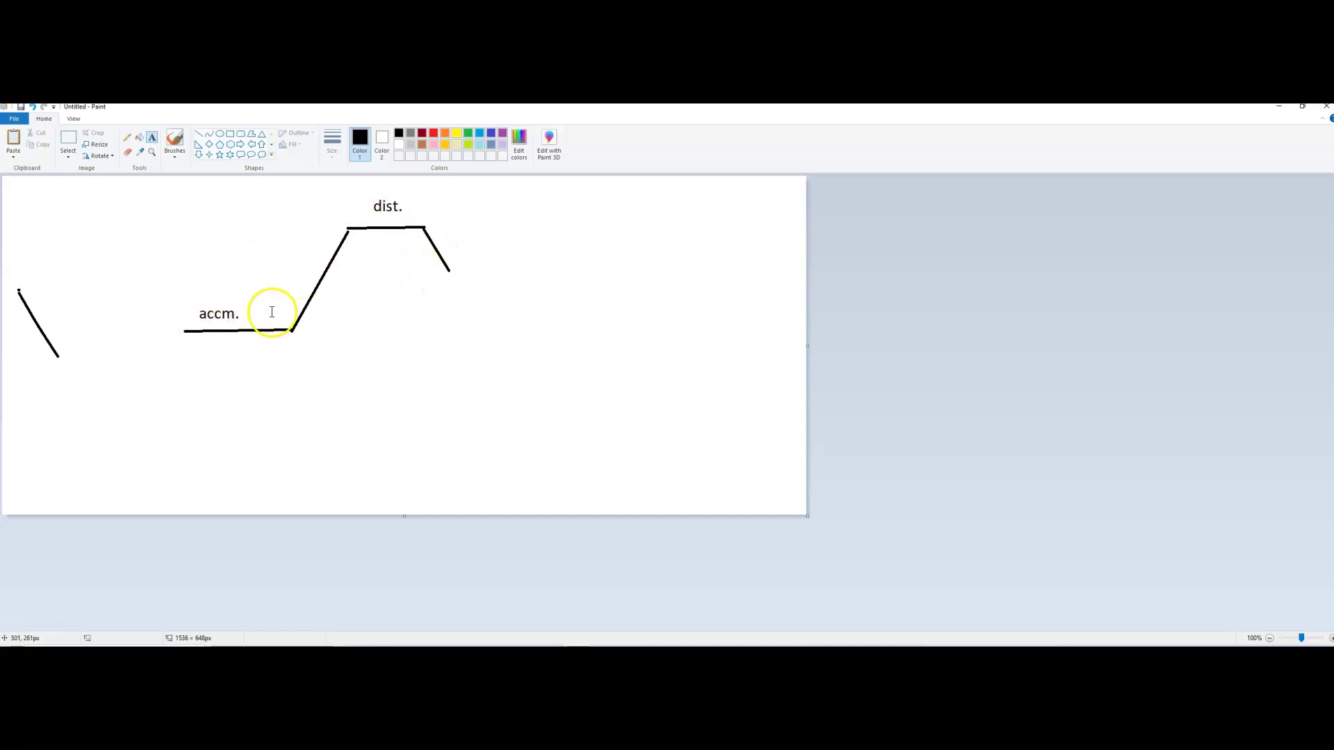
Add the text "hv" beneath both the lower and the upper flat sections of the diagram
left_click(204, 344)
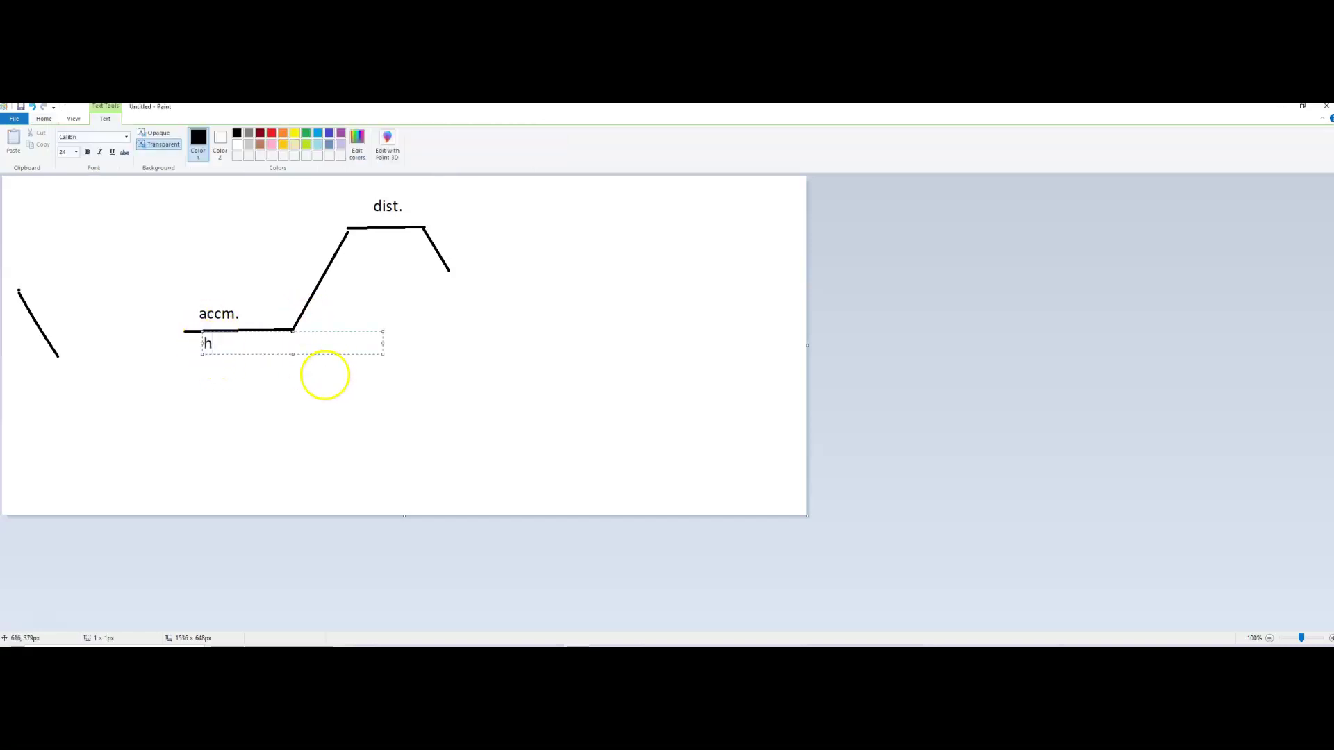
left_click(577, 377)
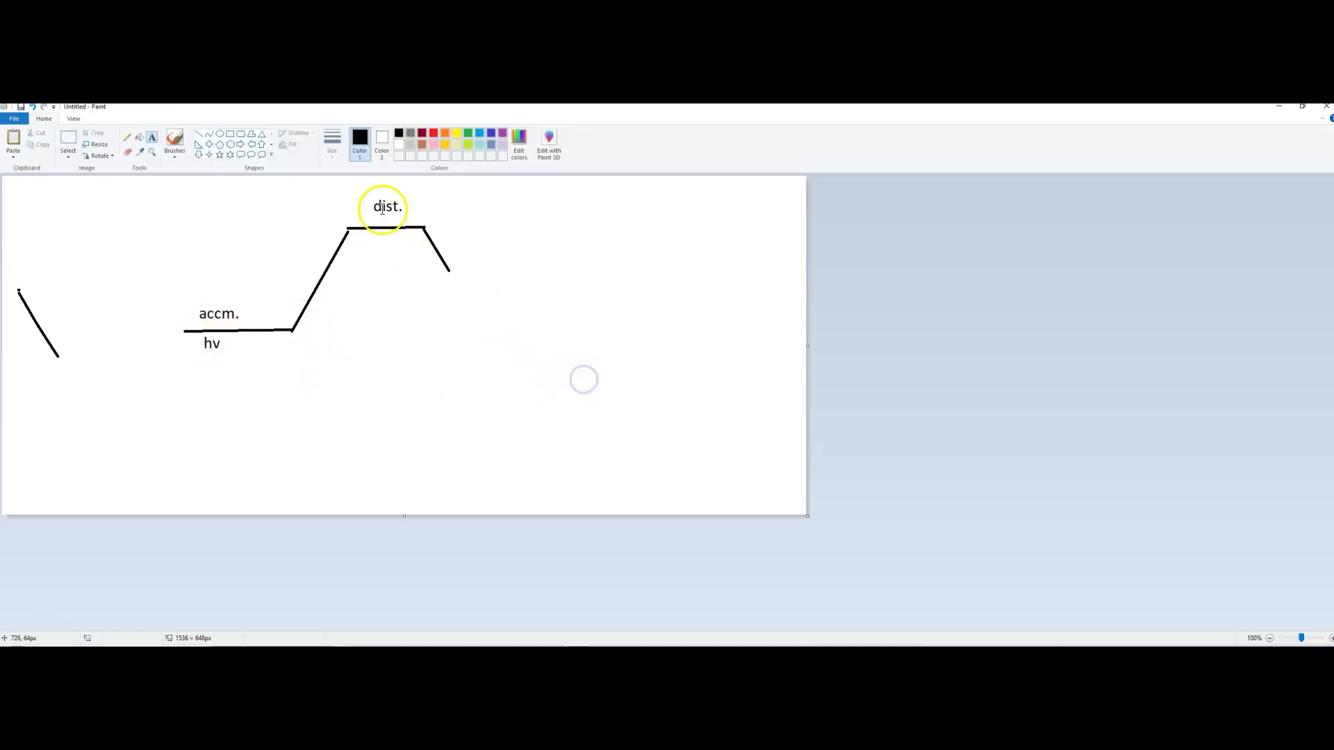
left_click(374, 242)
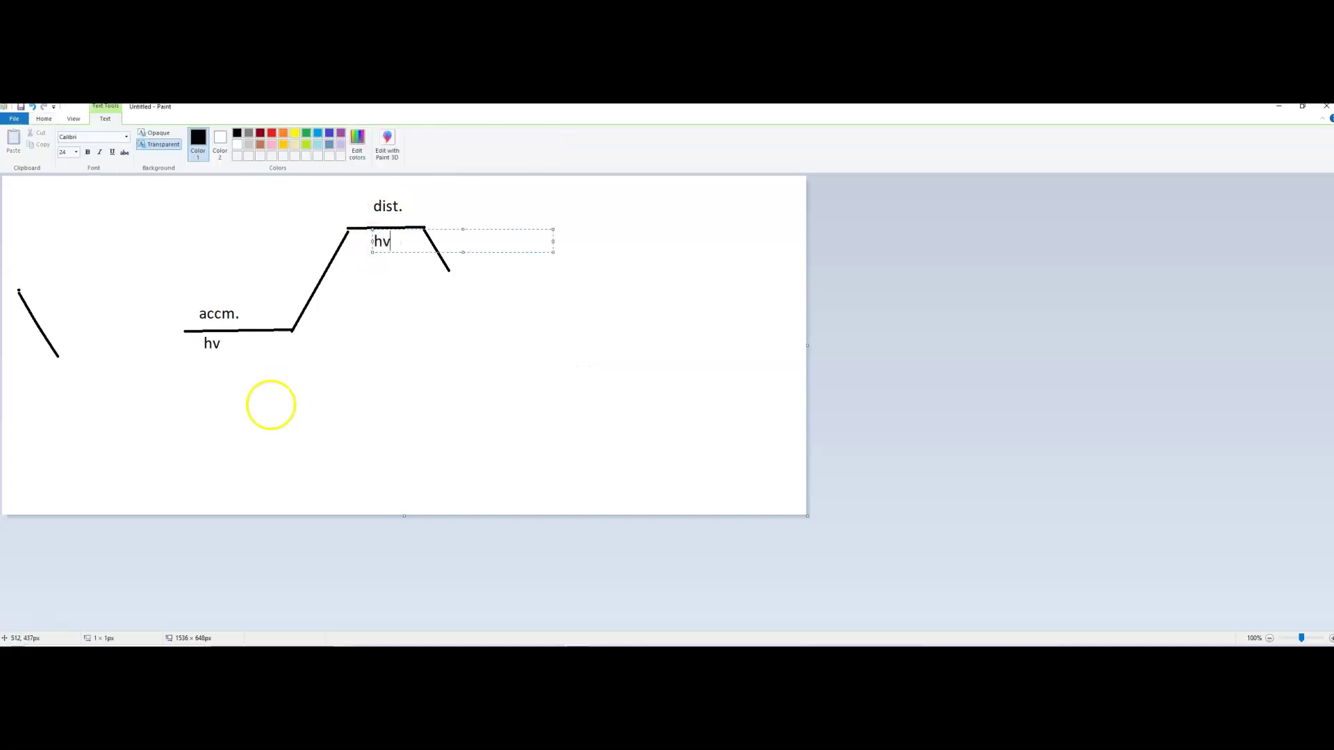
type("hv")
left_click(296, 486)
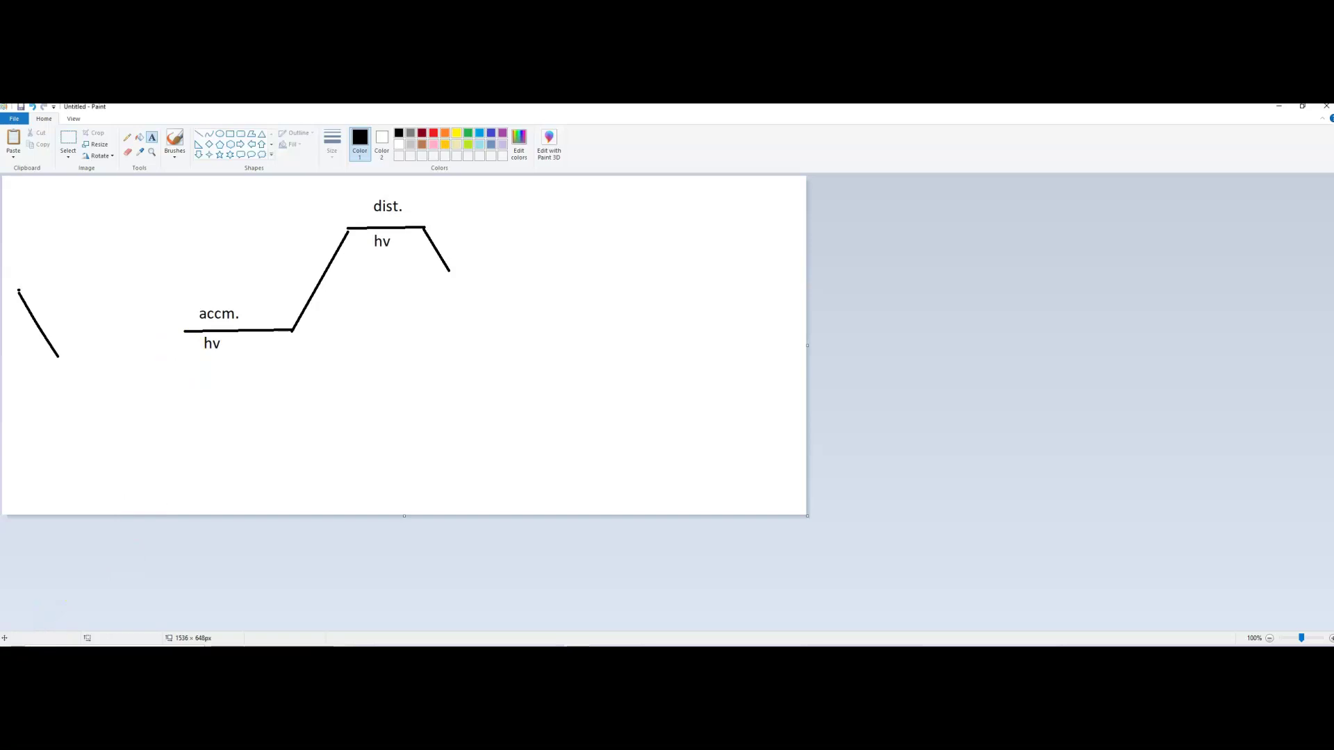
Switch to the YM trading charts and delete all expired lines from the 10t Renko chart
key("alt+Tab")
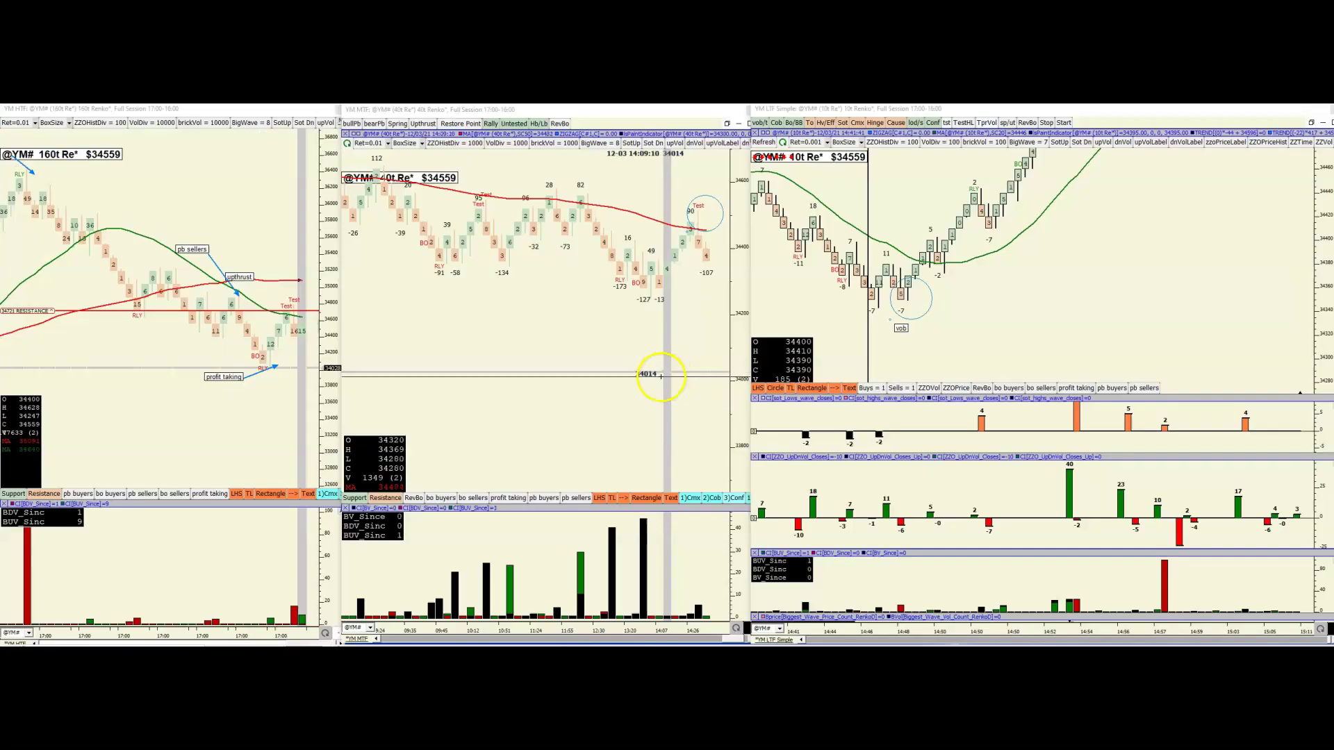
right_click(1038, 268)
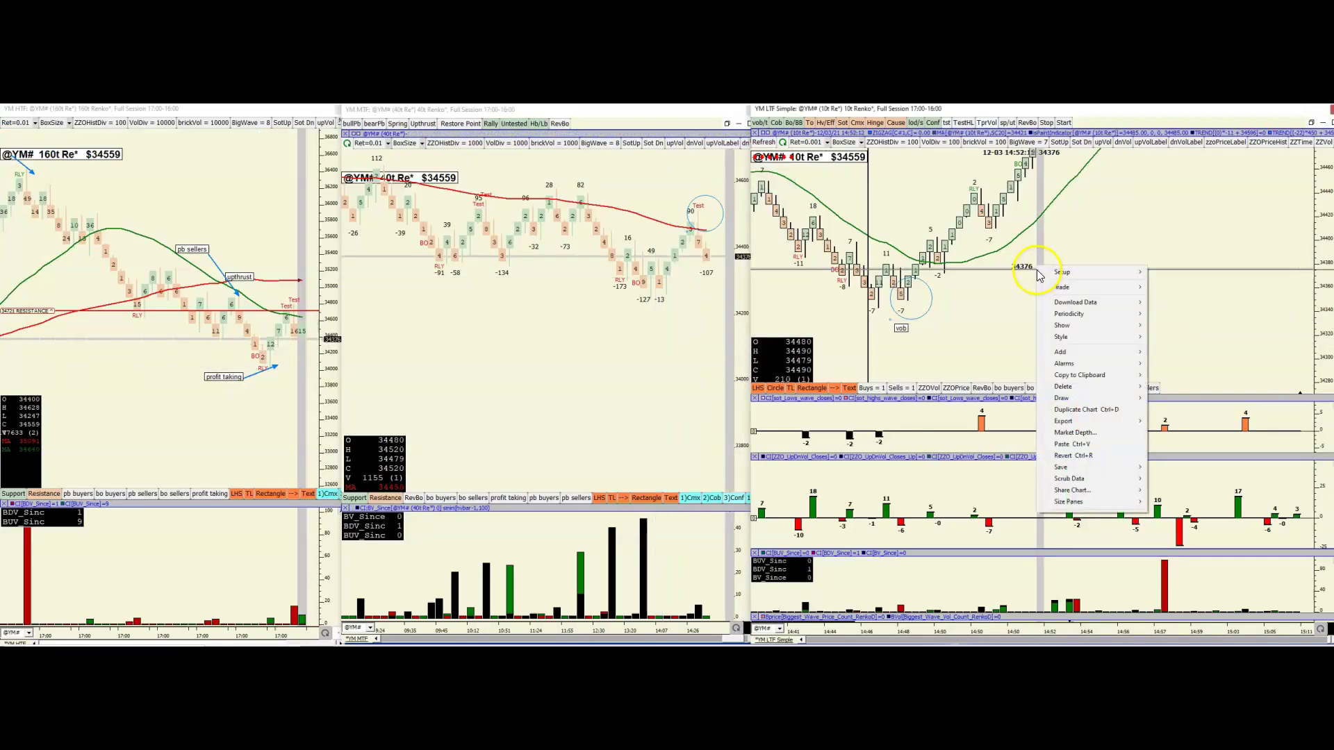
mouse_move(1090, 386)
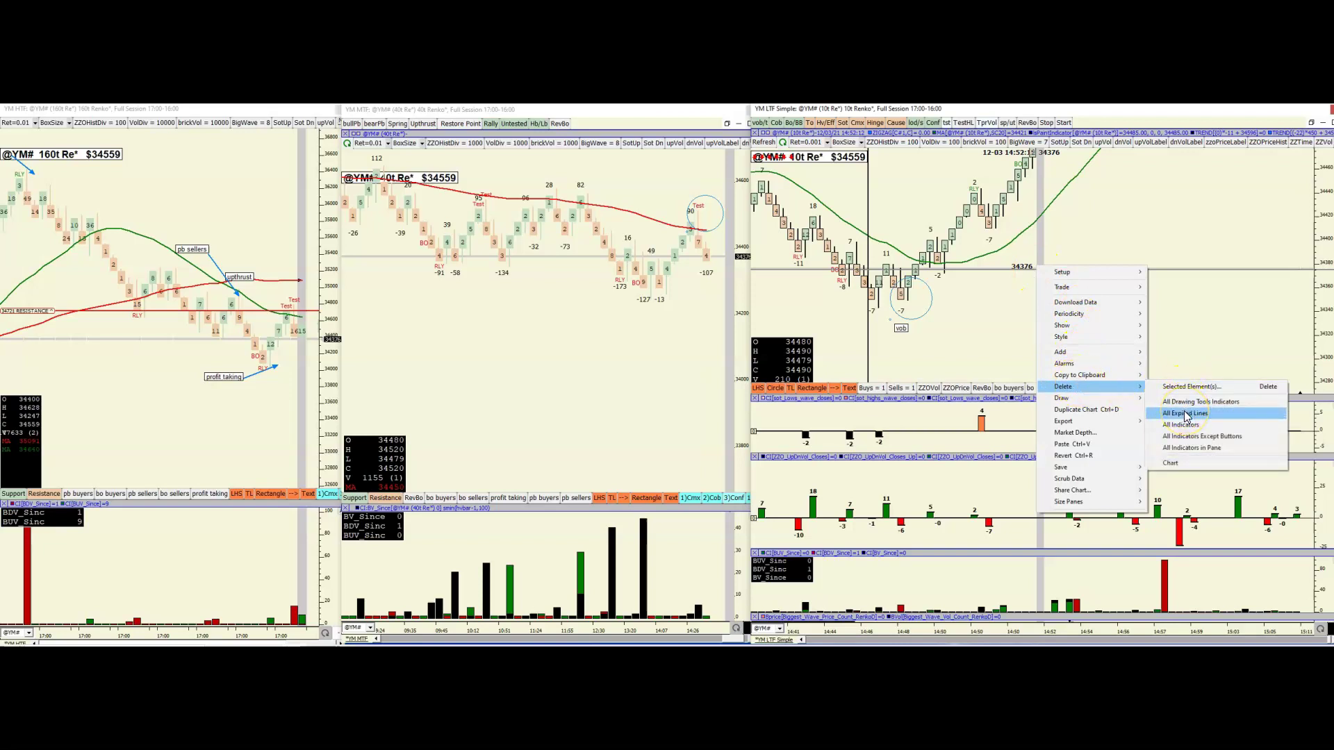
left_click(1190, 415)
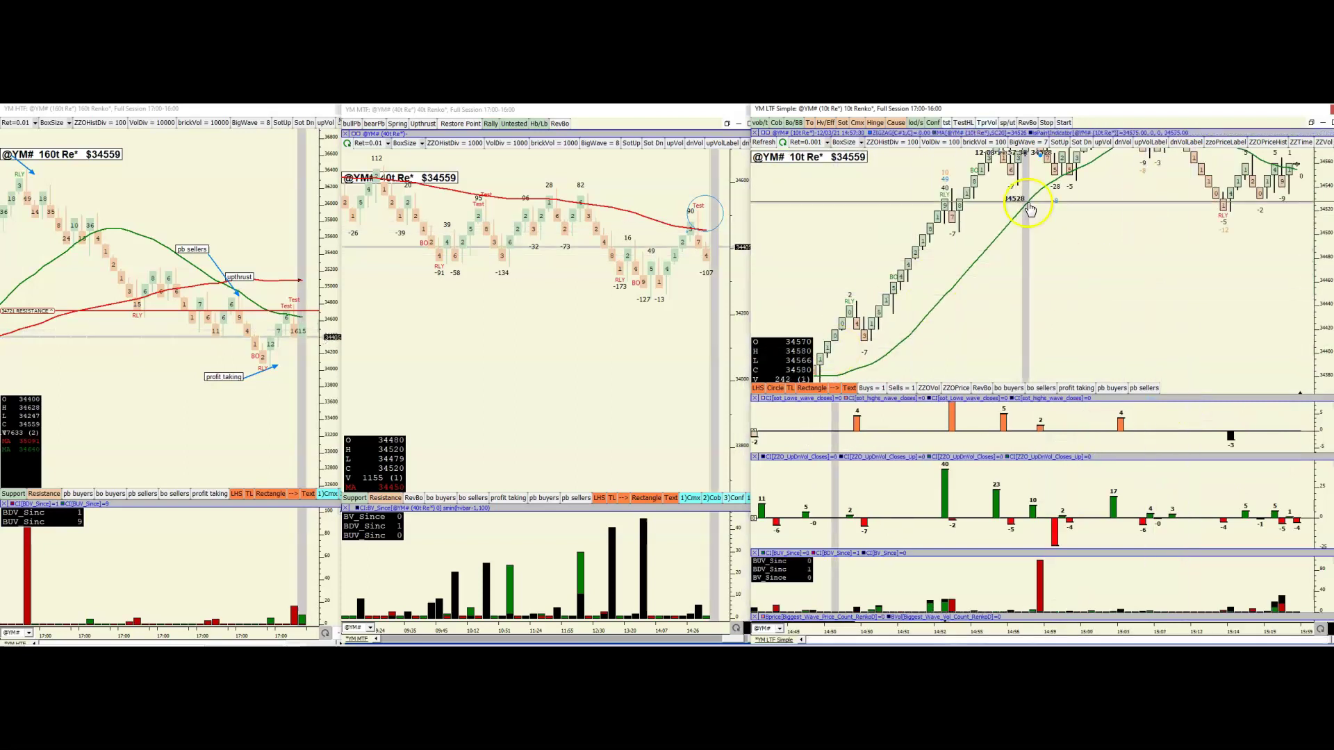
left_click_drag(1074, 214, 1118, 292)
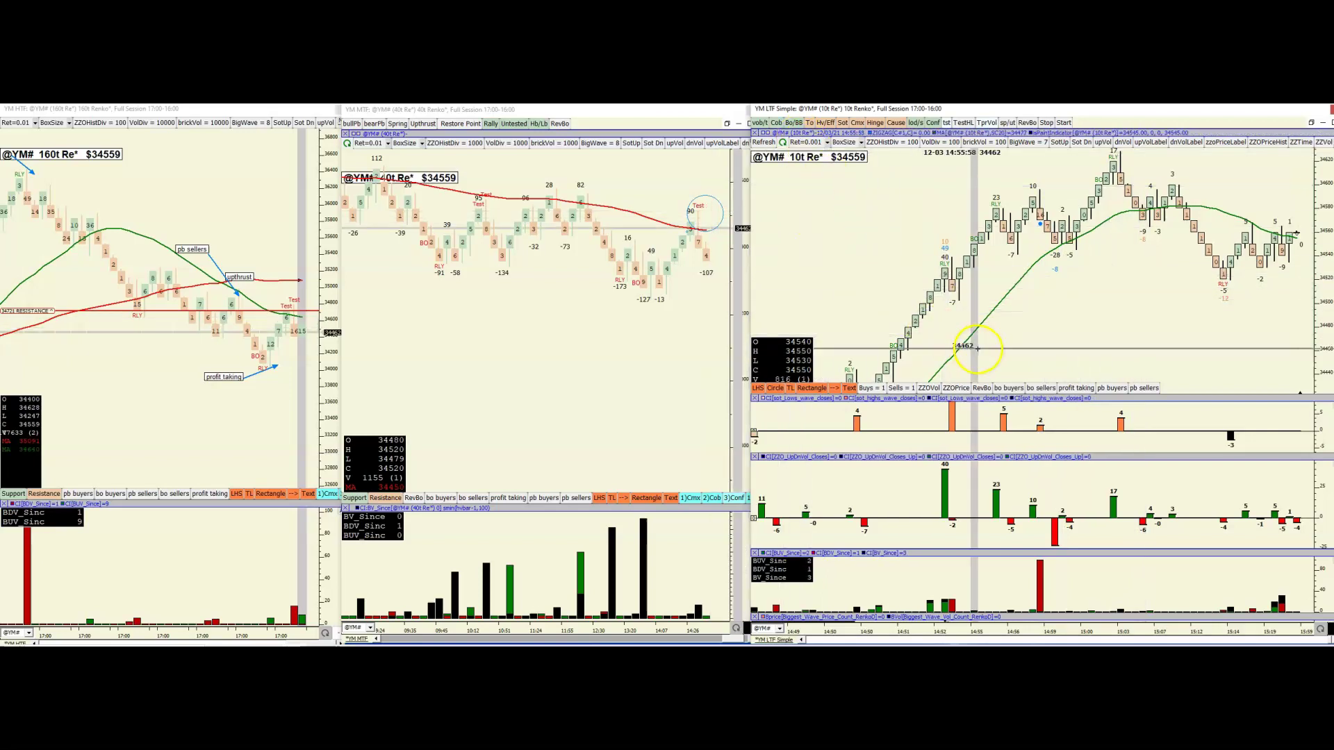
left_click(849, 392)
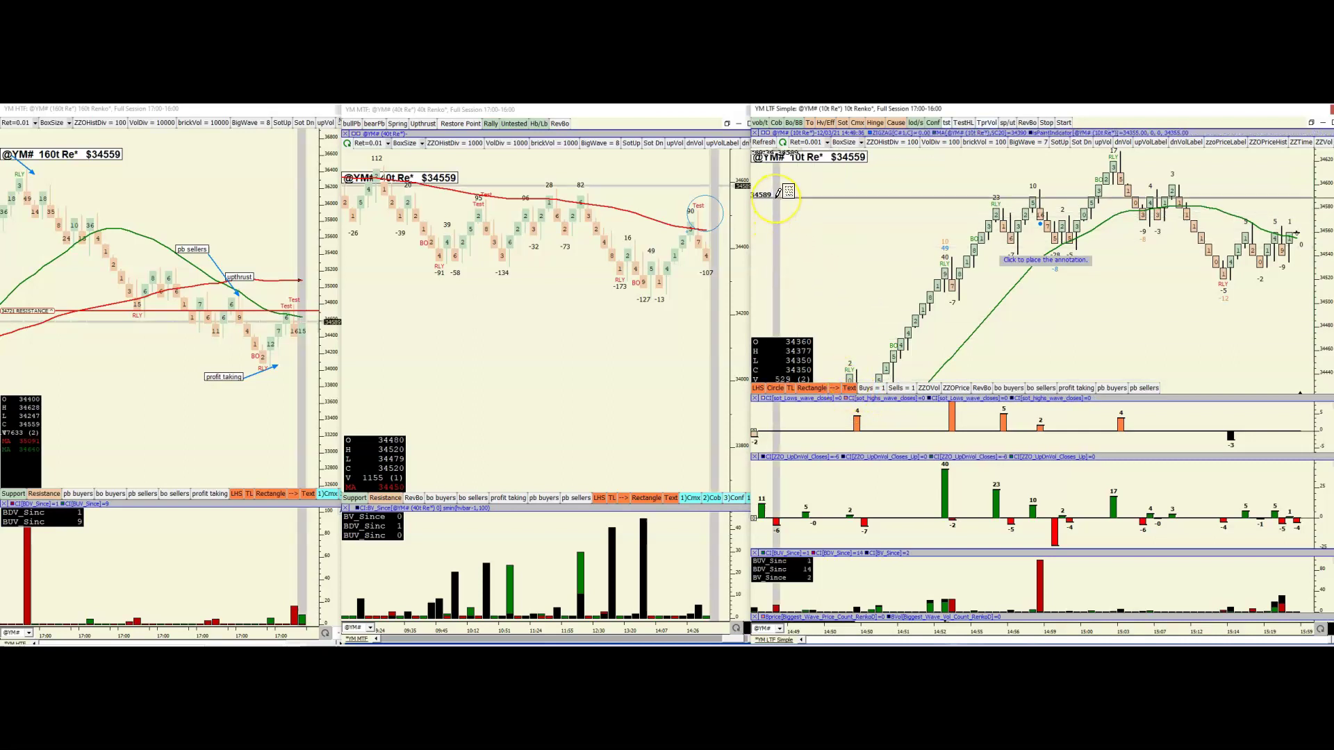
key("Escape")
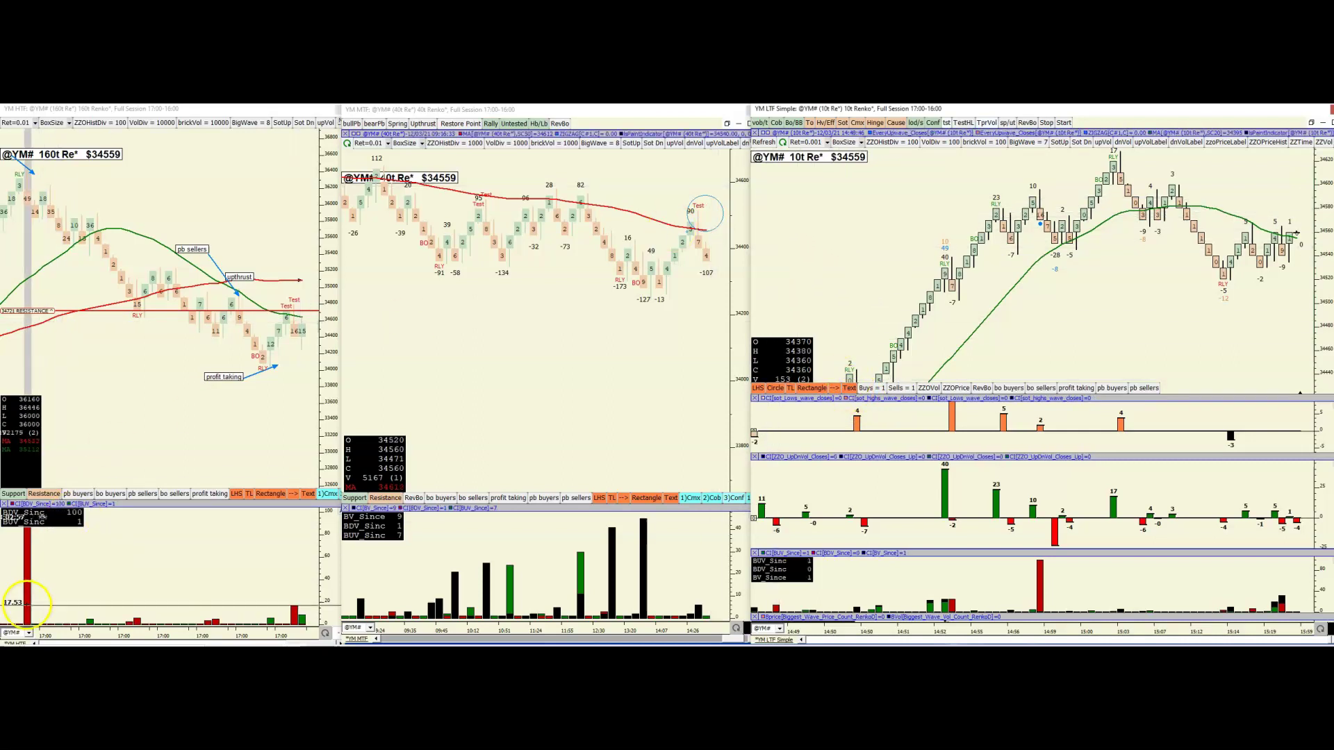
Switch to the blank Paint canvas and draw an inverted V from two straight lines near its upper-left corner
key("alt+Tab")
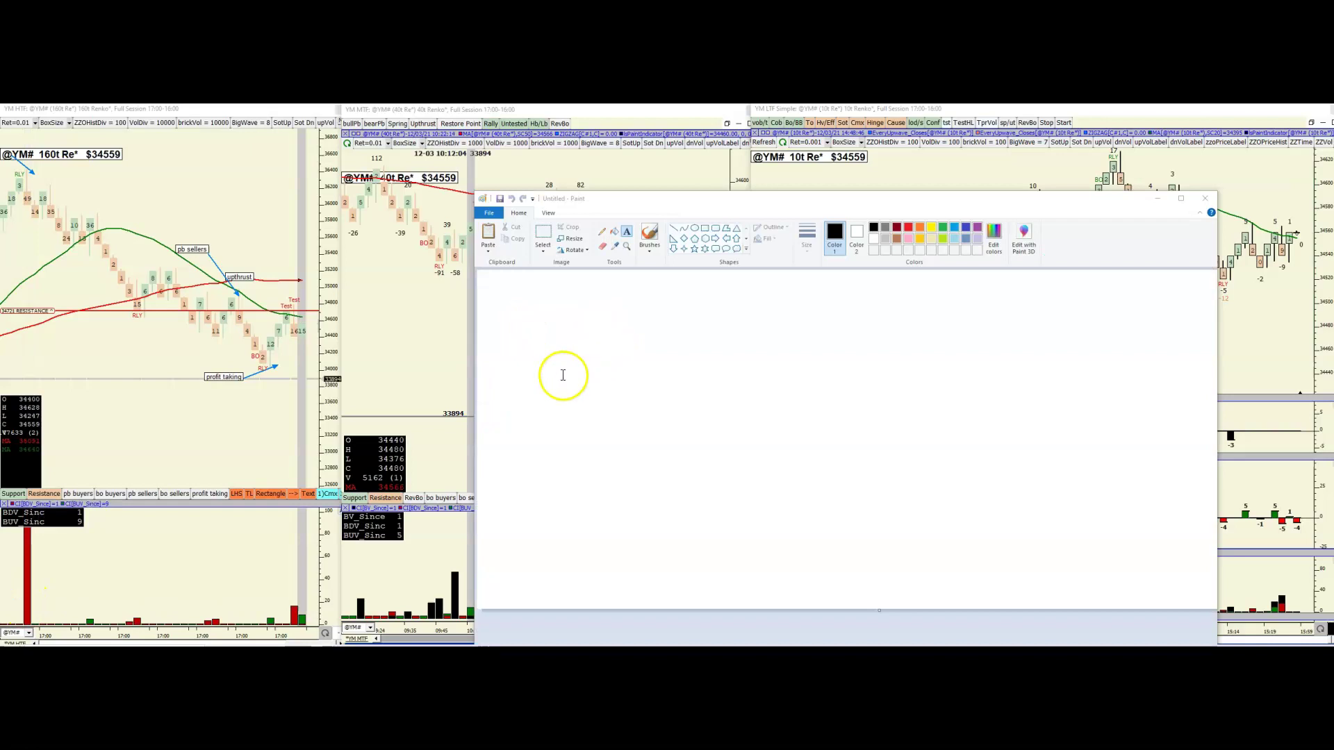
left_click(678, 233)
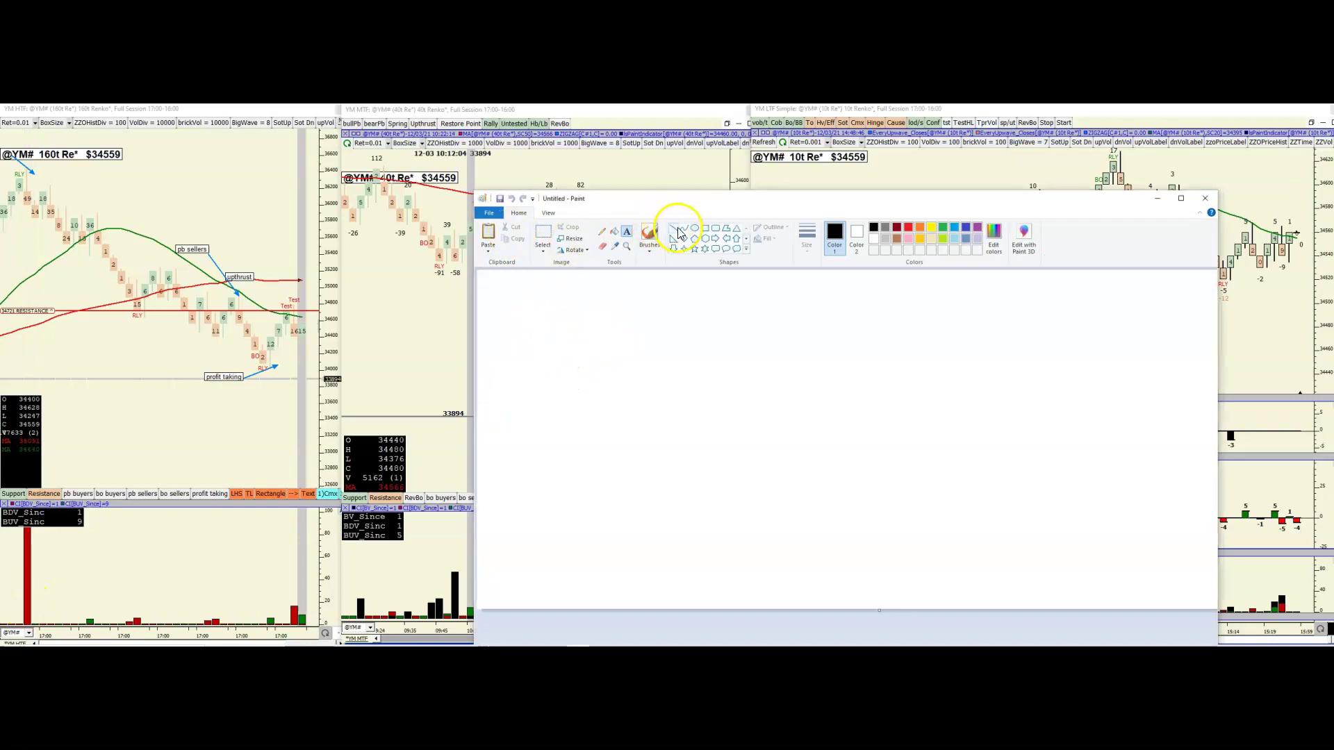
left_click(677, 230)
mouse_move(562, 342)
left_mouse_down()
mouse_move(538, 376)
mouse_move(578, 301)
left_mouse_up()
left_click_drag(614, 373, 579, 301)
Label the inverted V's left side "lhs" and its right side "rhs"
left_click(626, 234)
left_click(529, 318)
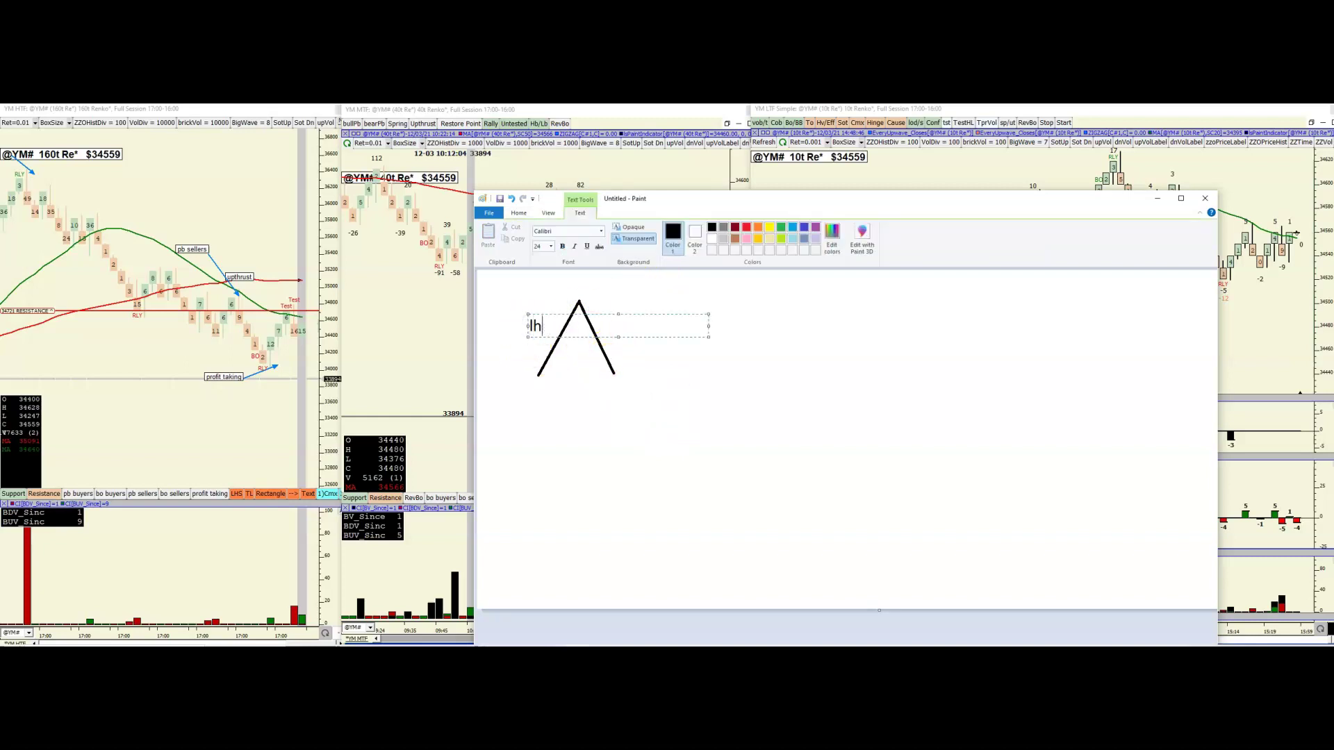
left_click(610, 327)
left_click(608, 316)
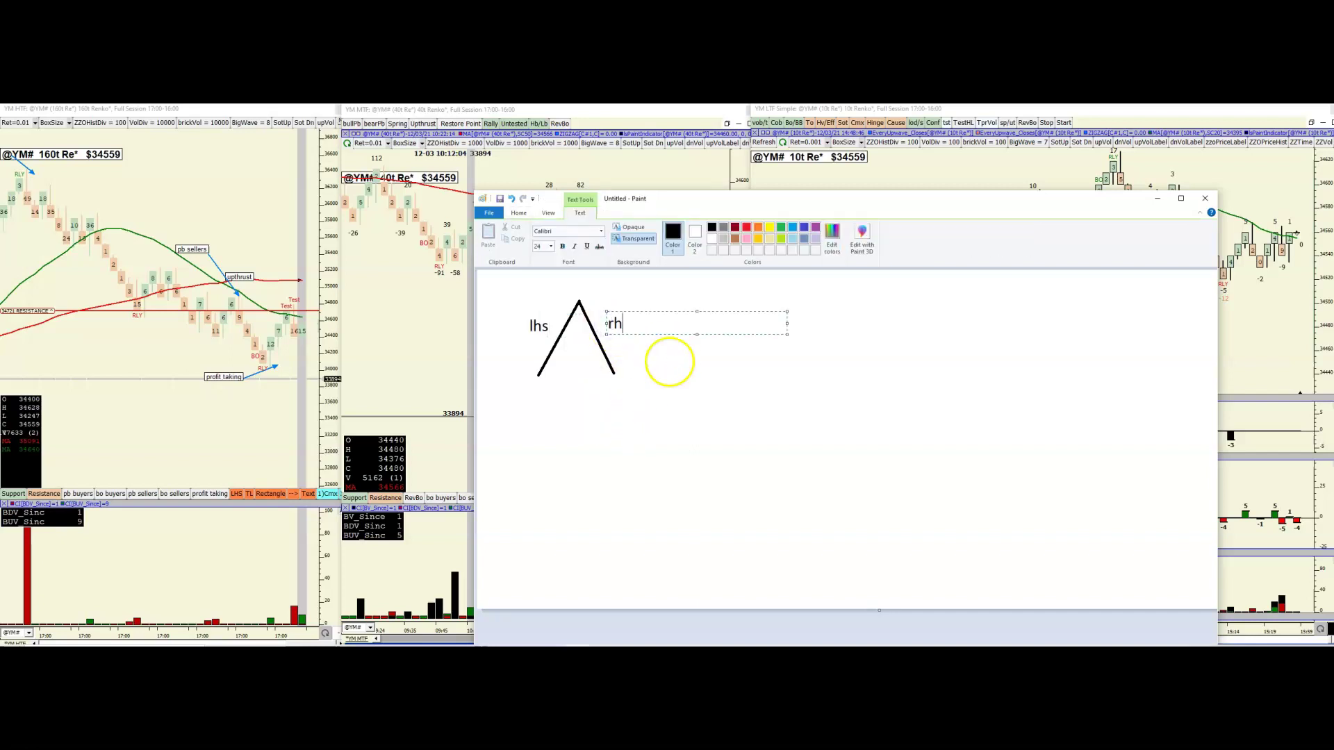
left_click(638, 428)
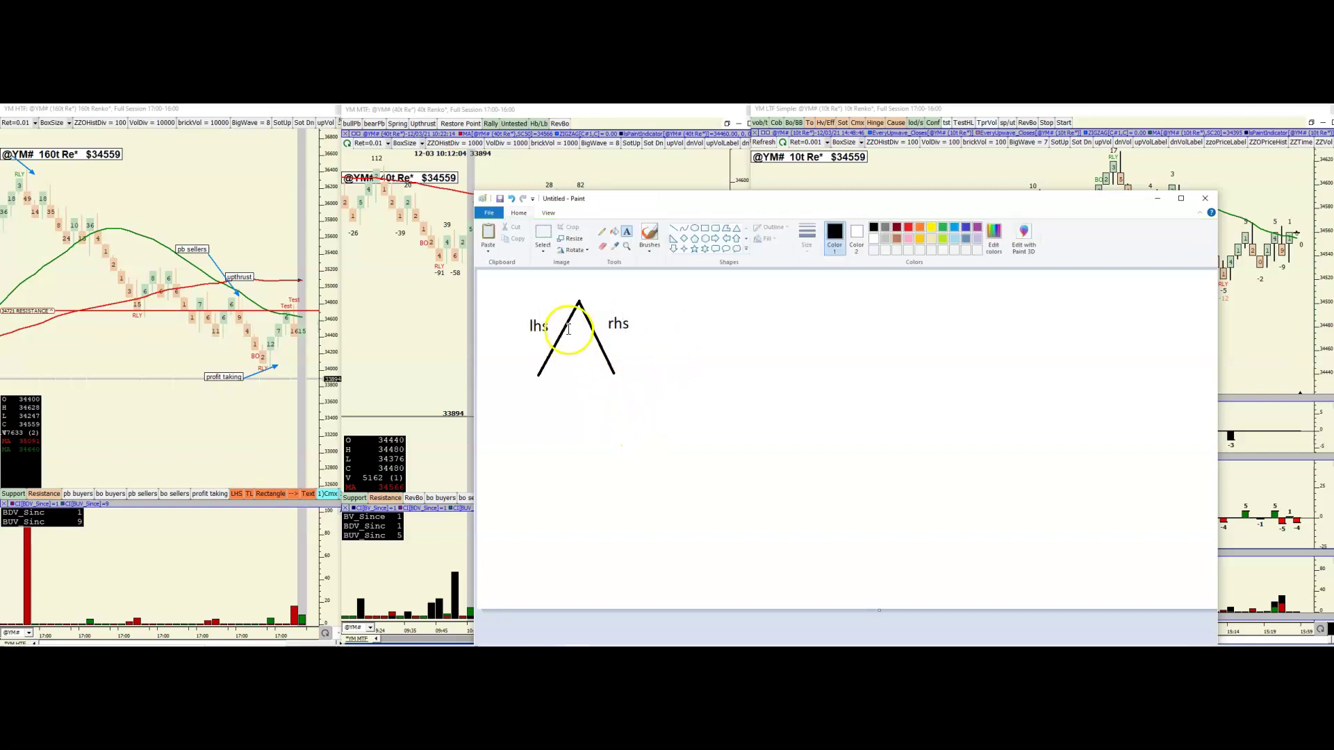
Add the label "seperator" above the inverted V and shift it left so it is centred over the apex
left_click(571, 287)
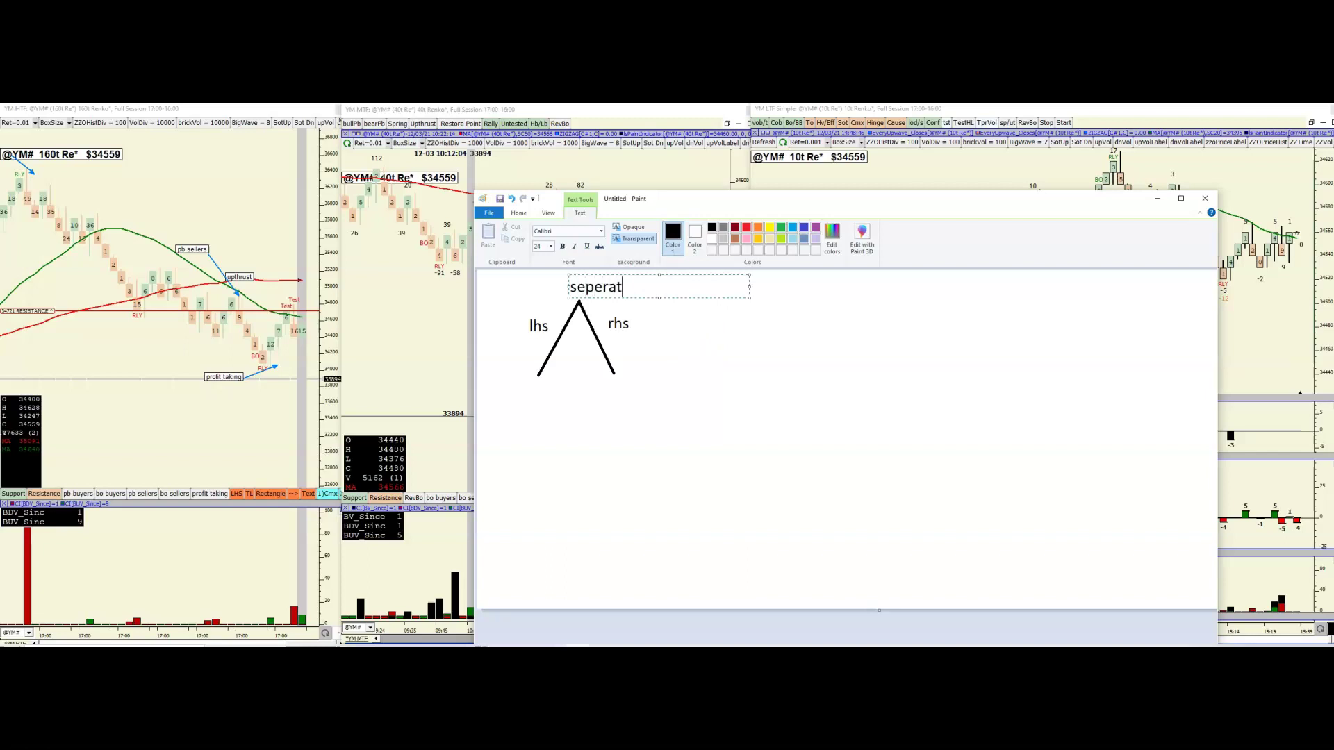
left_click_drag(687, 275, 658, 275)
left_click(684, 348)
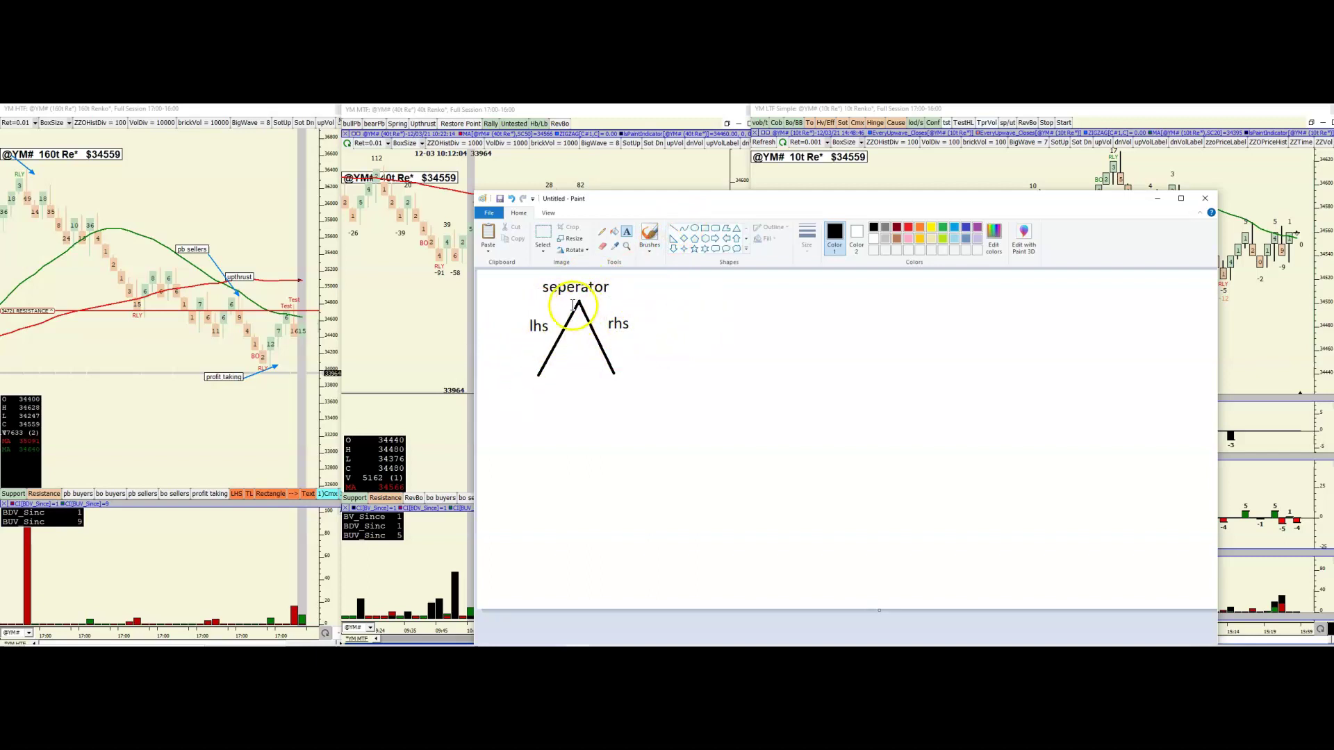
Add a text block below the inverted V with two "begin" / "end" pairs and "high volume", separated by blank lines
left_click(536, 431)
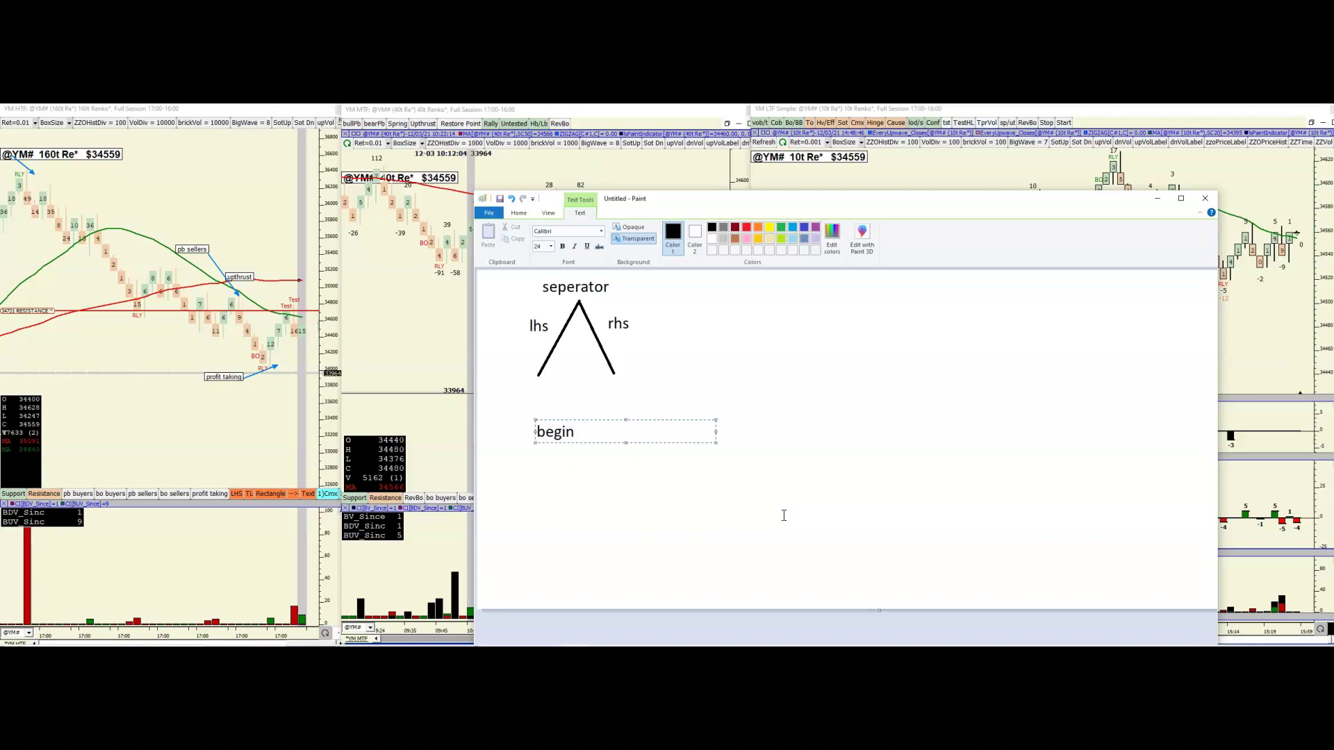
type("begin")
key("Return")
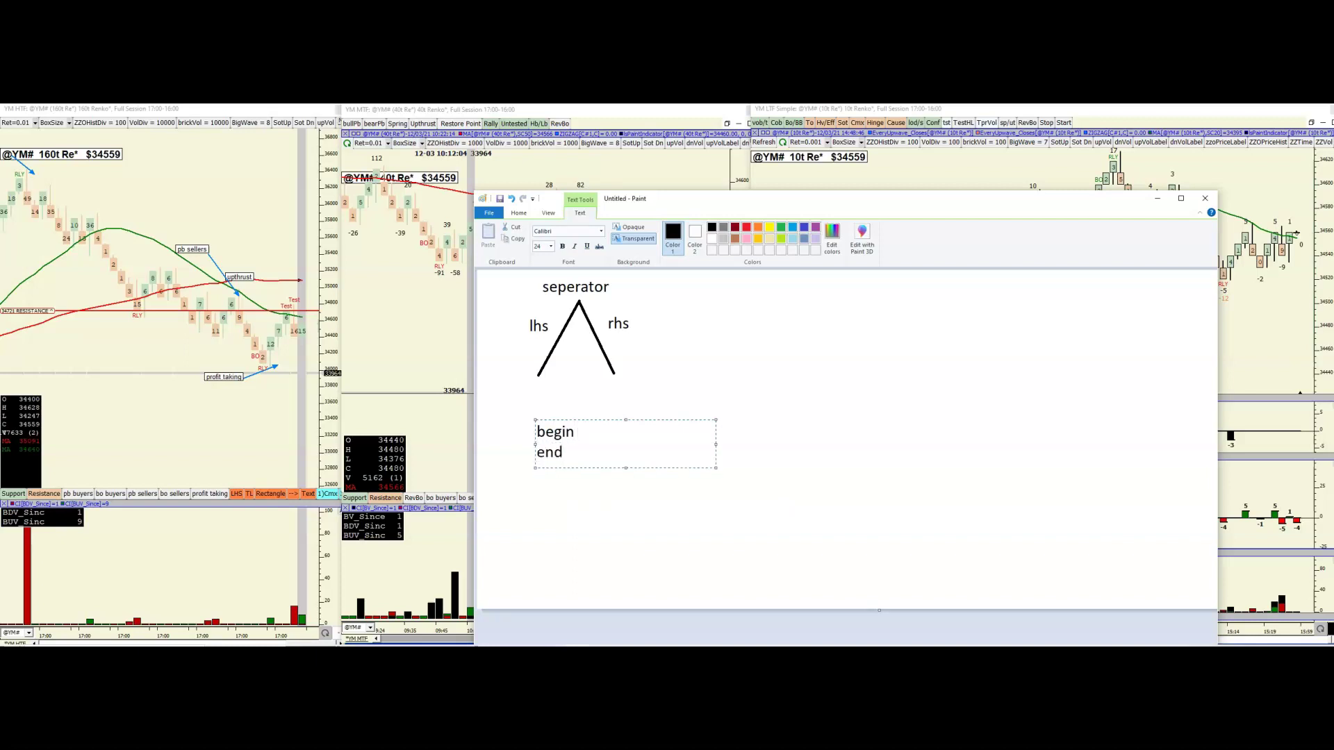
key("Return")
key("Return")
type("begin")
key("Return")
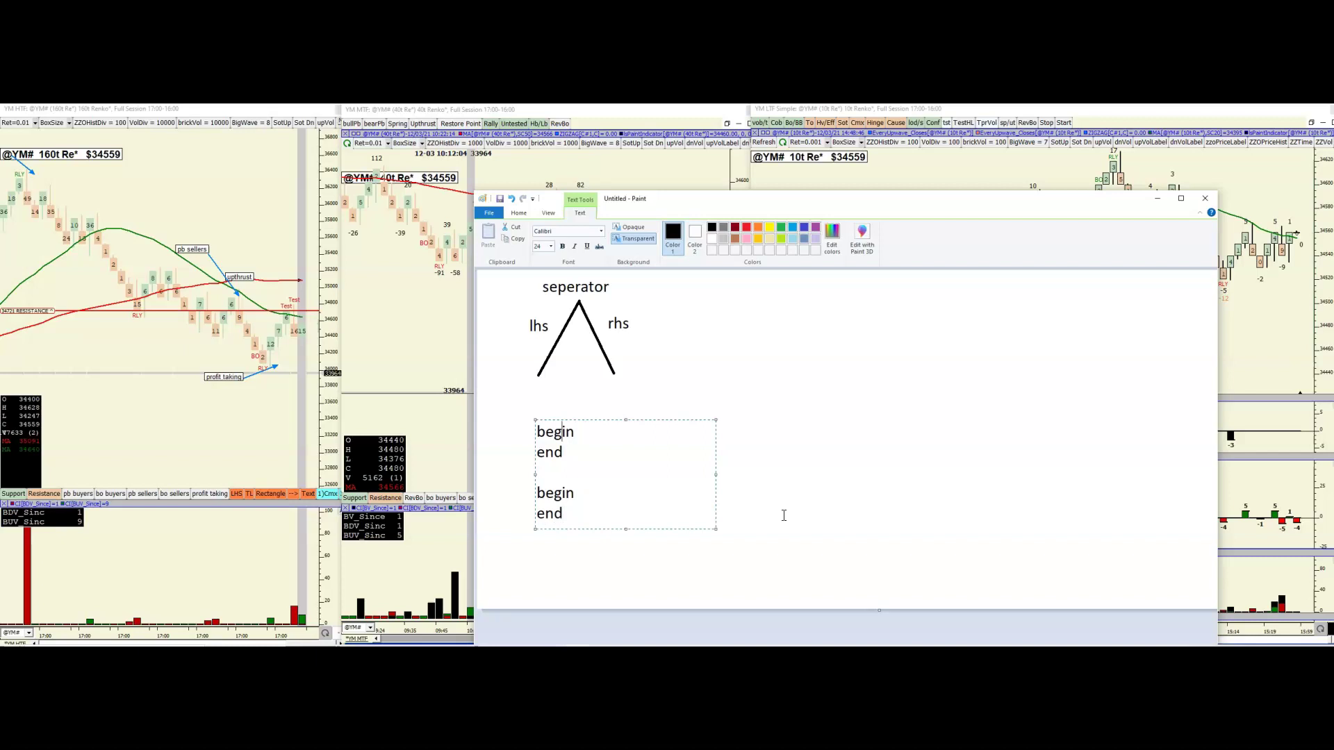
key("Return")
key("Return")
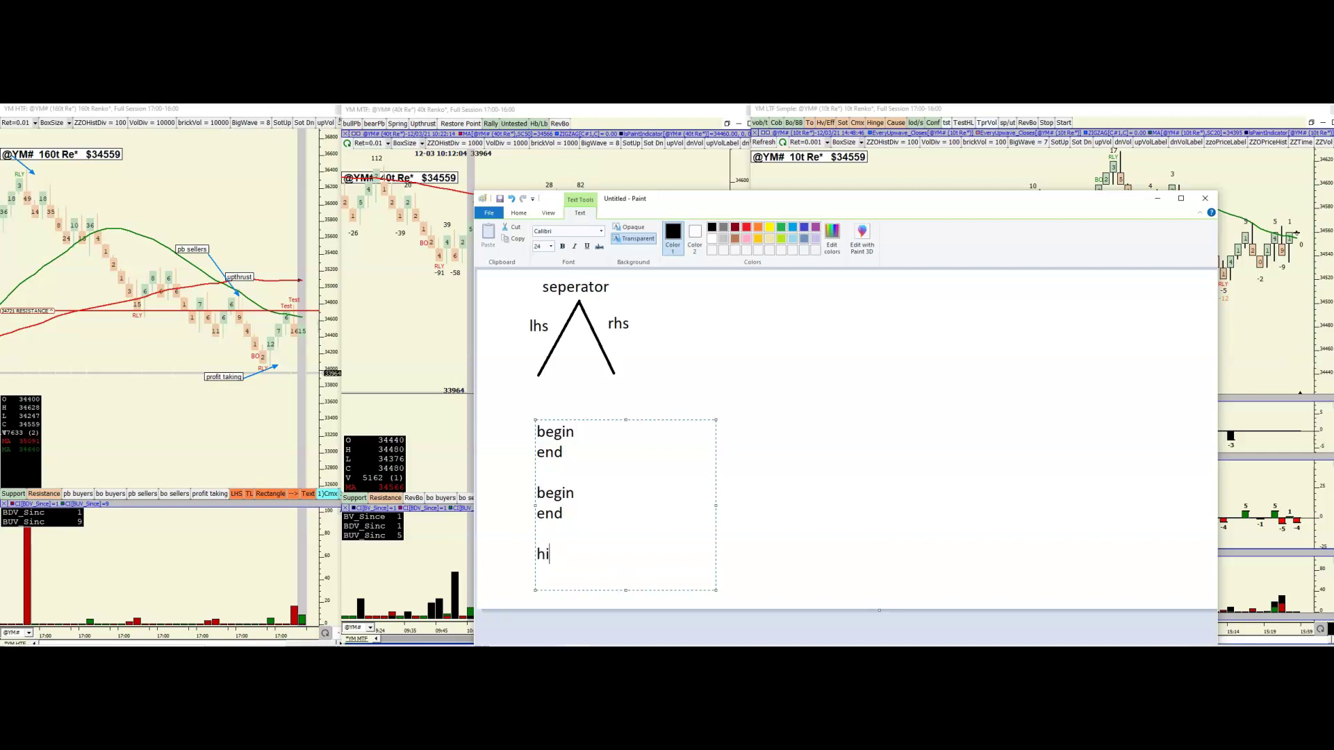
type("high volume")
key("Return")
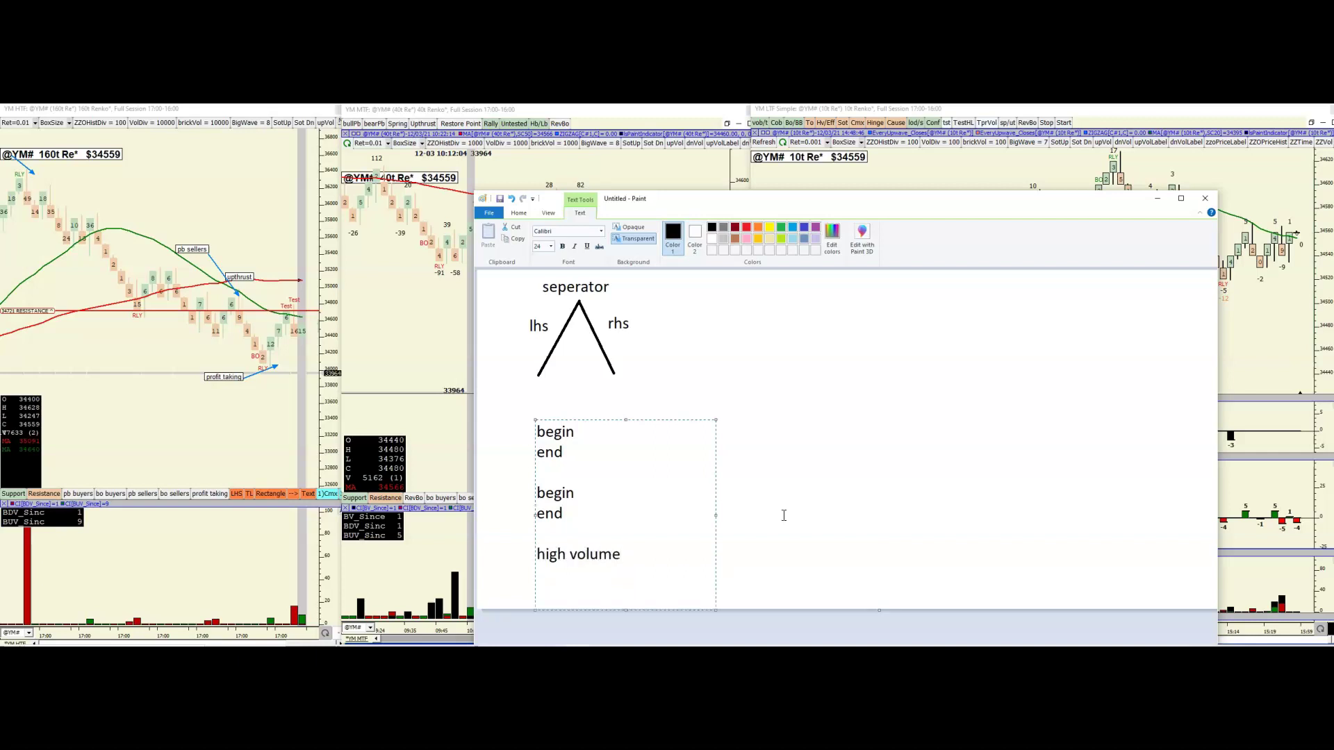
left_click(786, 515)
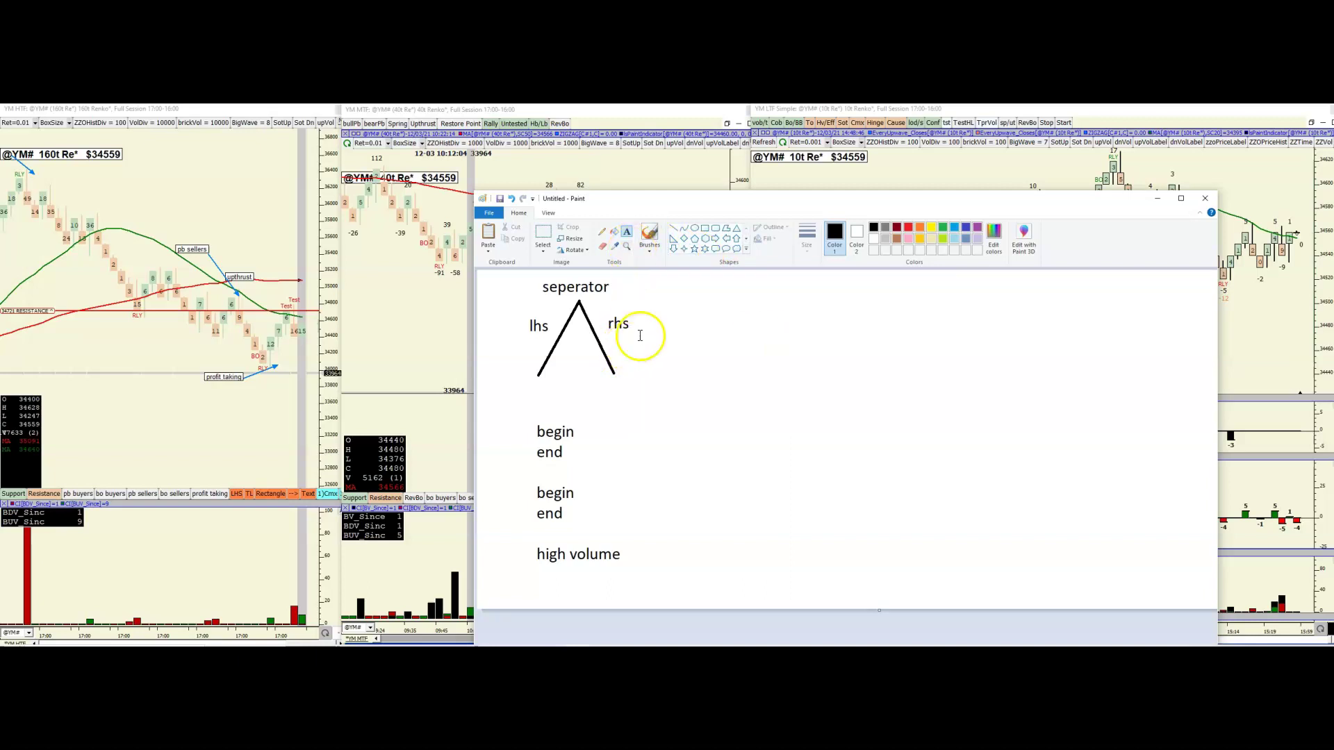
Draw a line profile right of the inverted V with a flat base, a rising line, a flat top and a short falling line
left_click(674, 228)
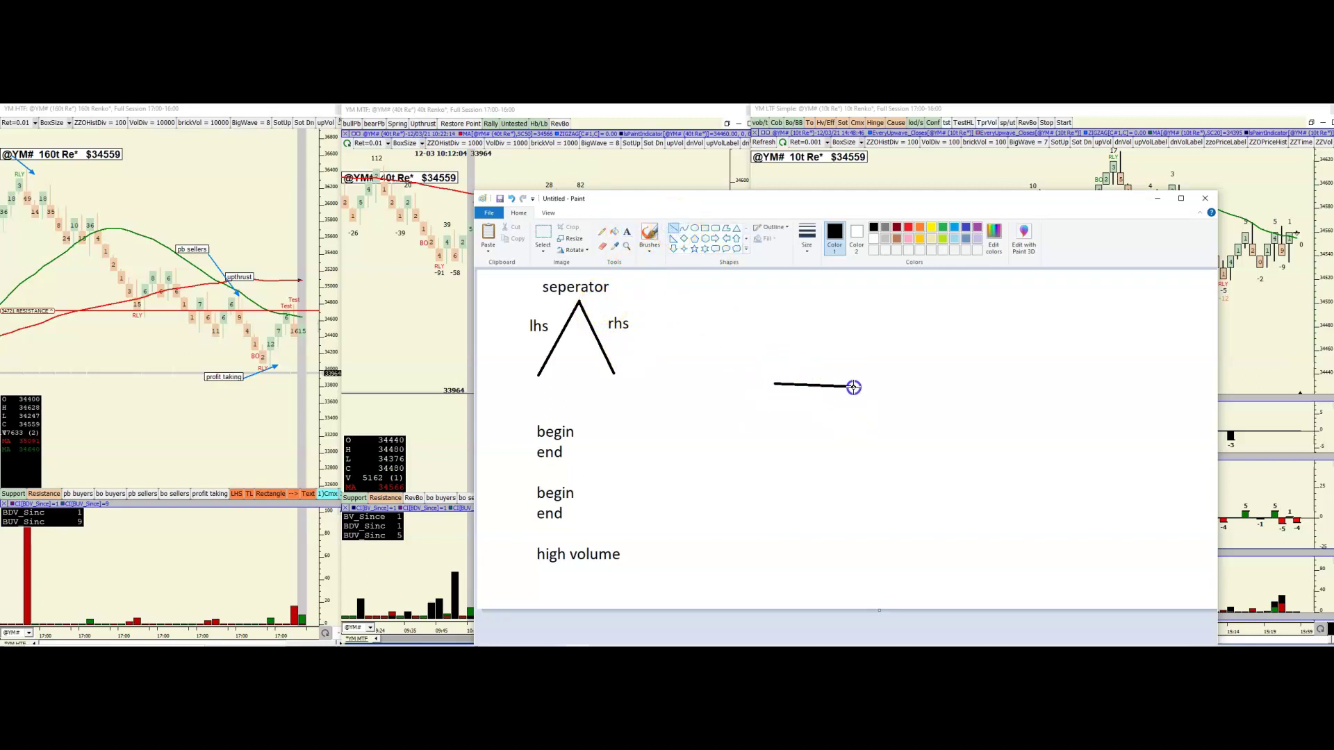
left_click_drag(914, 312, 869, 374)
left_click(929, 316)
left_click_drag(992, 313, 944, 313)
left_click_drag(1021, 369, 999, 332)
left_click(941, 440)
Label the new profile's lower flat section "accum" and its upper flat section "dist", placing the text above each line
left_click(630, 231)
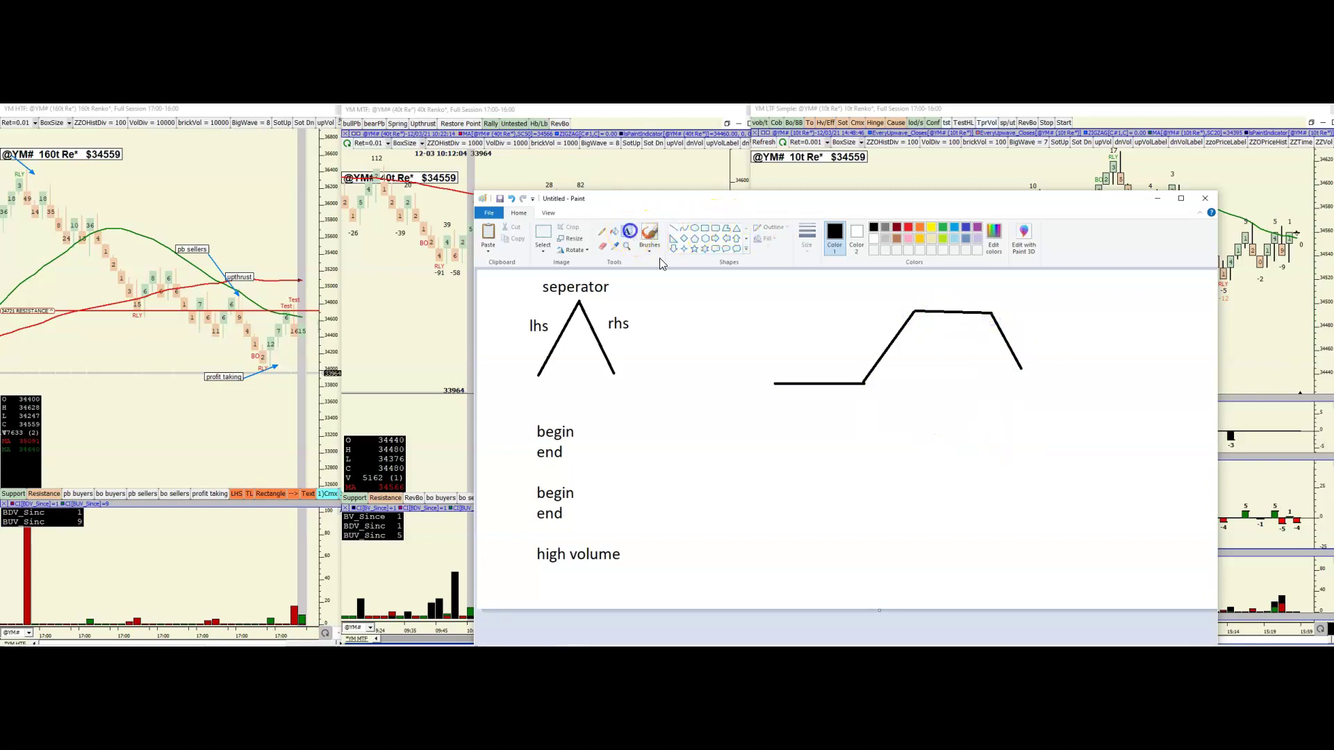
left_click(785, 361)
type("accum")
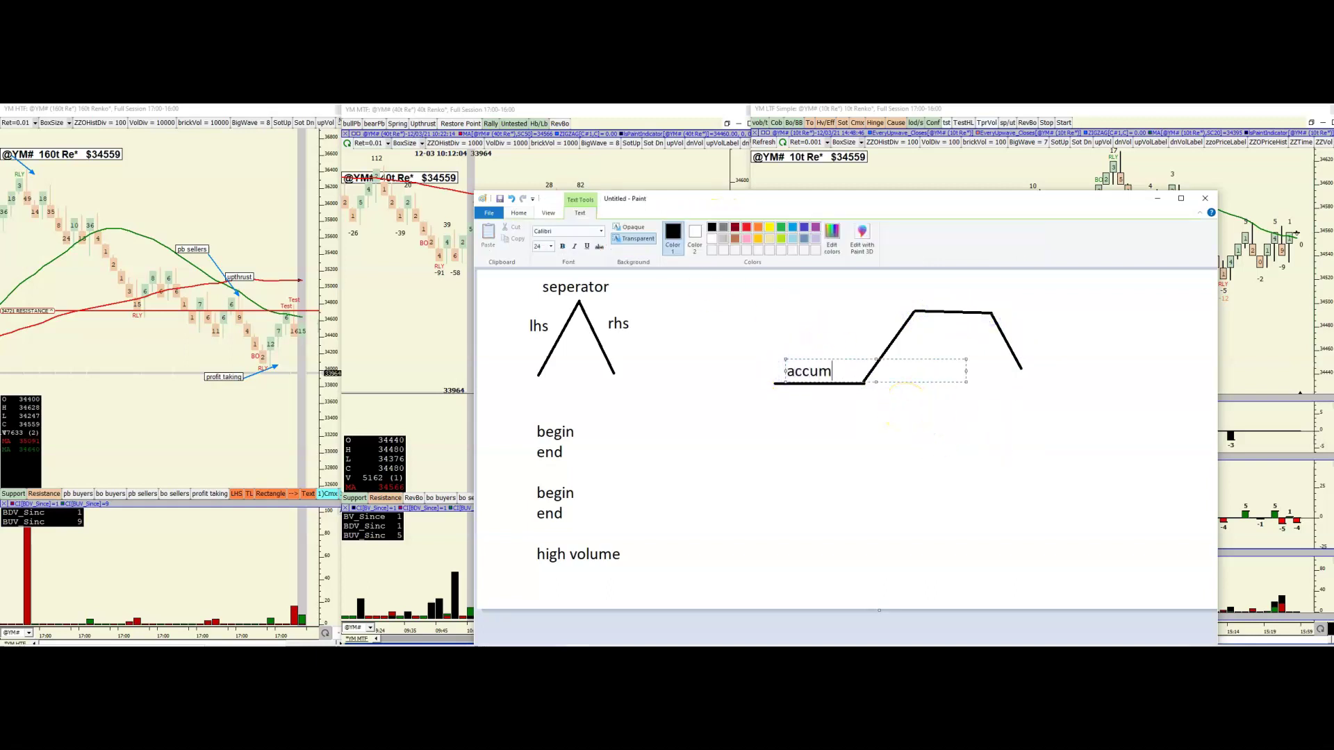
left_click(954, 455)
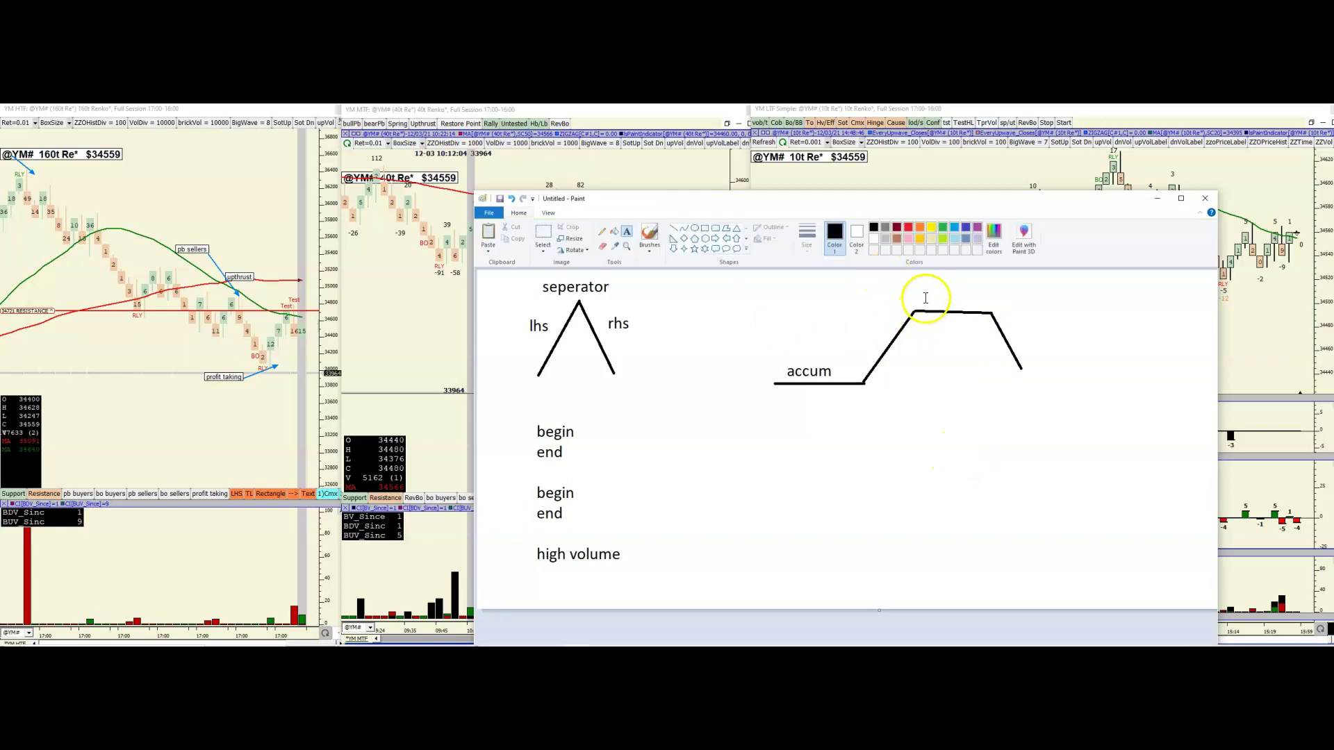
left_click(926, 295)
type("dist")
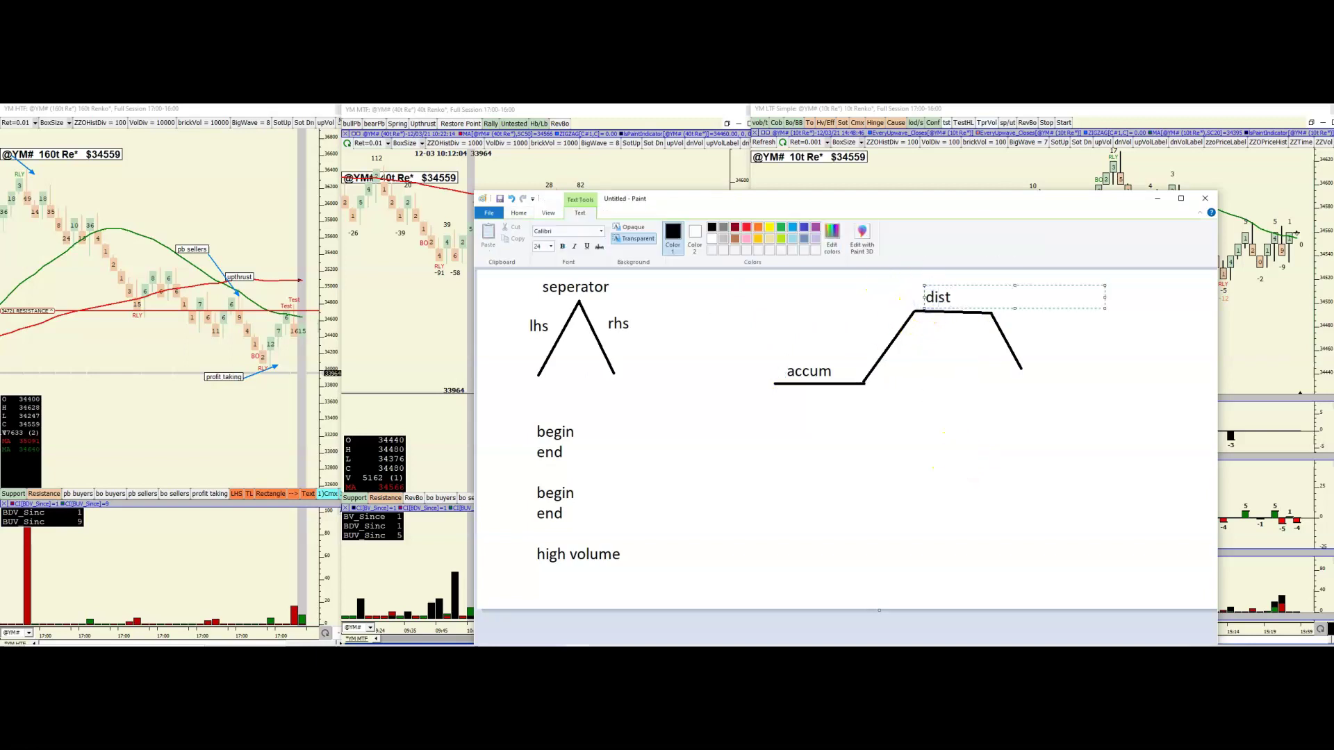
Label the profile's rising line "mu" and its falling line "md", placing each text on the outer side of its line
left_click(913, 417)
left_click(840, 333)
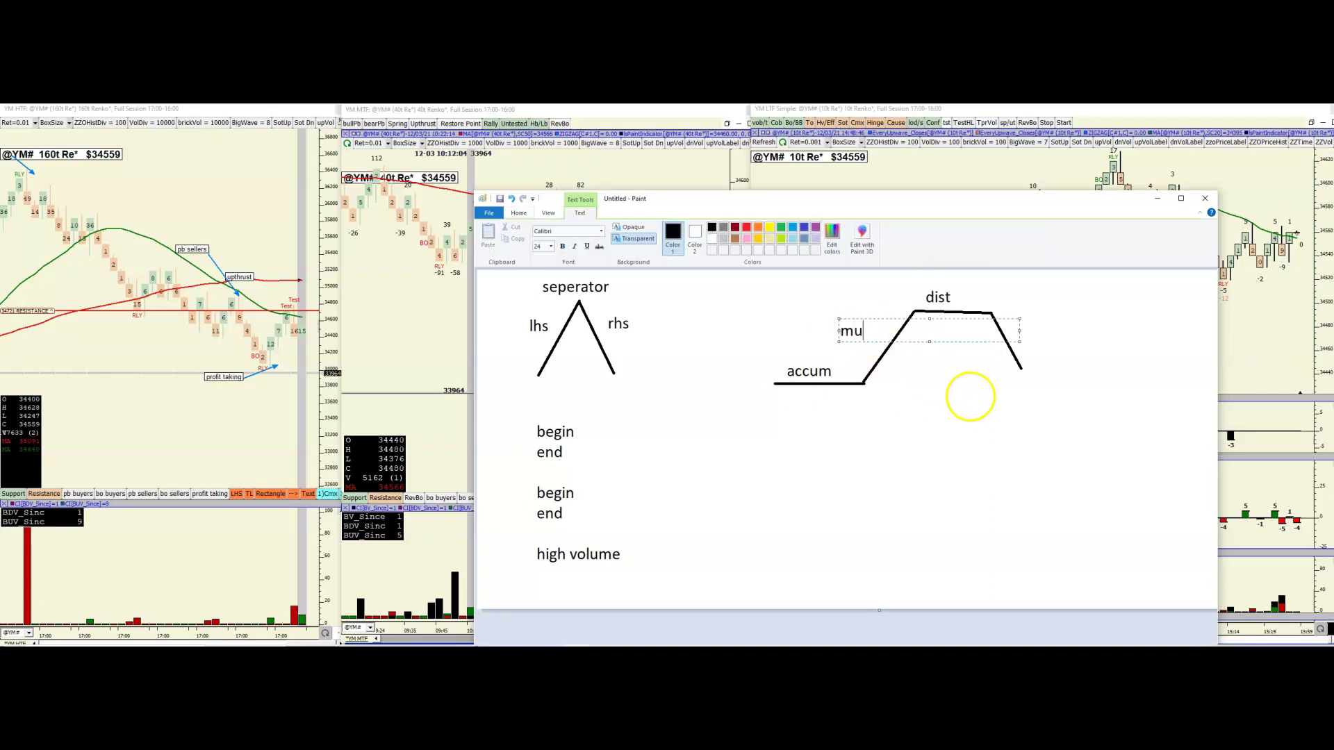
left_click(981, 412)
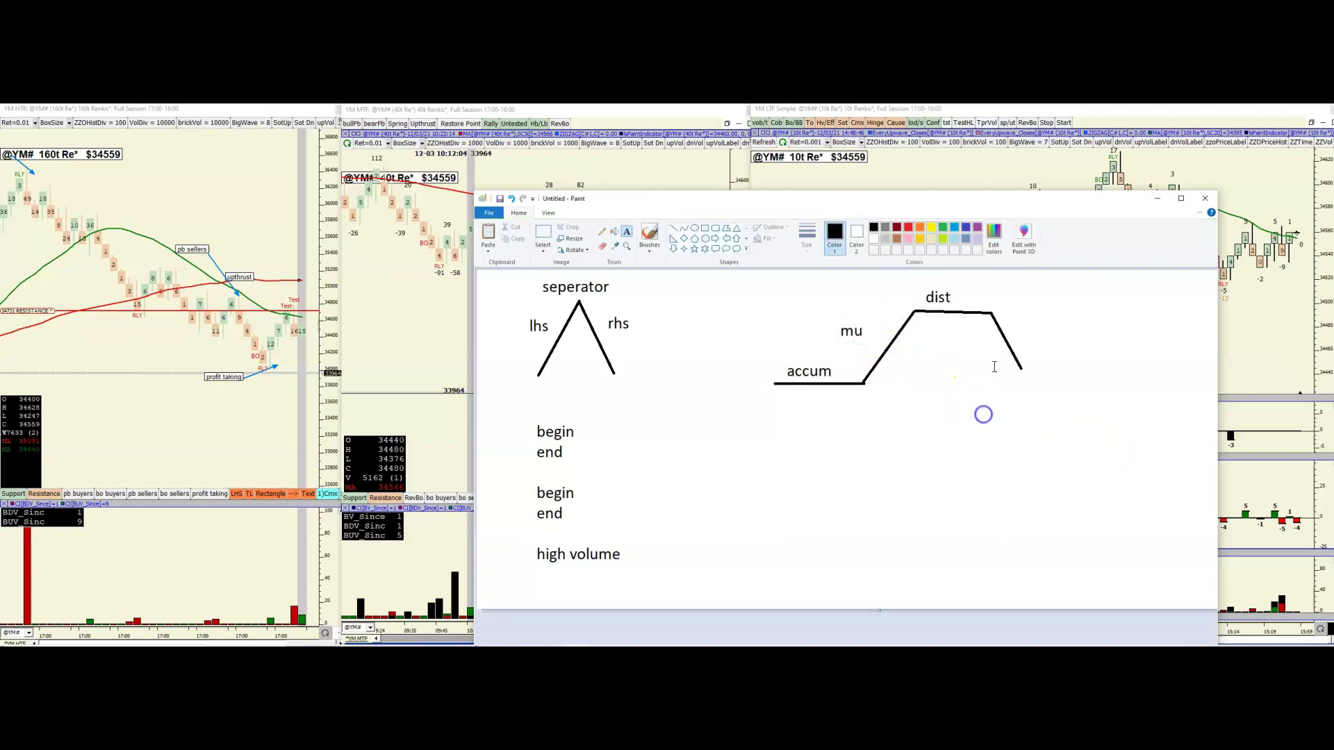
left_click(1014, 331)
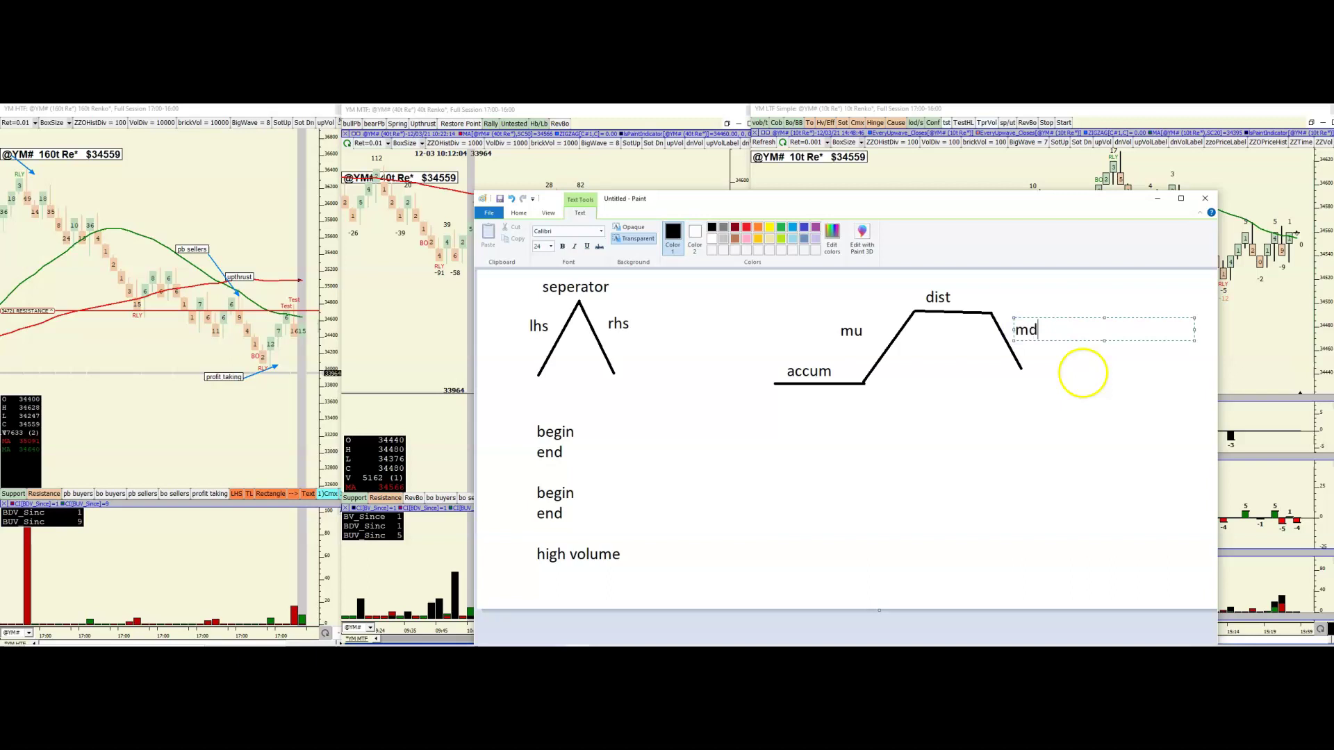
left_click(957, 439)
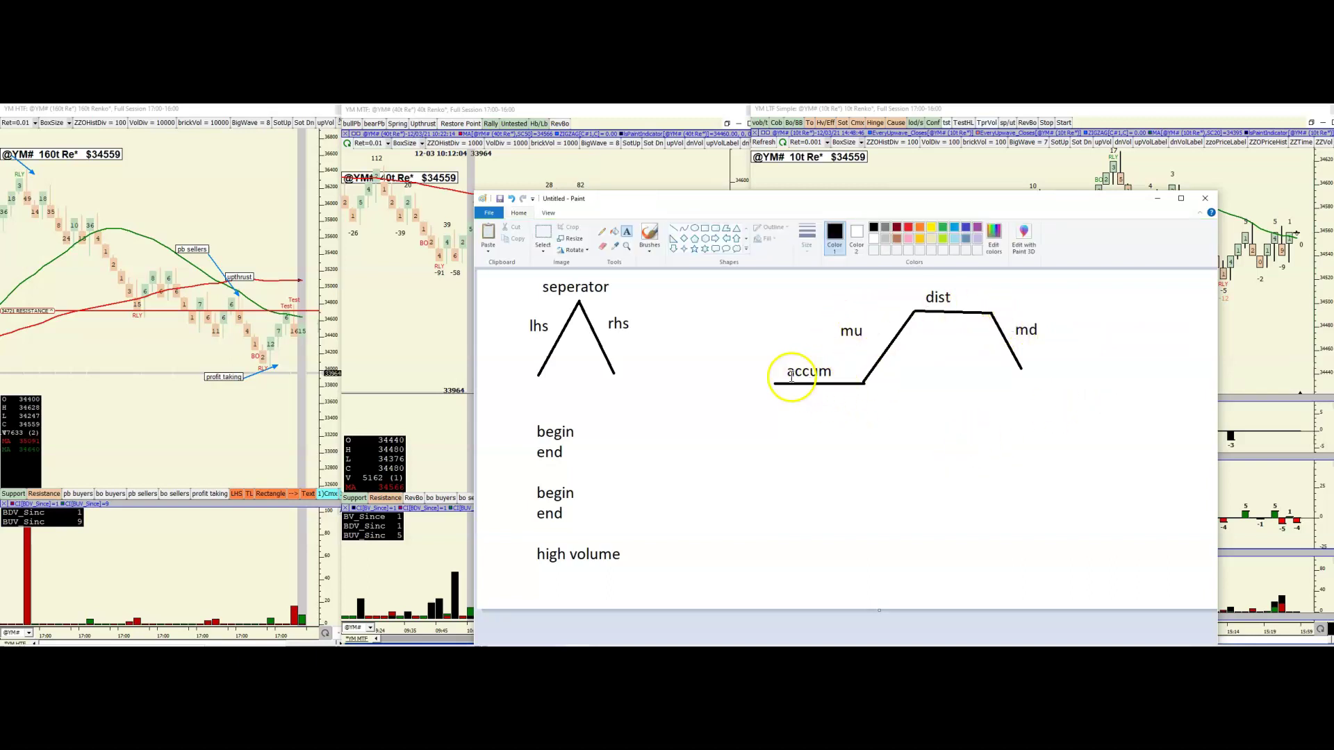
Add "buy low" beneath the accum section and "sell high" beneath the dist section of the profile
left_click(794, 396)
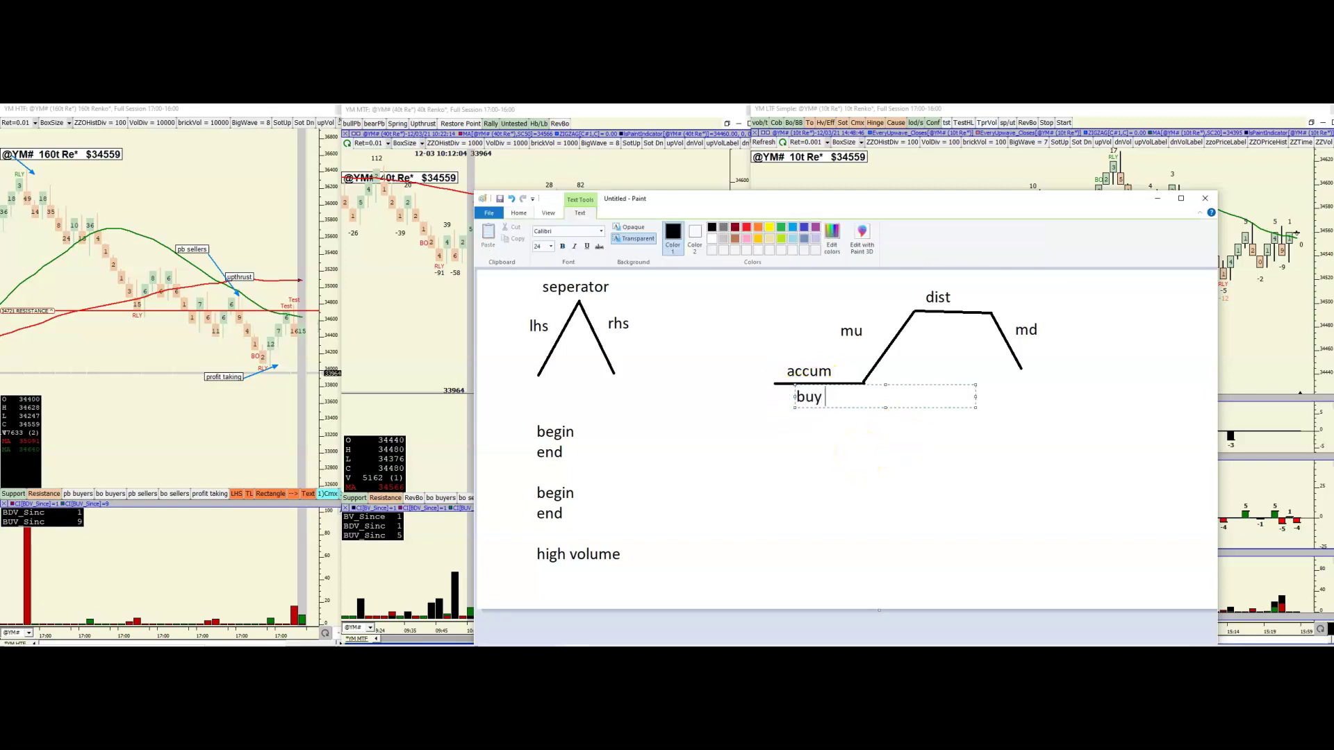
left_click(859, 517)
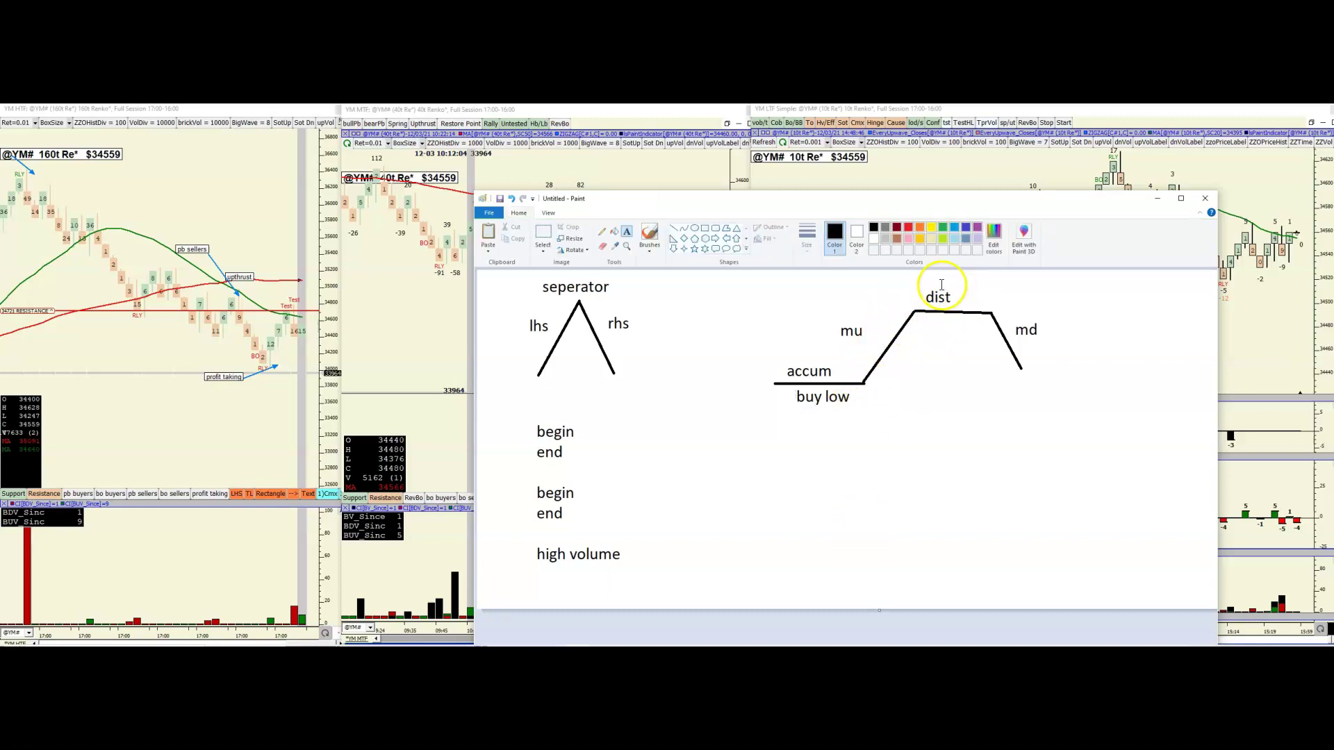
left_click(914, 321)
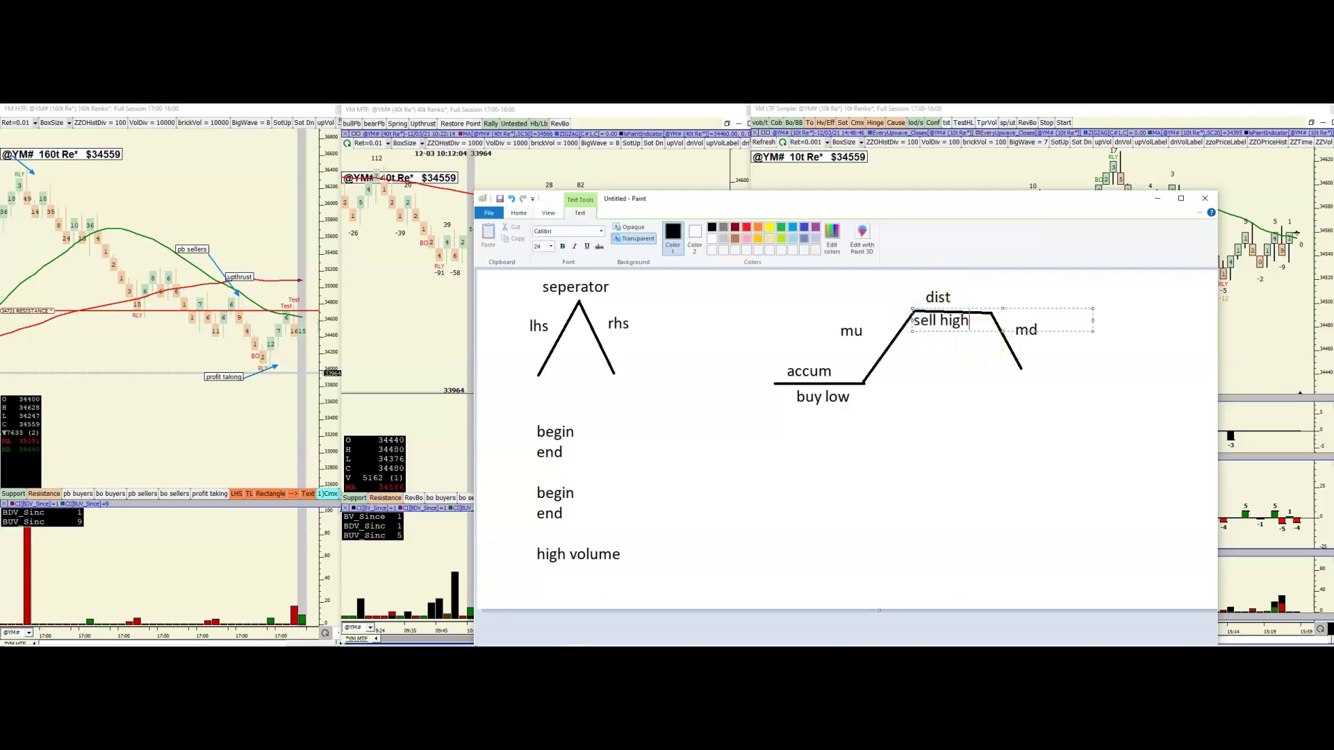
left_click(976, 414)
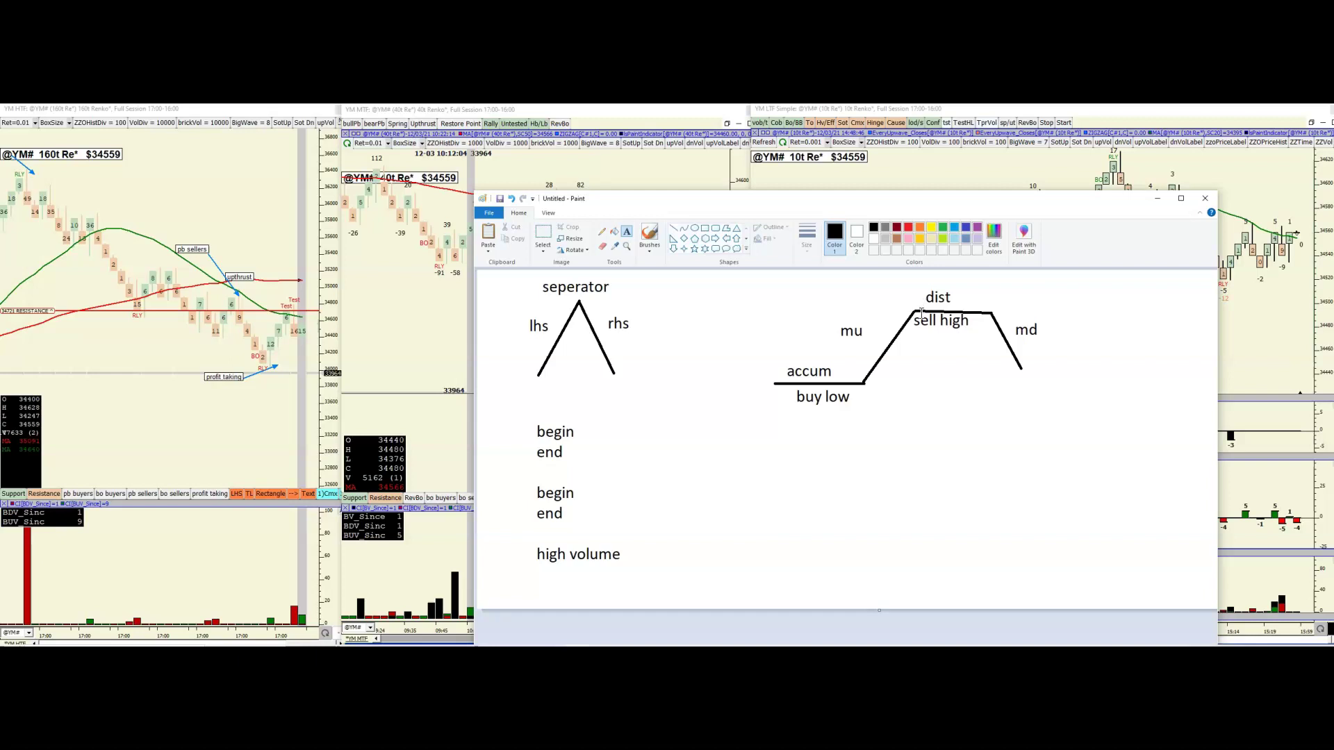
Add the label "hv" under both the "buy low" and the "sell high" text
left_click(804, 409)
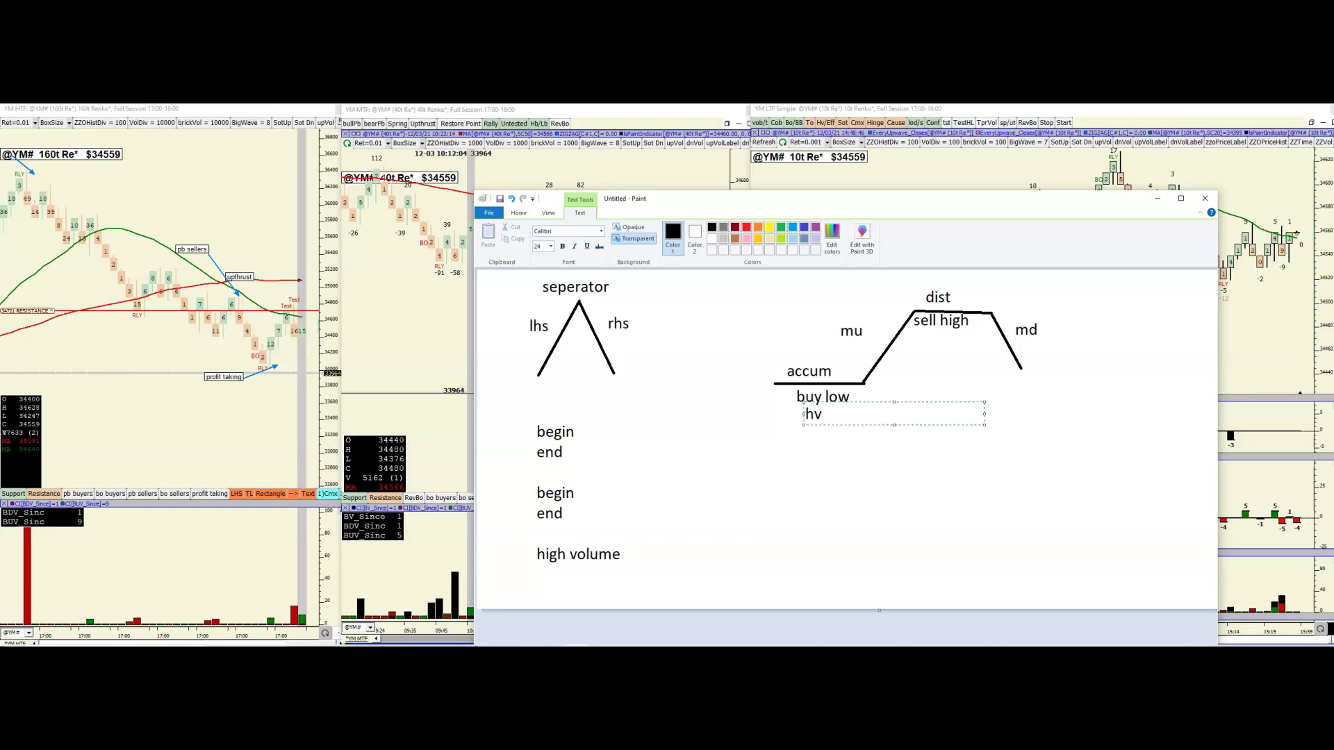
left_click(883, 433)
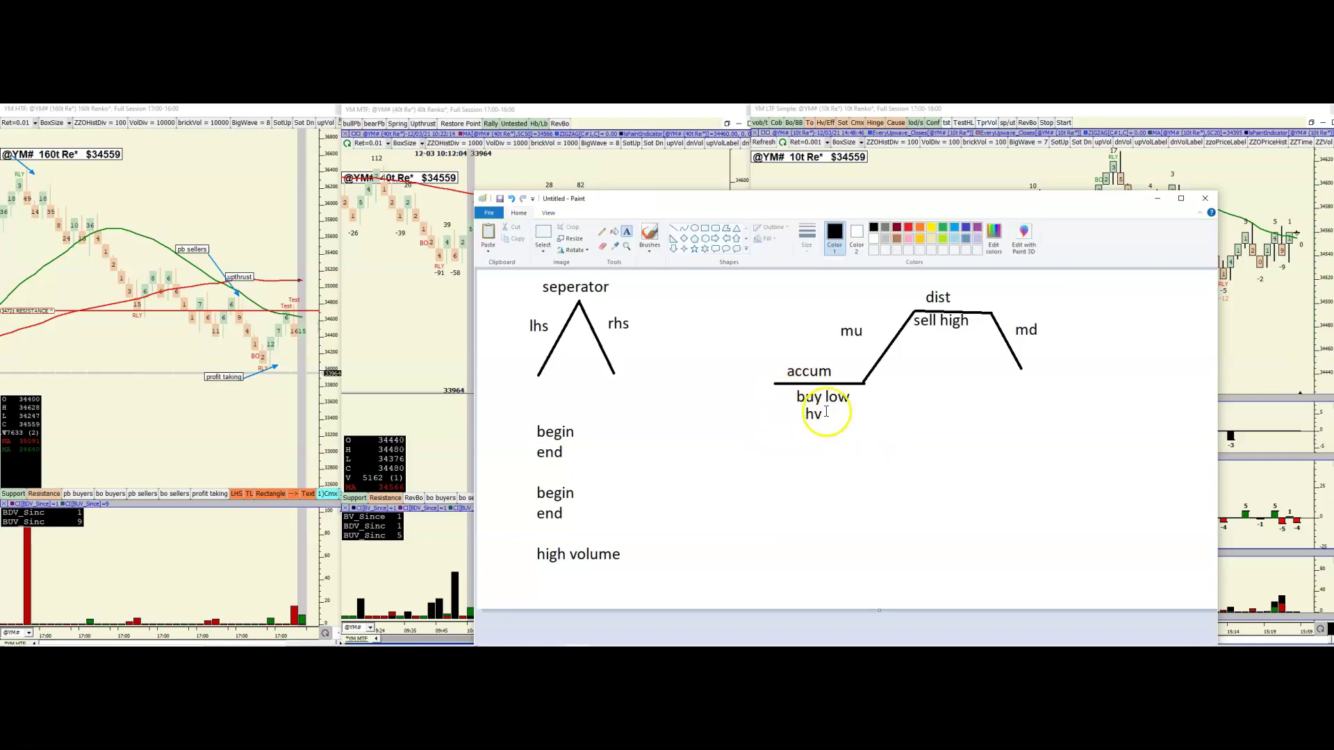
left_click(932, 334)
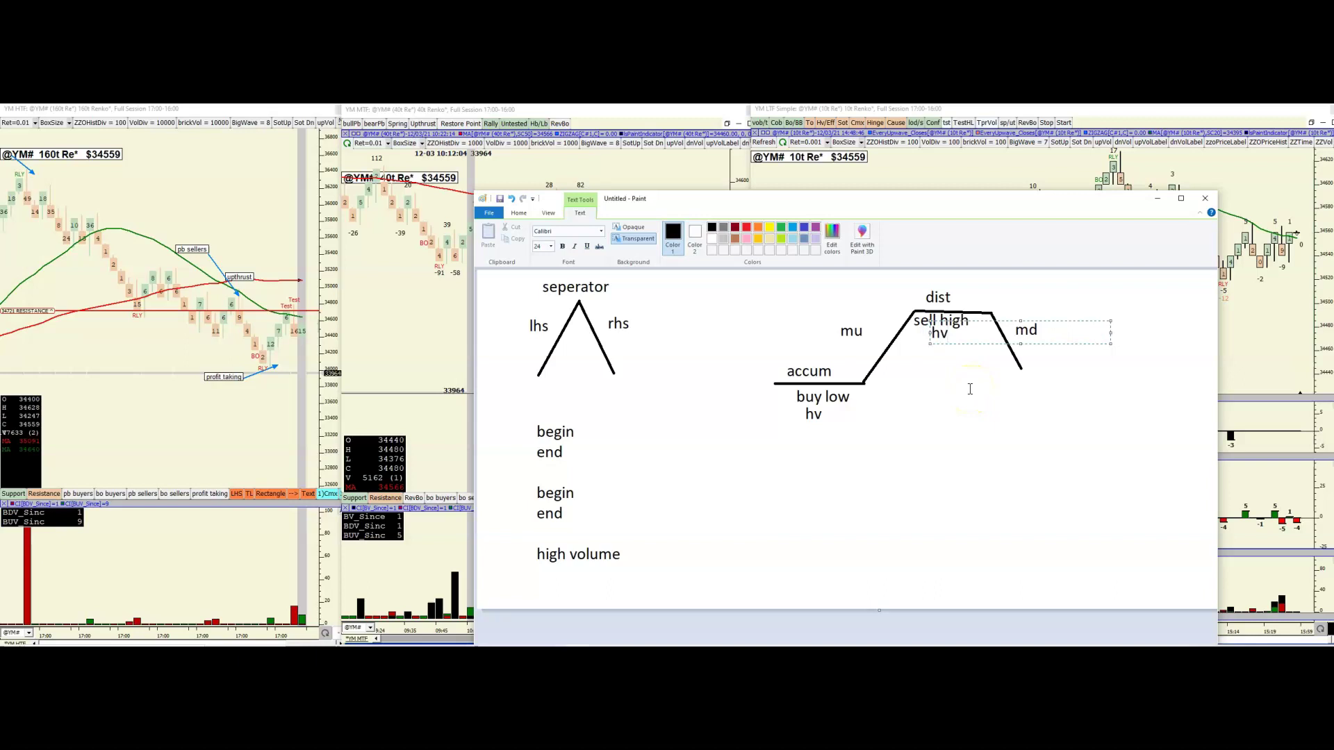
left_click(965, 405)
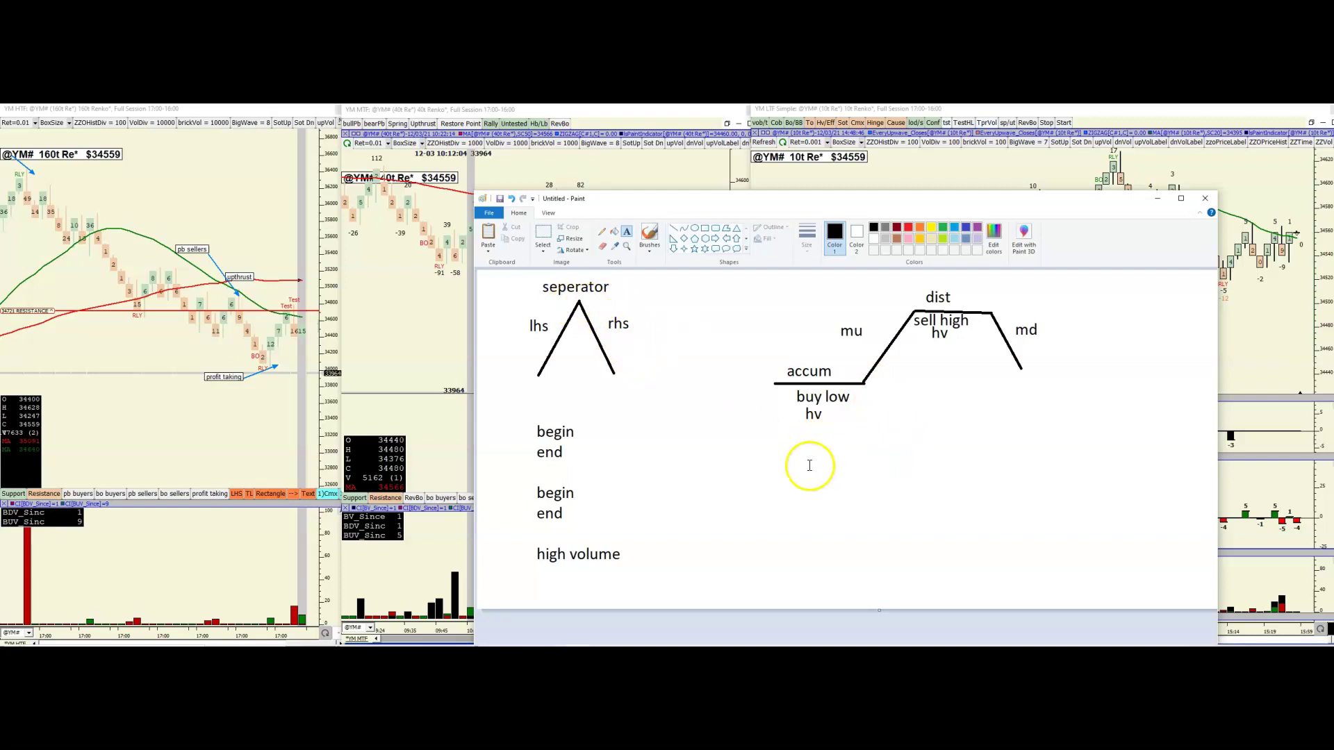
Draw a large inverted V over the profile with two straight lines meeting above the "dist" label
left_click(672, 229)
mouse_move(815, 466)
left_mouse_down()
mouse_move(896, 407)
mouse_move(974, 316)
mouse_move(924, 369)
left_mouse_up()
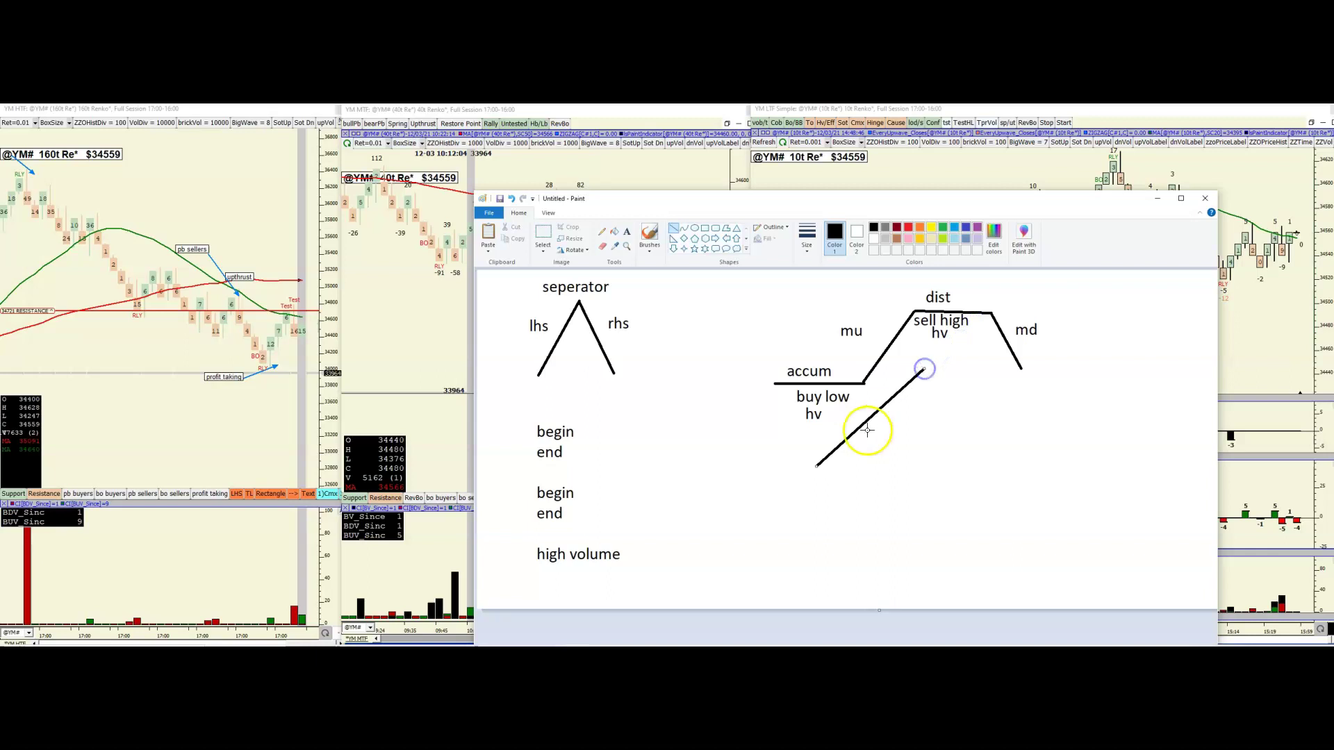
left_click_drag(851, 434, 796, 340)
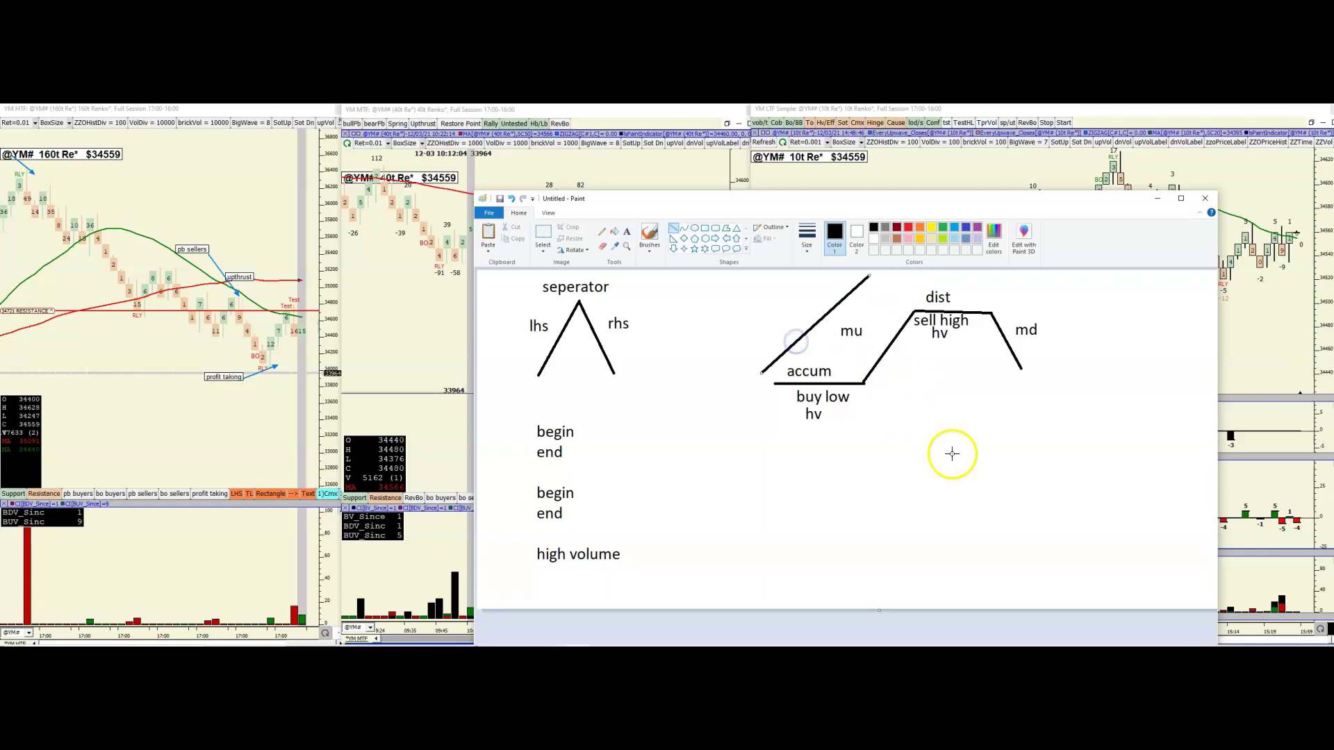
left_click_drag(869, 276, 955, 271)
left_click(1093, 419)
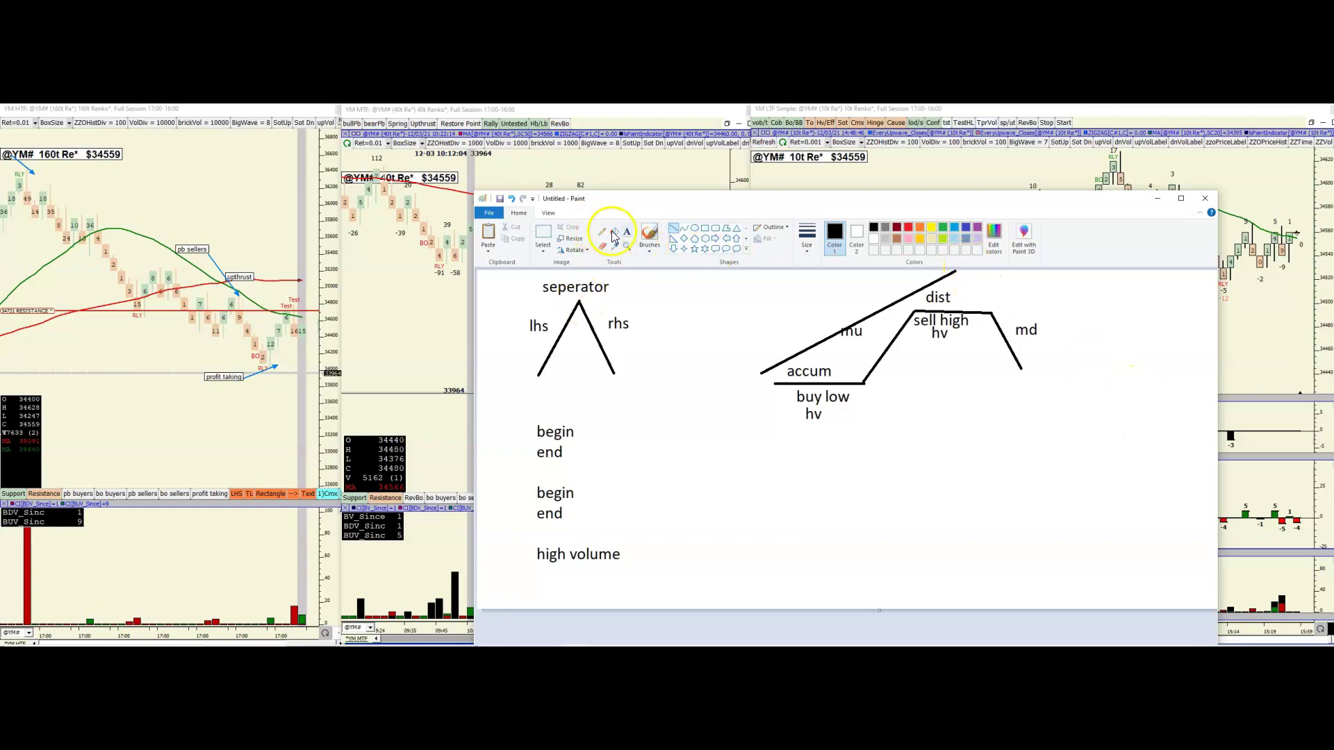
left_click(671, 229)
left_click_drag(1067, 322, 1128, 375)
left_click(1057, 420)
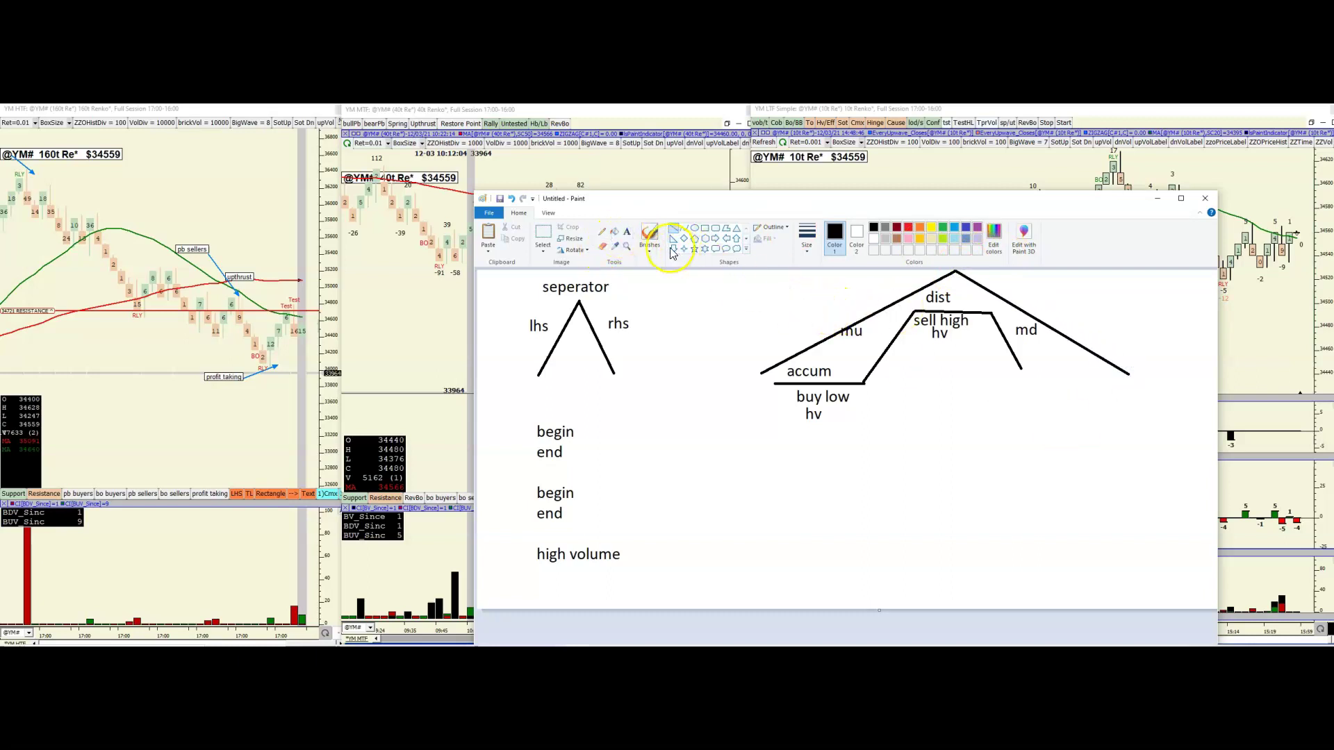
Label the large inverted V's two outer sides "lhs" on the left and "rhs" on the right
left_click(626, 237)
left_click(805, 304)
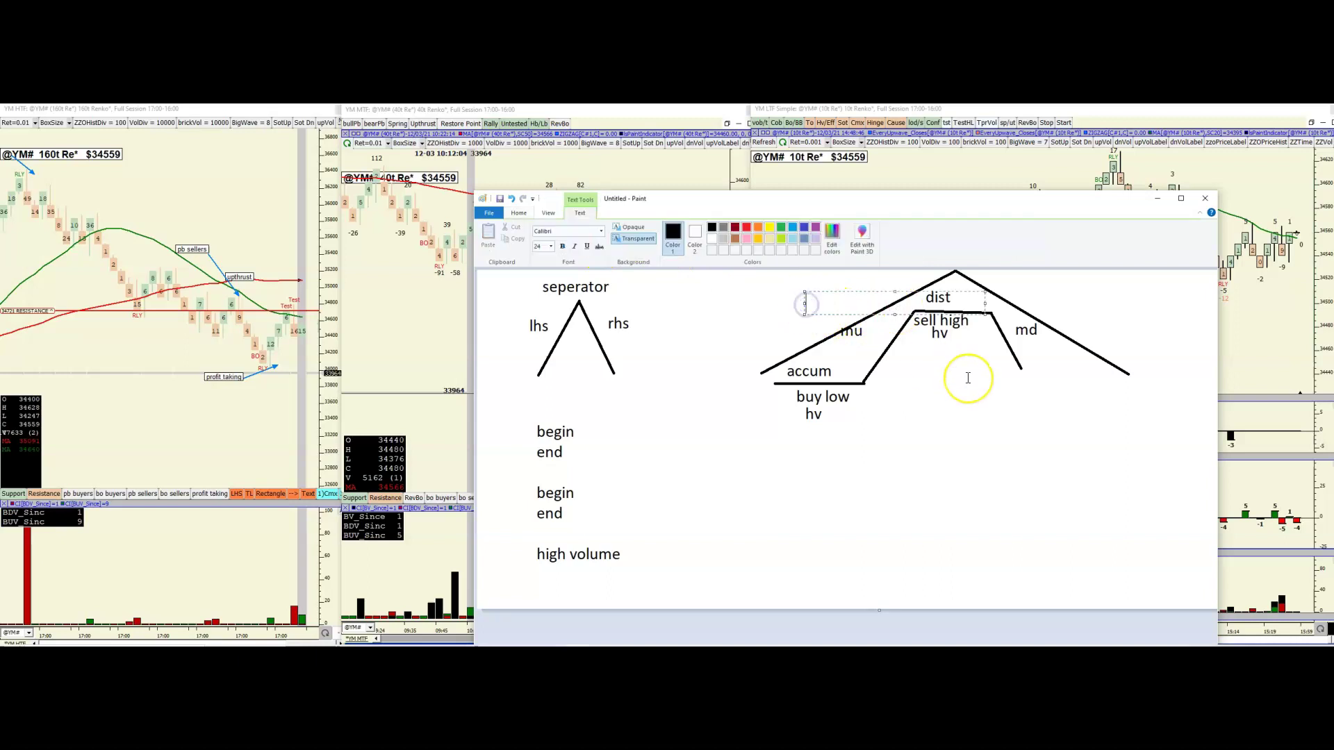
left_click(1016, 479)
left_click(1058, 298)
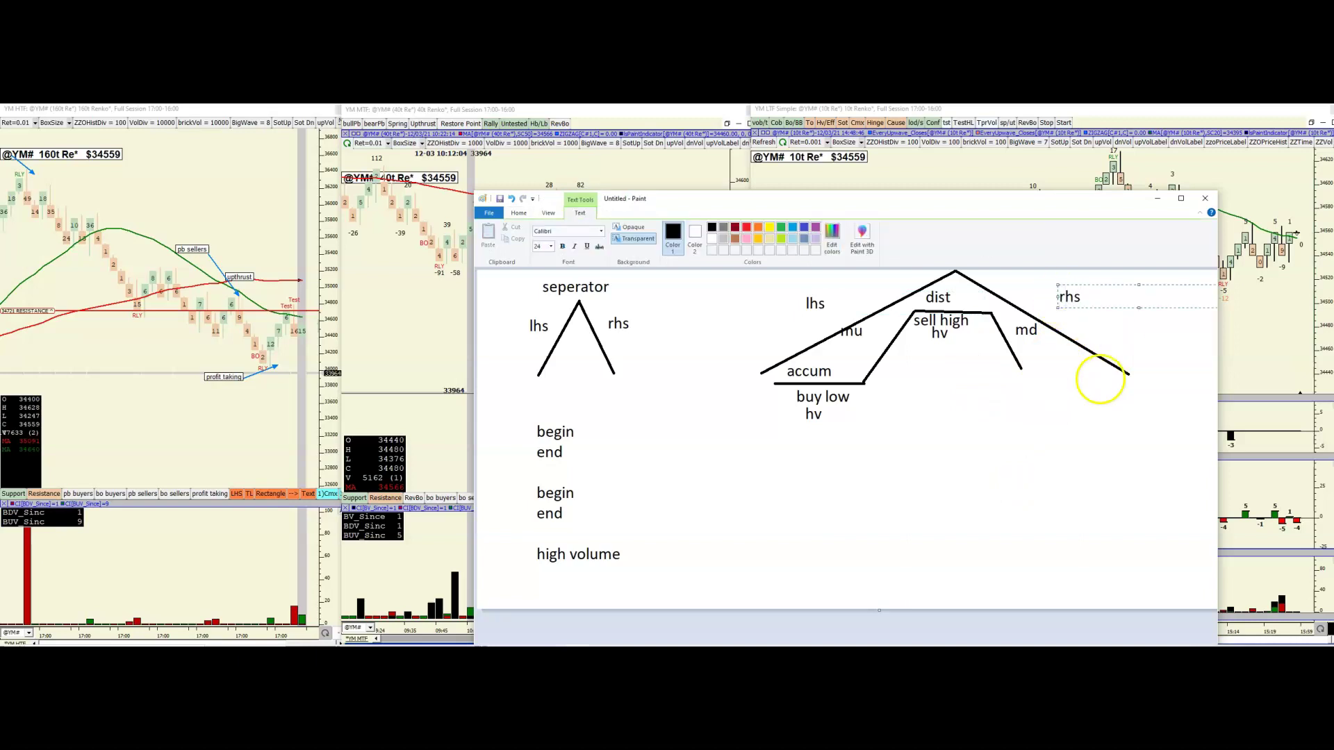
left_click(1048, 488)
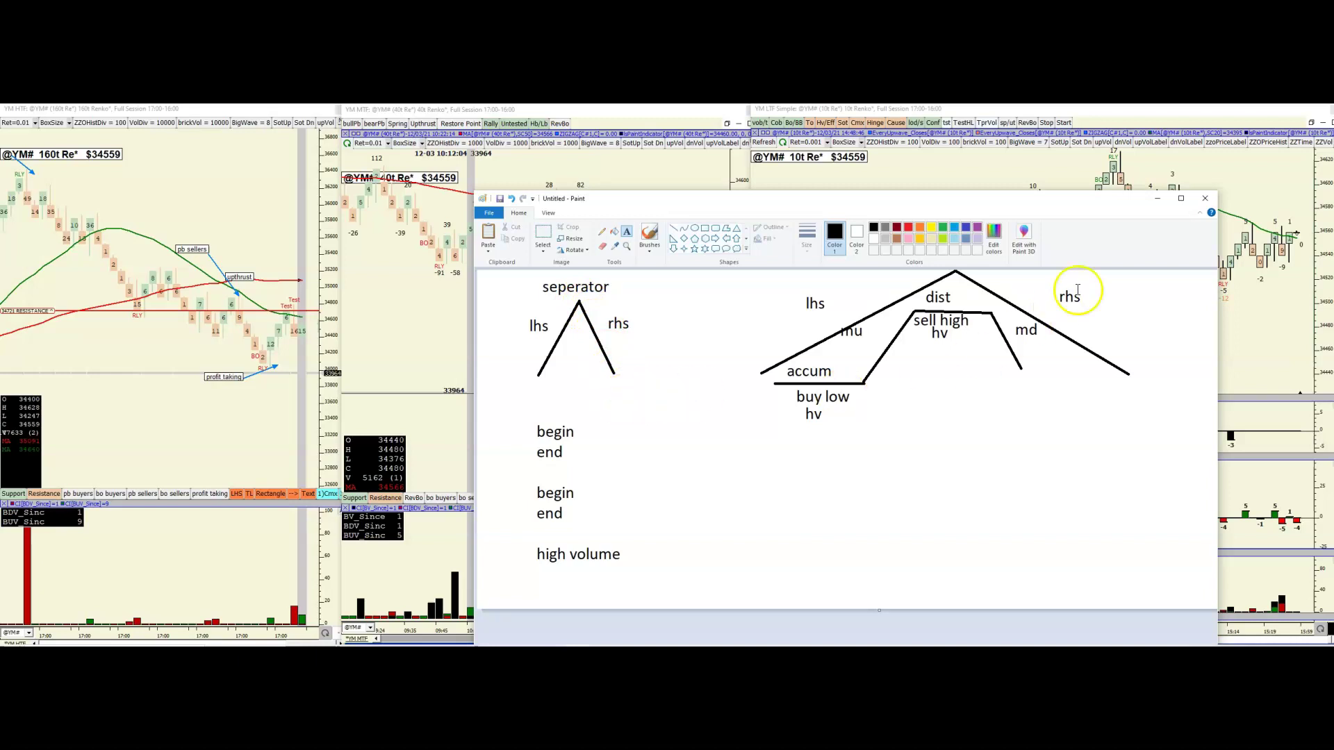
Minimize the Paint drawing and place a vertical separator line through the highest peak of the 10t Renko chart
left_click(1160, 198)
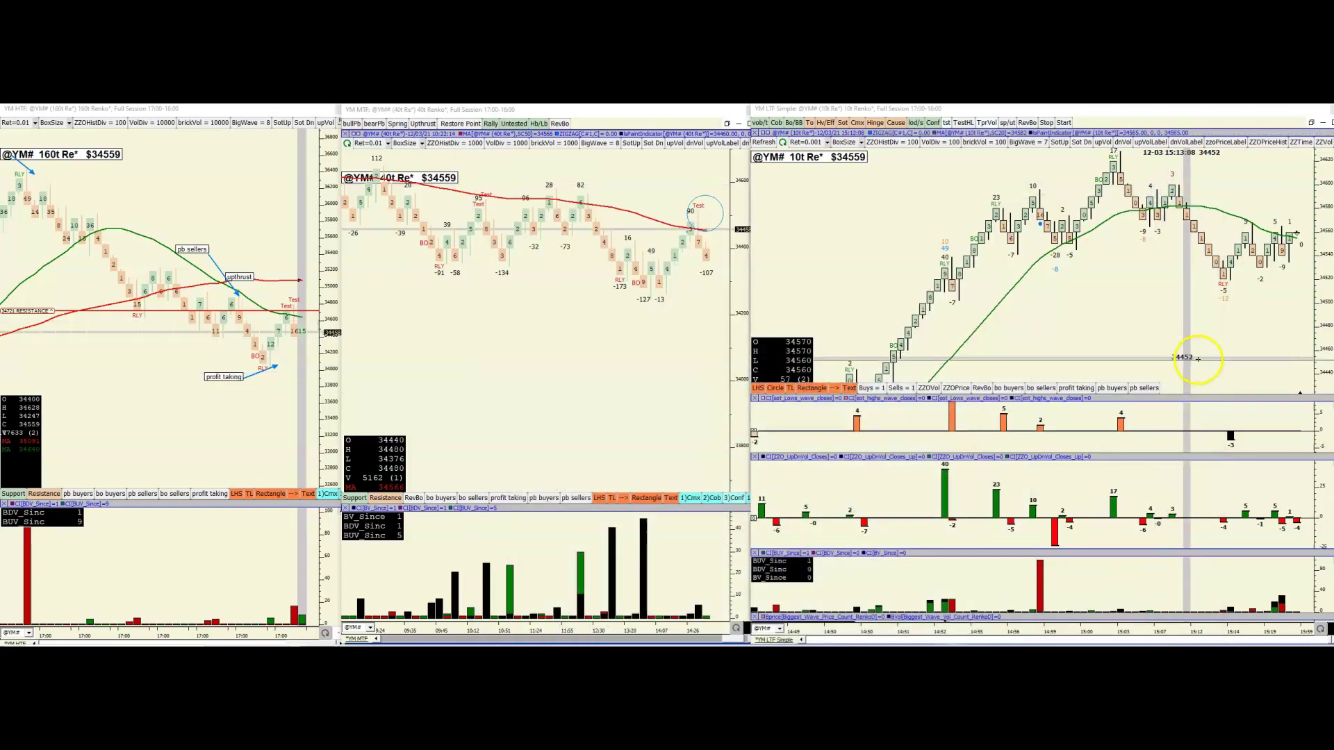
scroll(1156, 336, "left", 5)
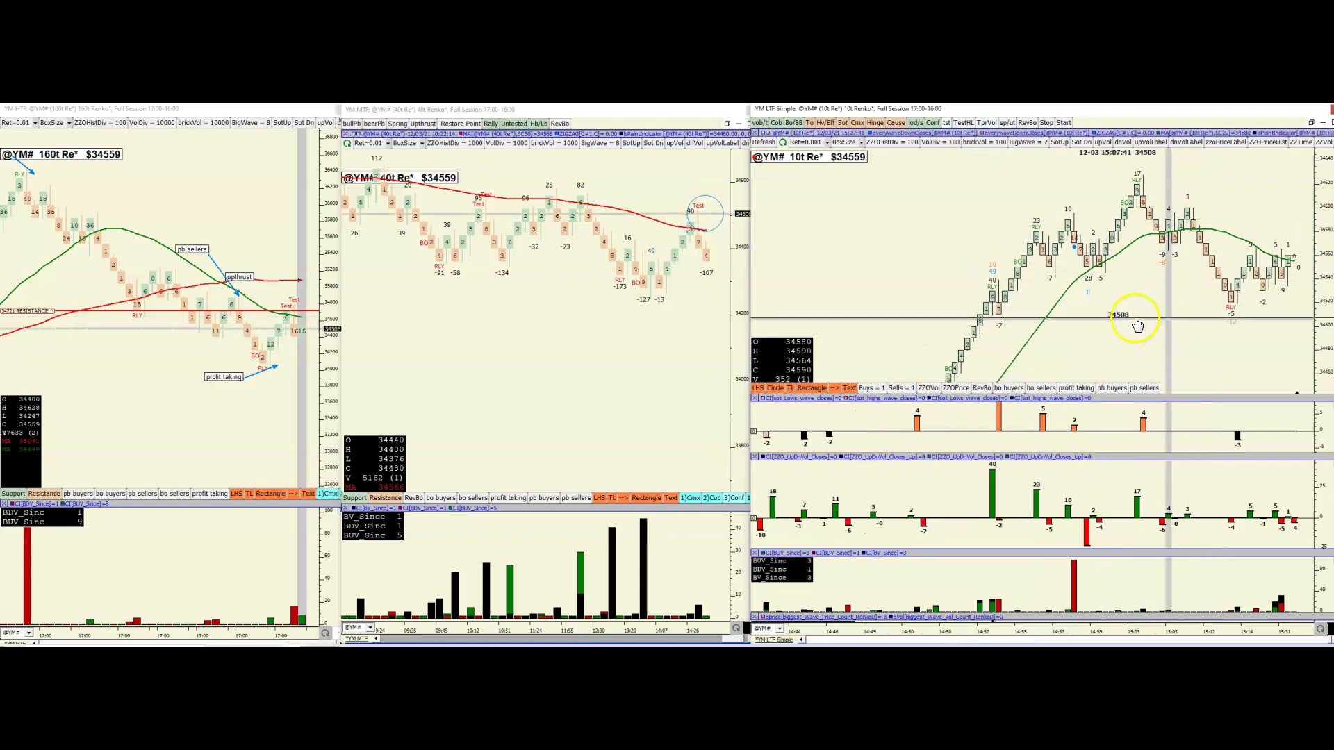
left_click_drag(1137, 324, 1126, 300)
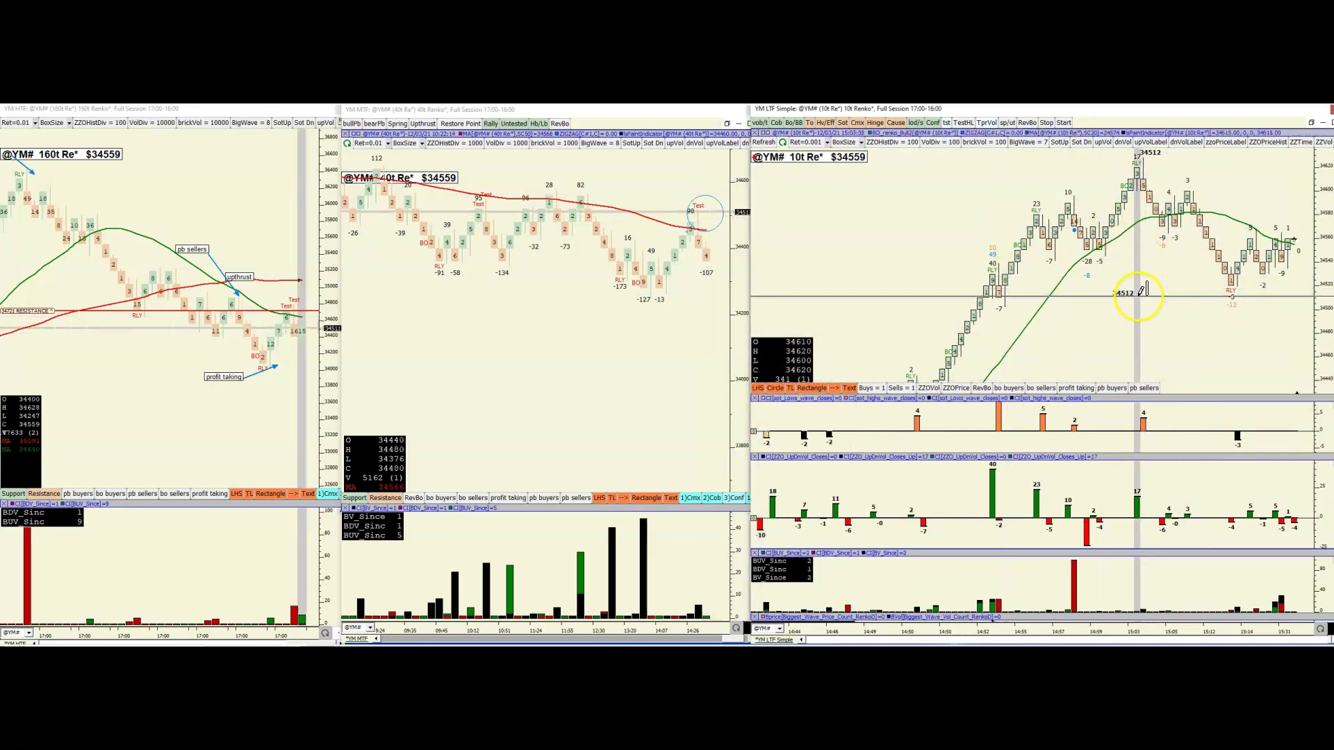
scroll(1208, 351, "up", 3)
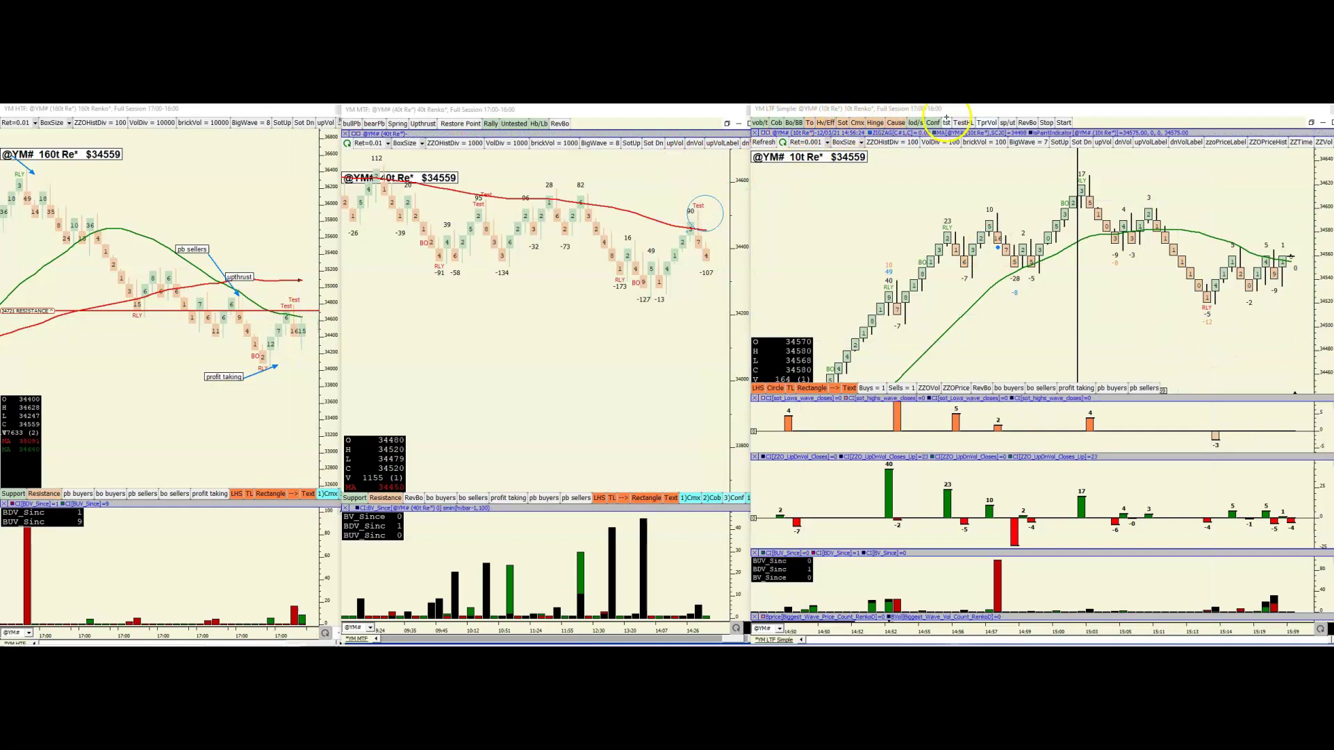
Add the text annotation "rhs" to the right of the vertical separator line, above the bricks of the 10t chart
left_click(848, 387)
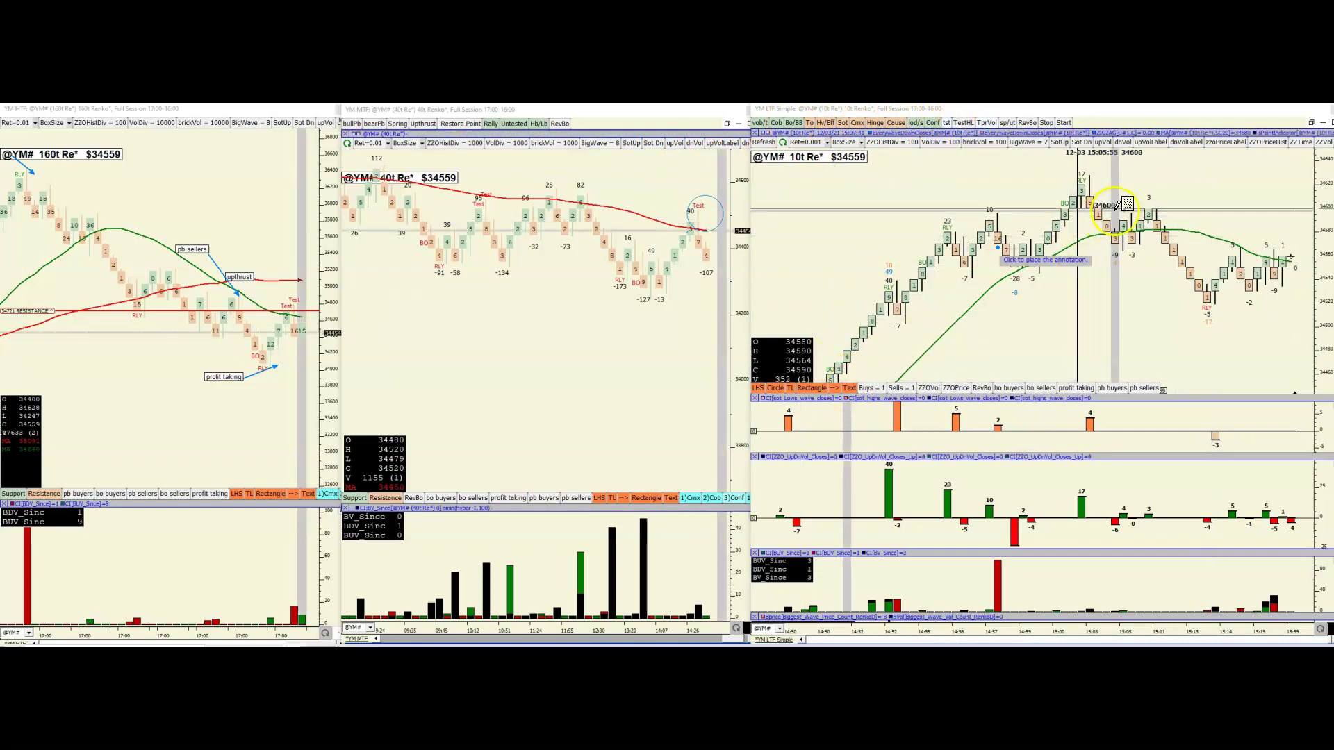
left_click(1126, 164)
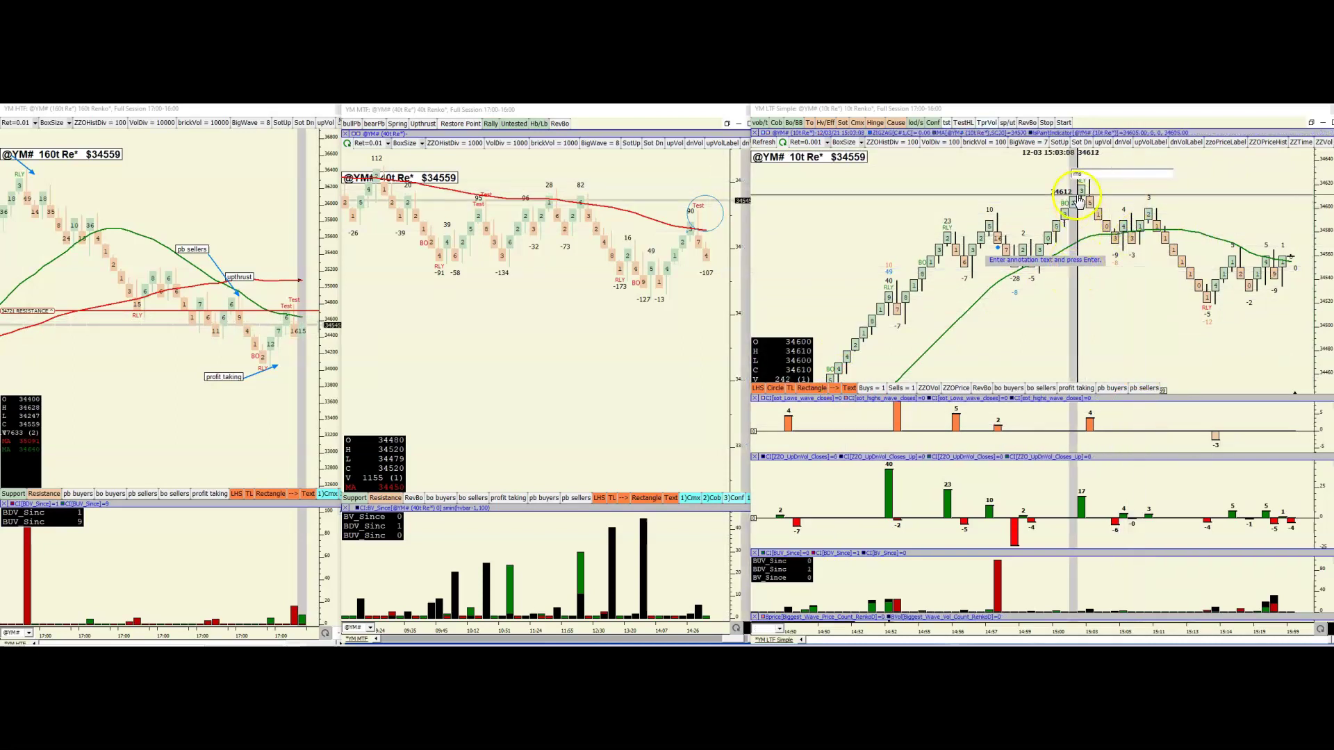
double_click(960, 301)
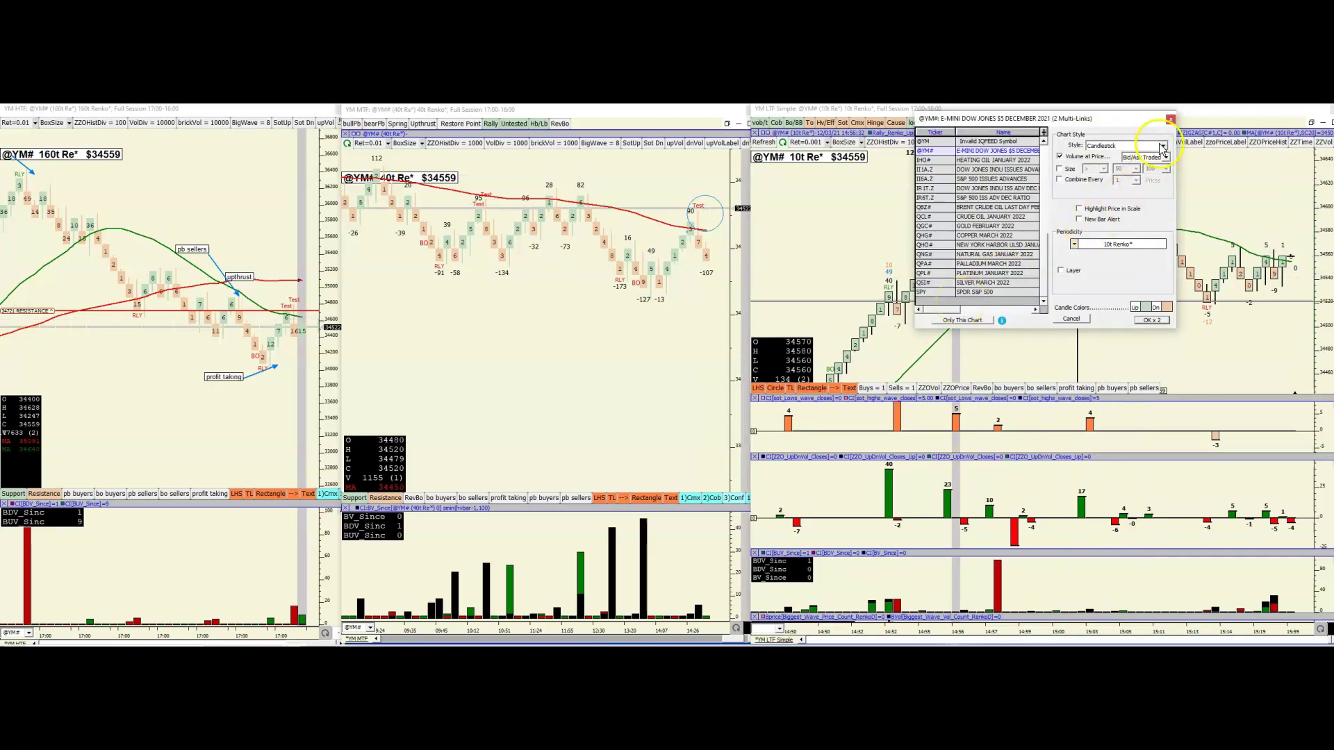
left_click(1170, 119)
left_click(1102, 172)
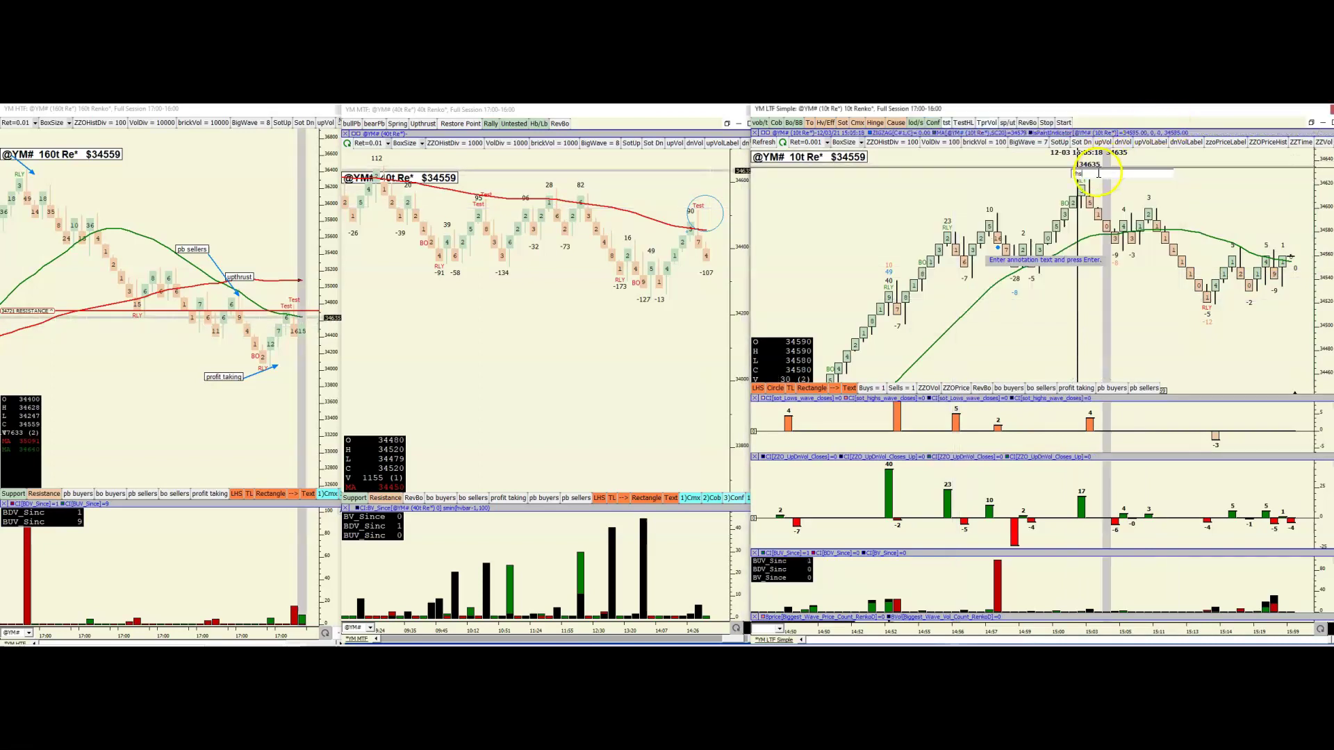
type("rhs")
key("Return")
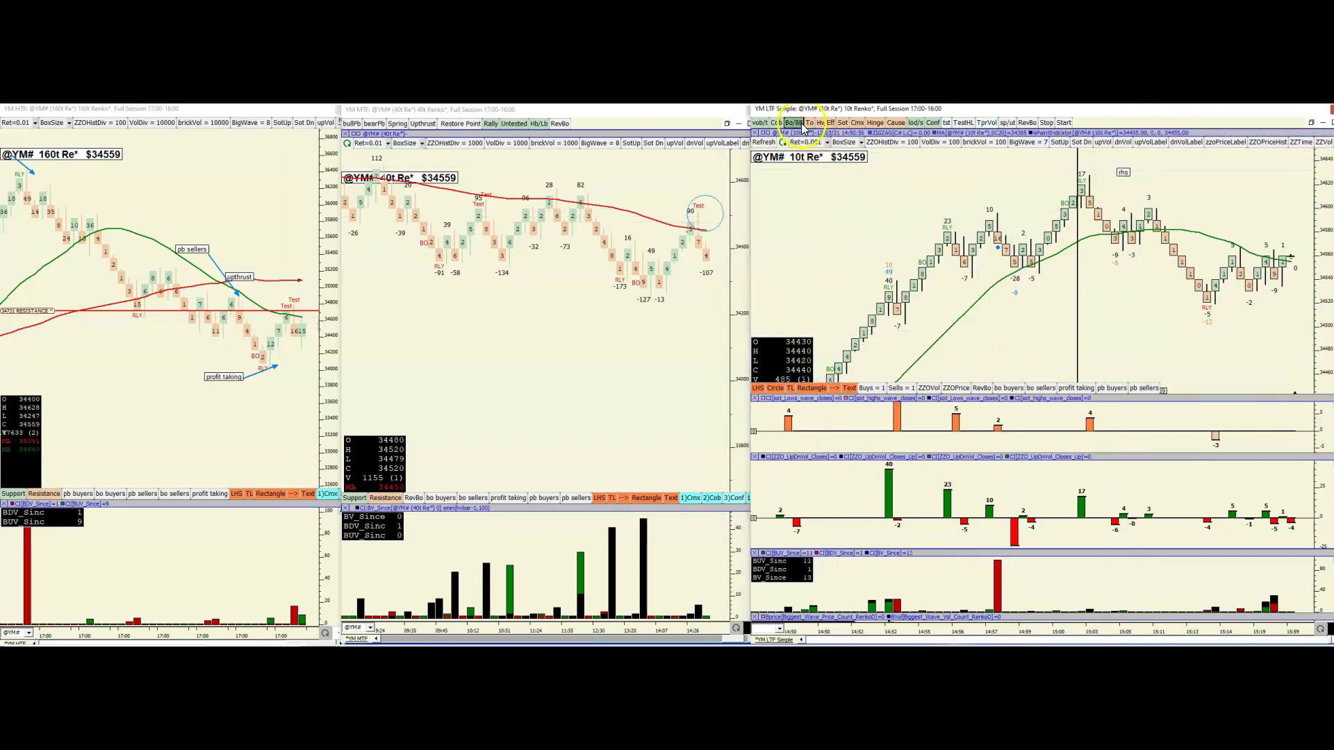
Add the text annotation "lhs" to the left of the vertical separator line, above the bricks of the 10t chart
left_click(848, 388)
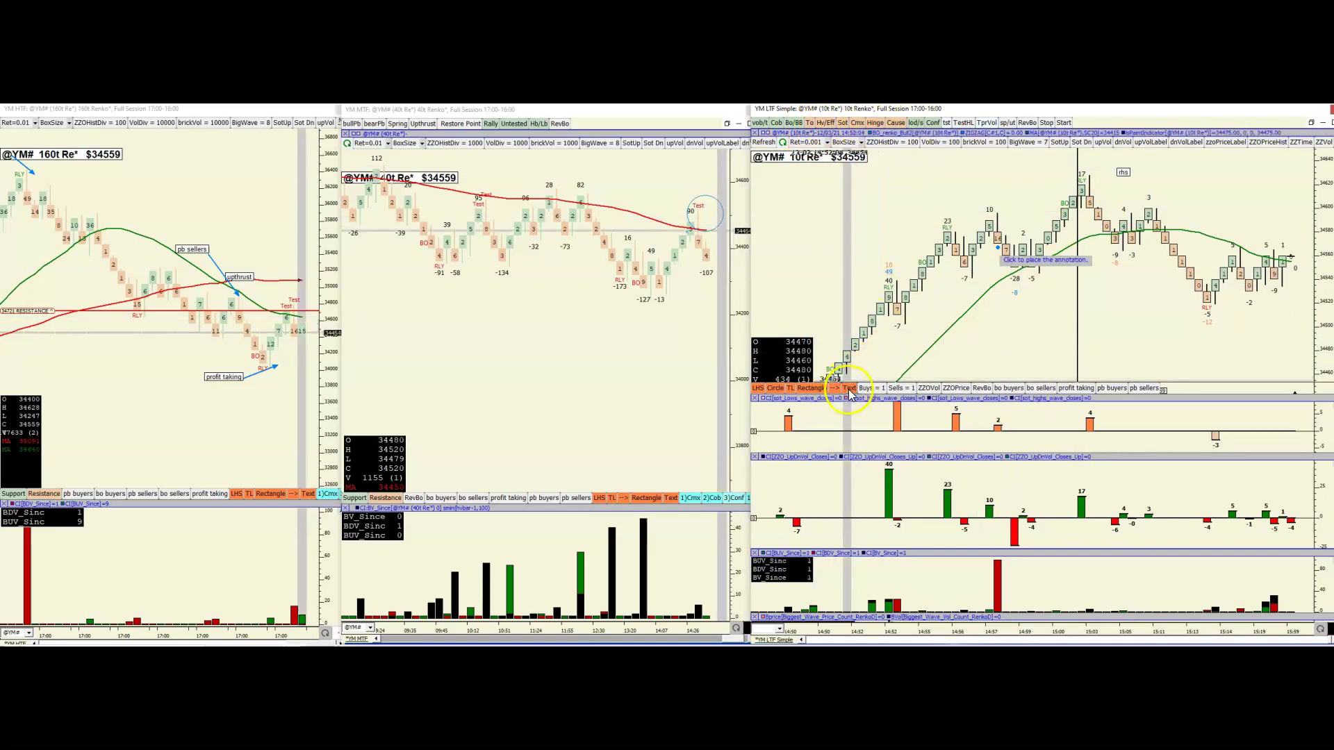
left_click(1002, 167)
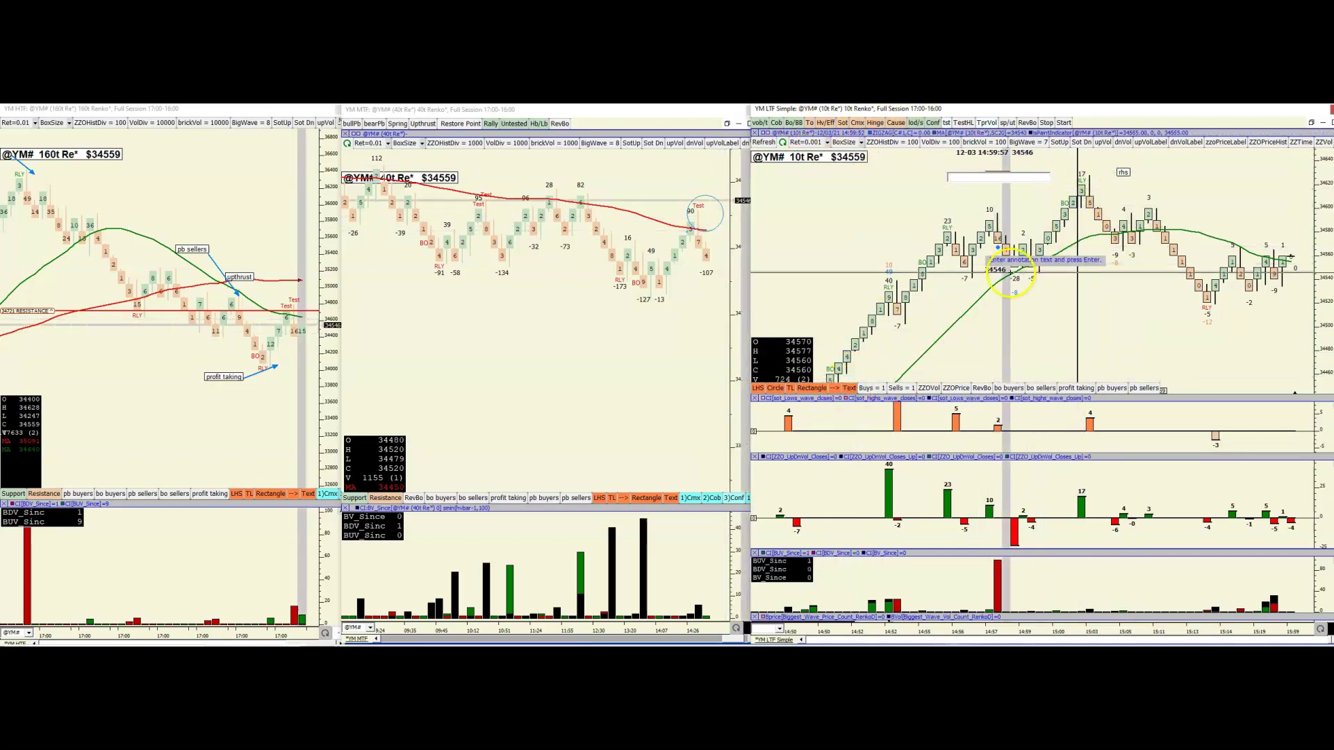
type("lhs")
key("Return")
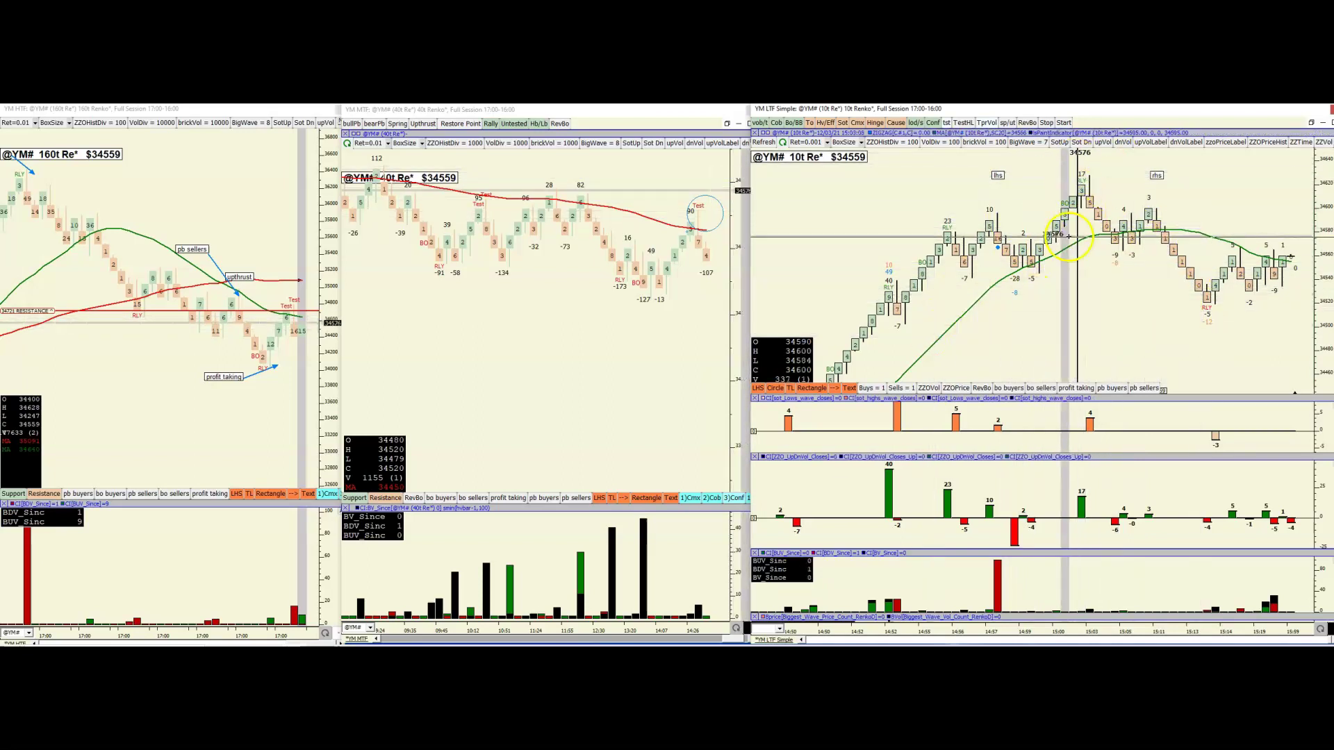
Draw a rising line above the rally on the 10t chart, from the early low up to the vertical line's upper end
left_click_drag(872, 289, 956, 262)
scroll(947, 277, "down", 2)
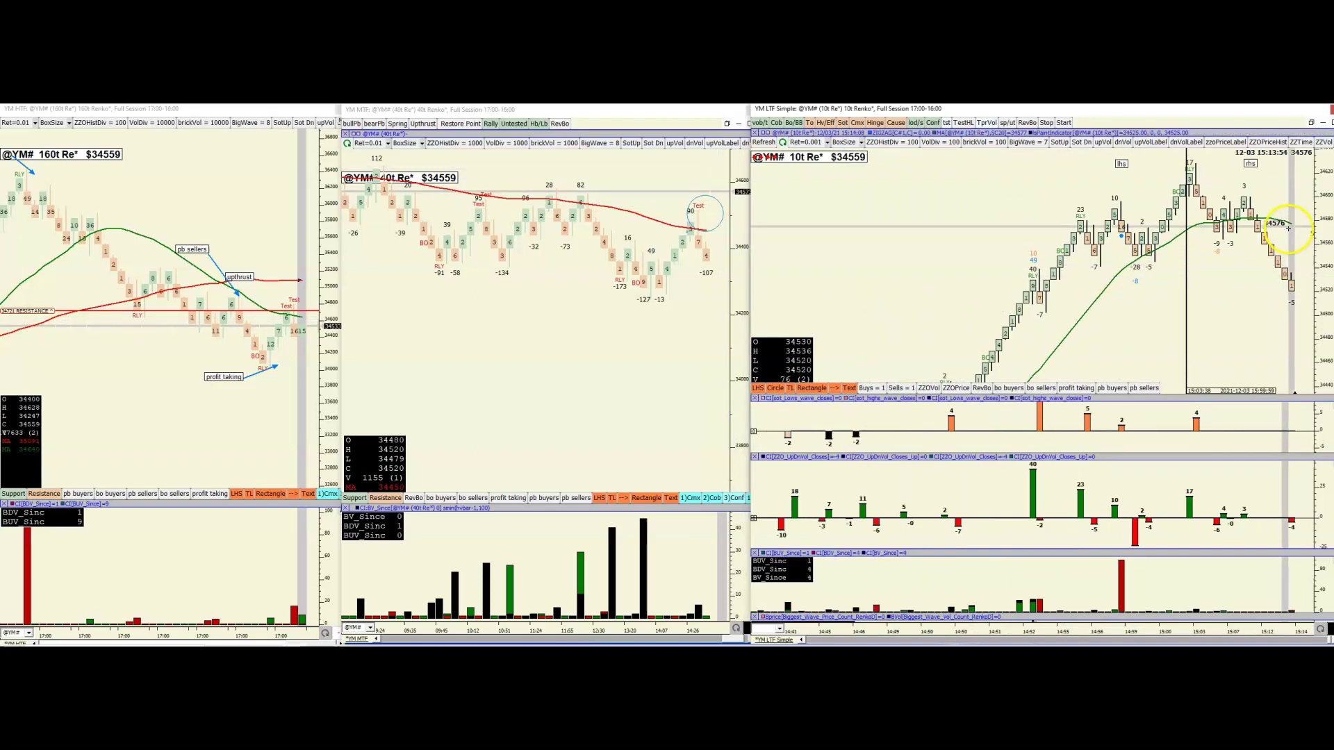
left_click_drag(1313, 200, 1312, 240)
left_click_drag(904, 310, 940, 251)
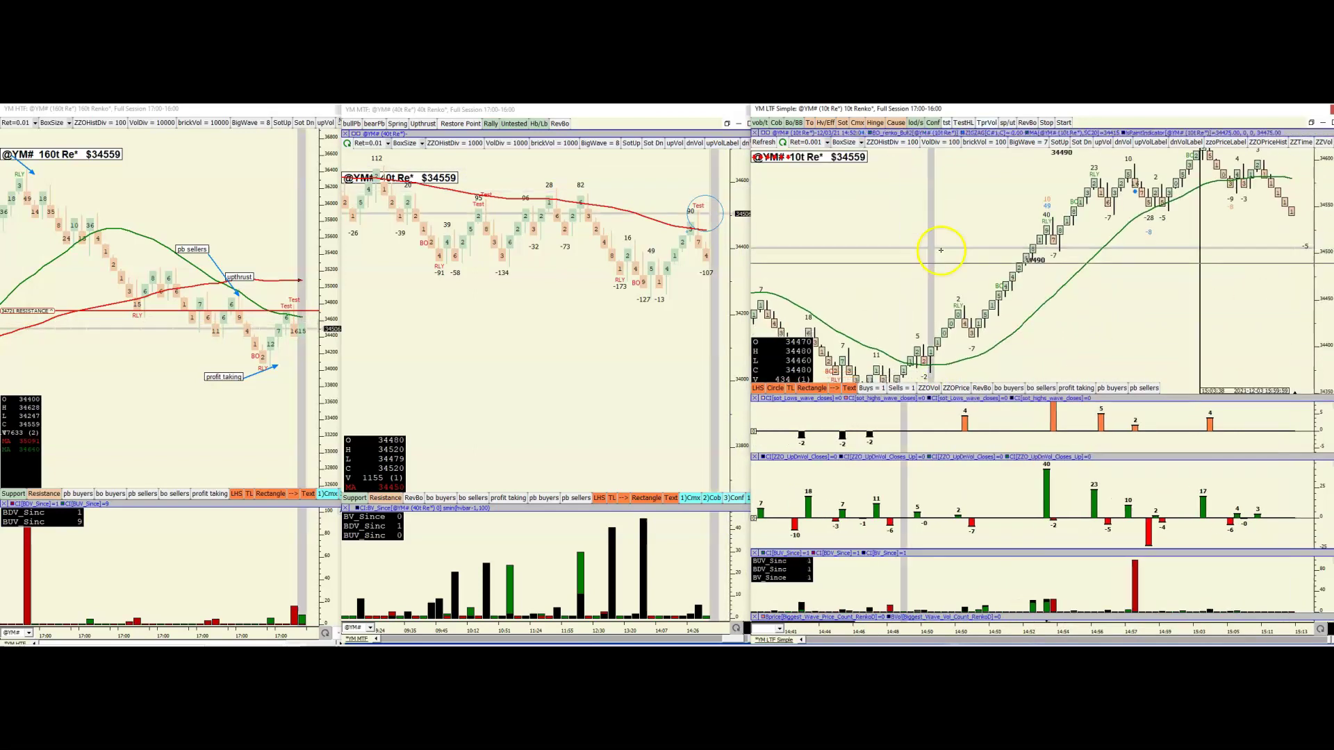
left_click_drag(1313, 253, 1313, 282)
left_click(824, 388)
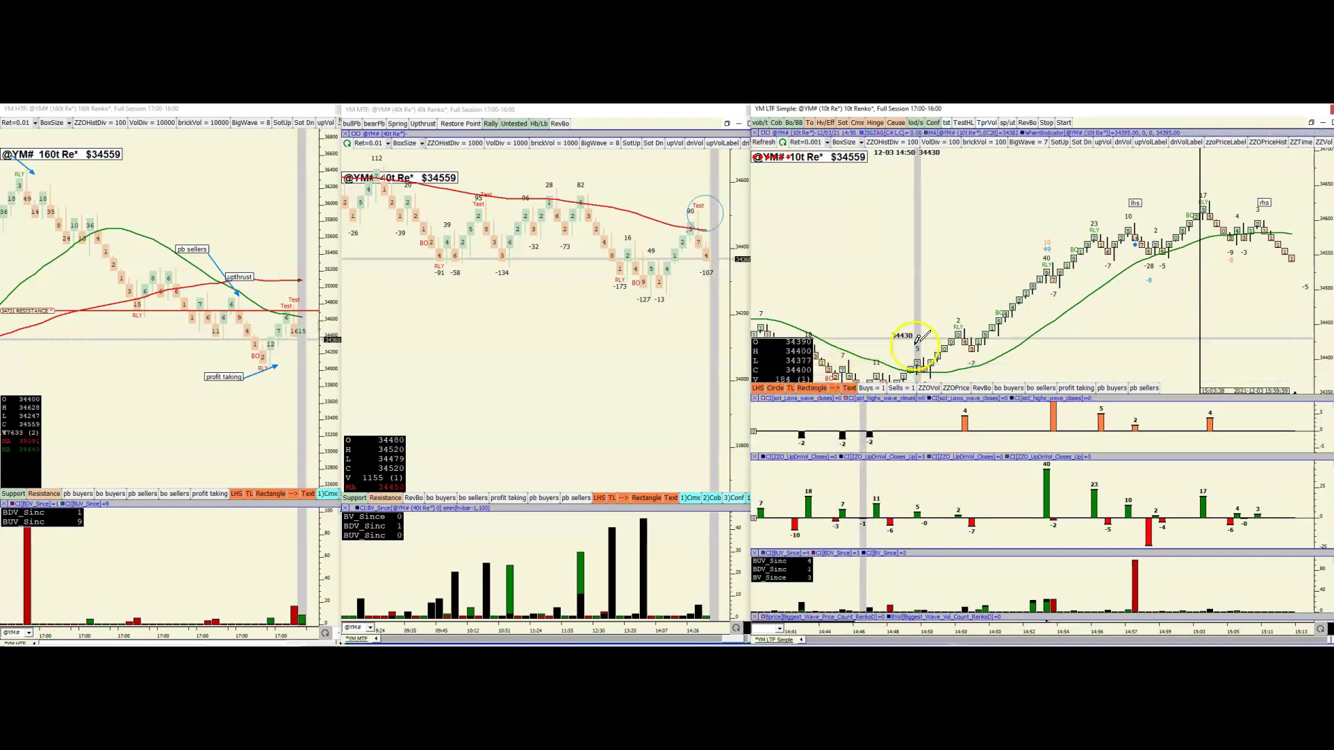
left_click(1200, 151)
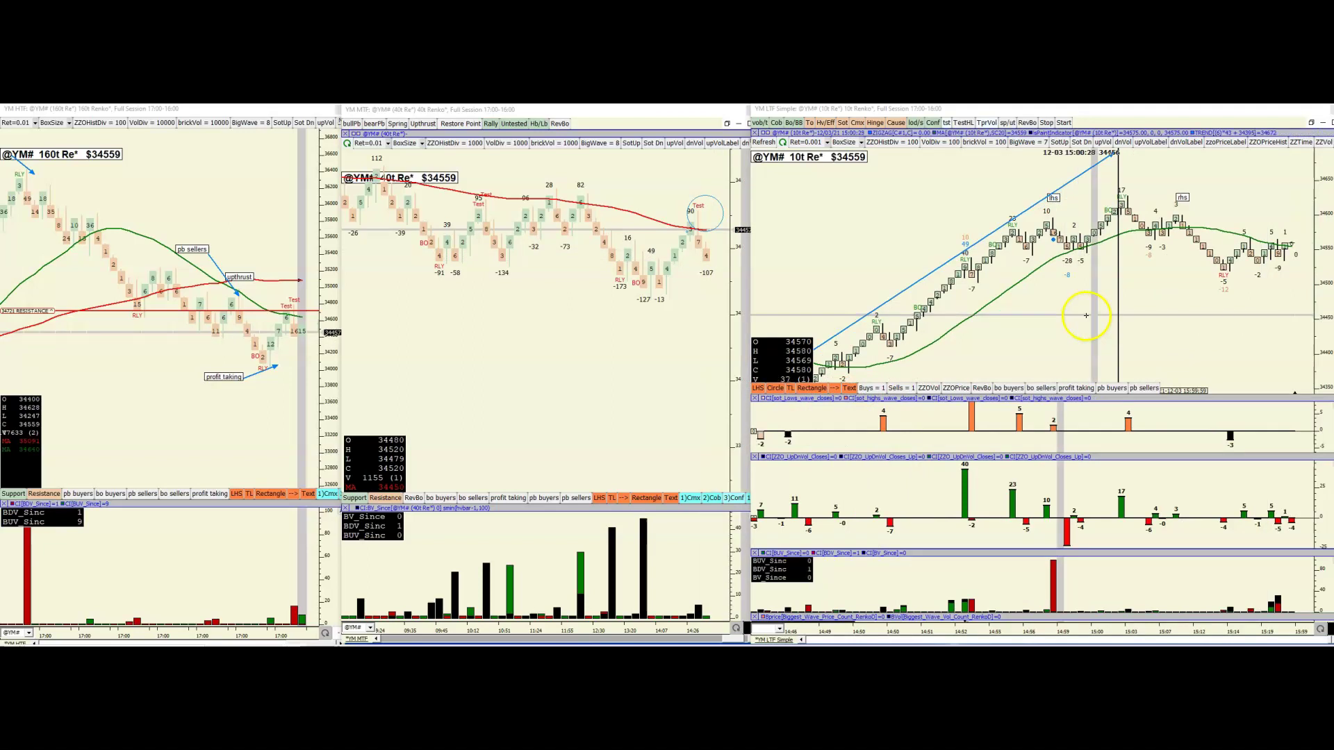
Draw a falling arrow above the decline on the 10t chart, from the vertical line's upper end to the latest bricks
left_click(839, 389)
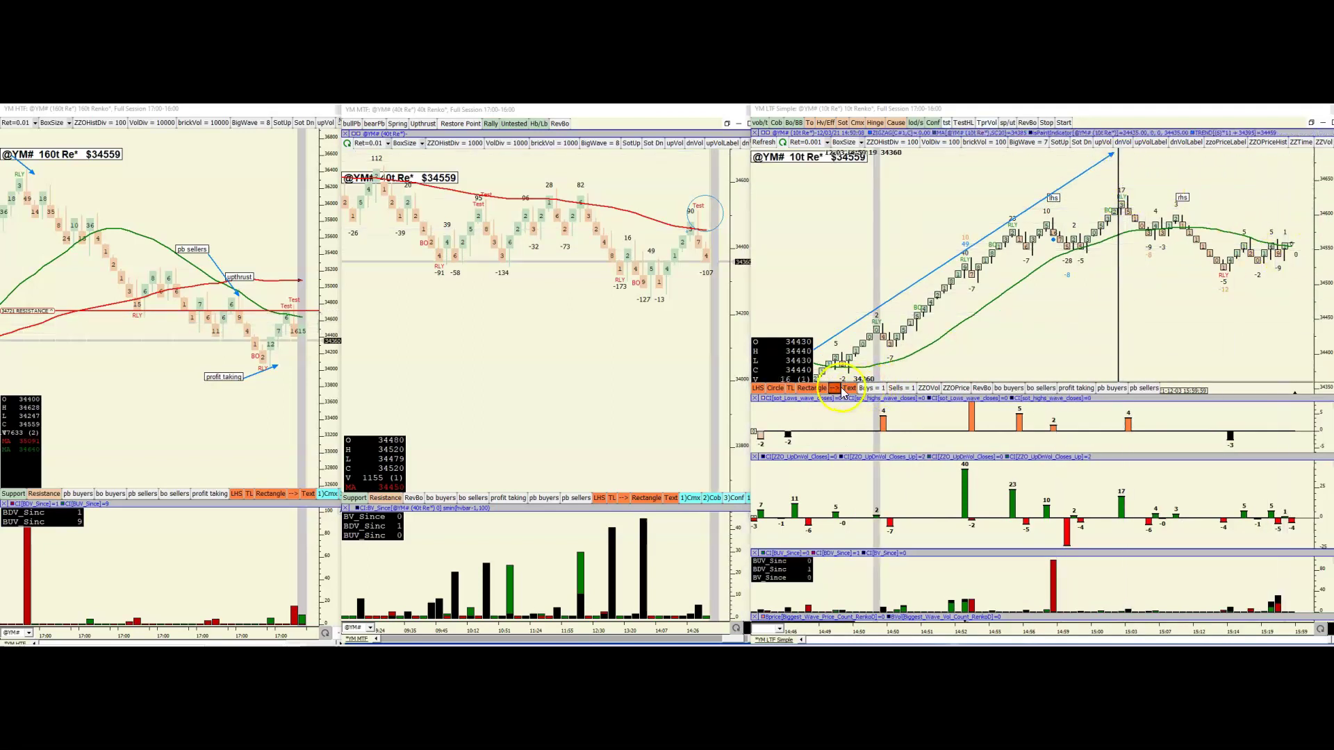
left_click(1124, 154)
left_click(1281, 218)
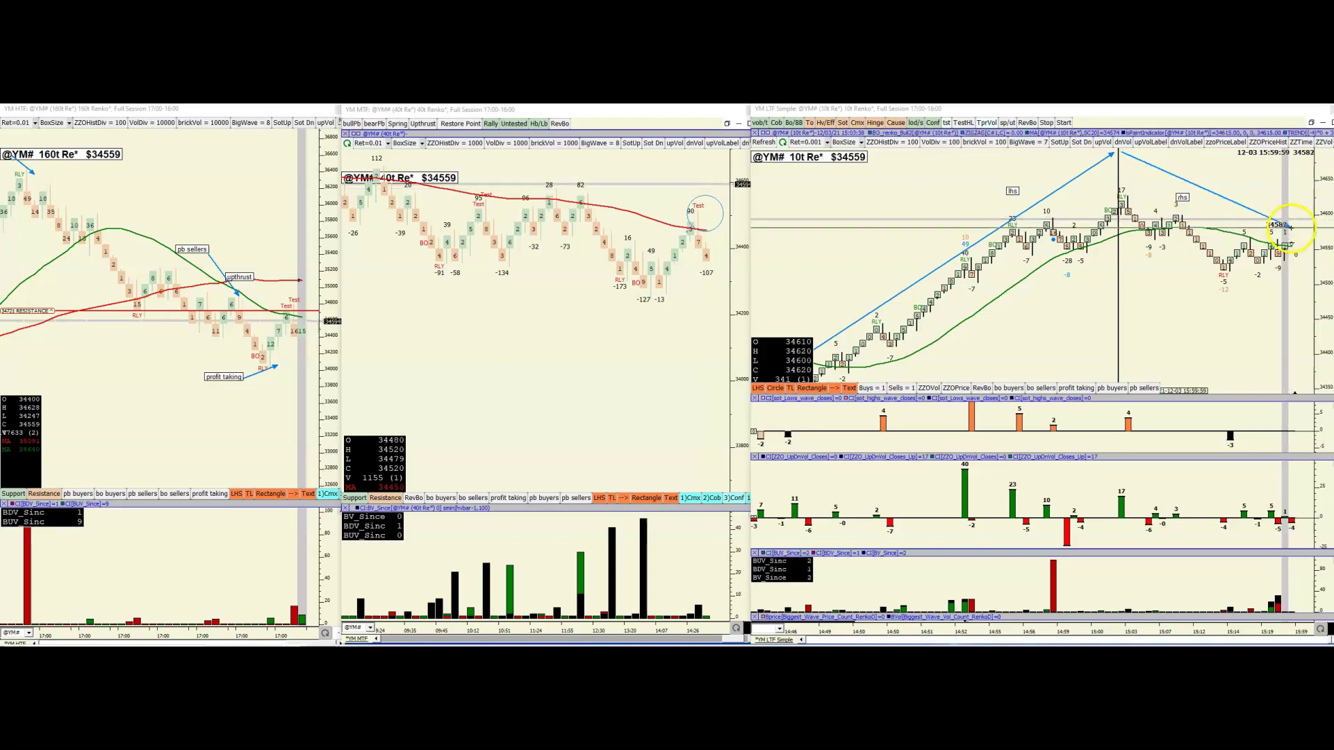
left_click(1161, 170)
key("Down")
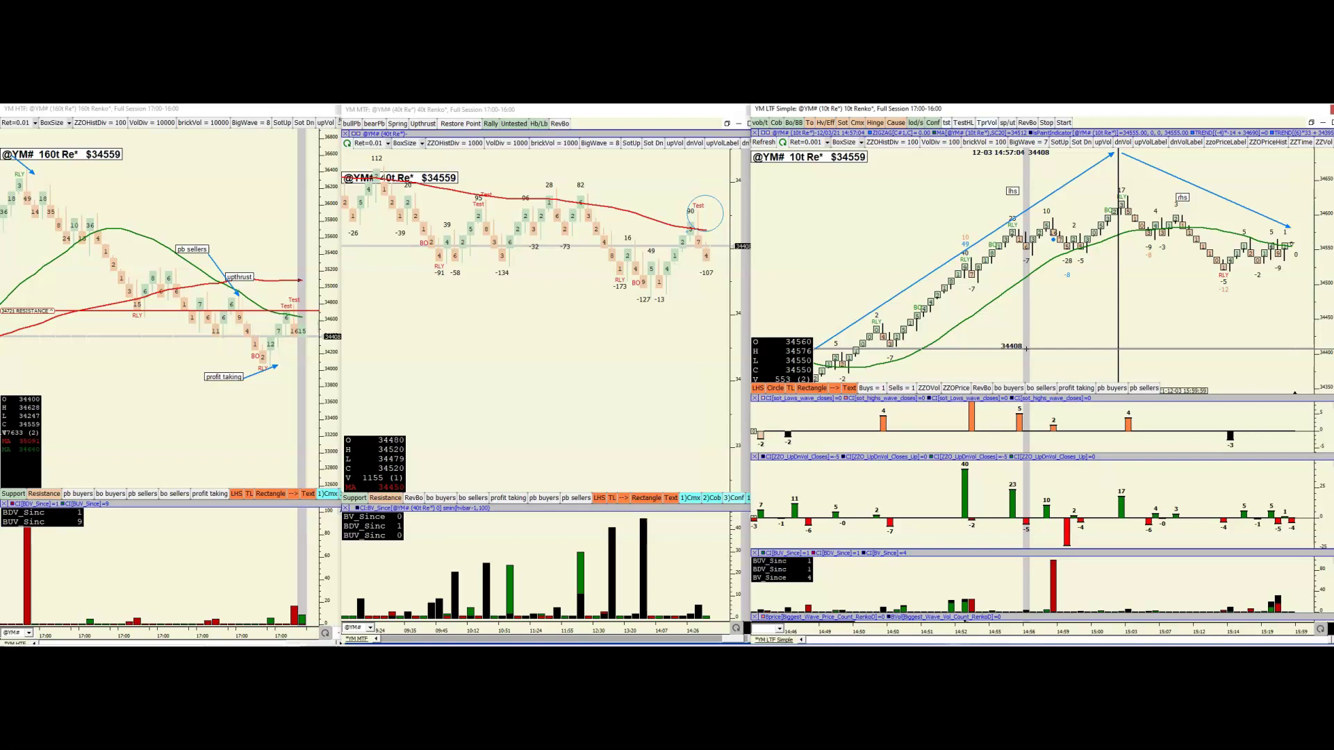
Draw a short arrow pointing down at the last peak before the highest one, with a horizontal line extending from that peak's level
left_click_drag(1025, 348, 1087, 246)
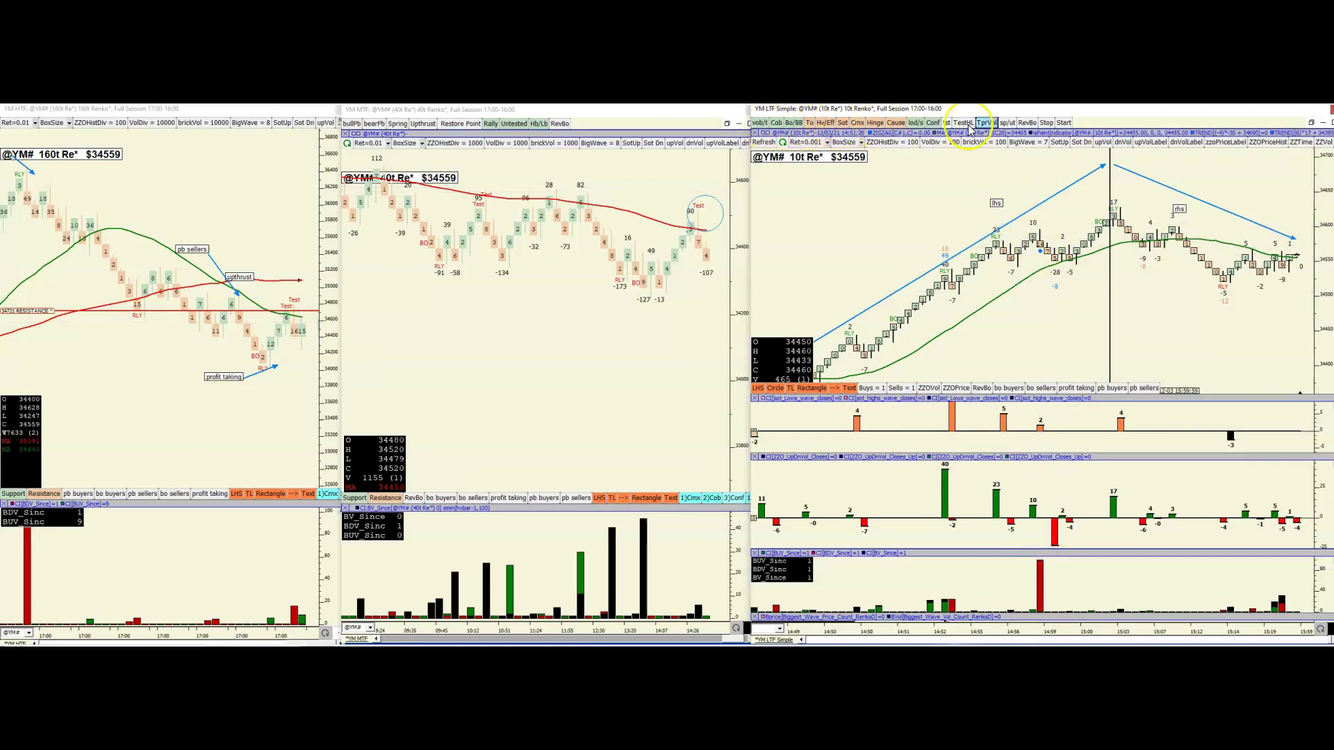
left_click(836, 388)
left_click_drag(1012, 181, 1036, 230)
left_click(1039, 230)
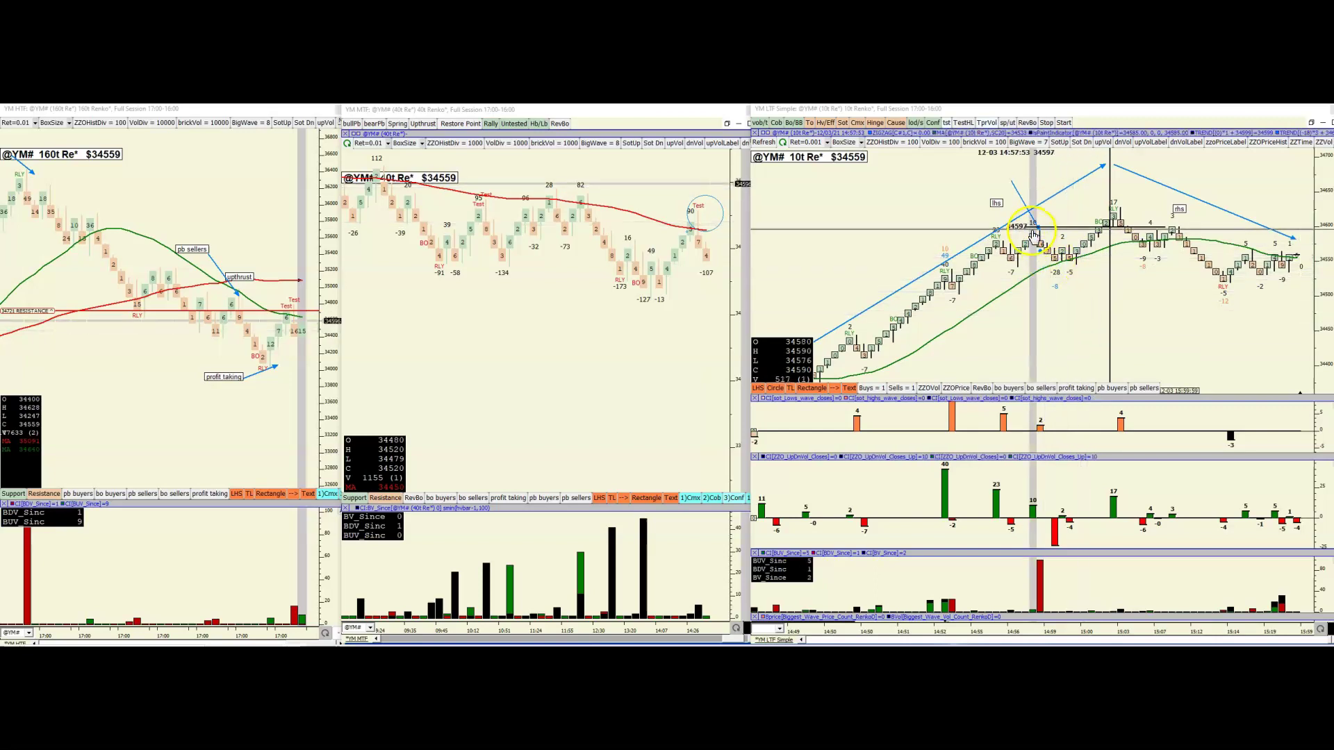
left_click_drag(1065, 268, 1114, 216)
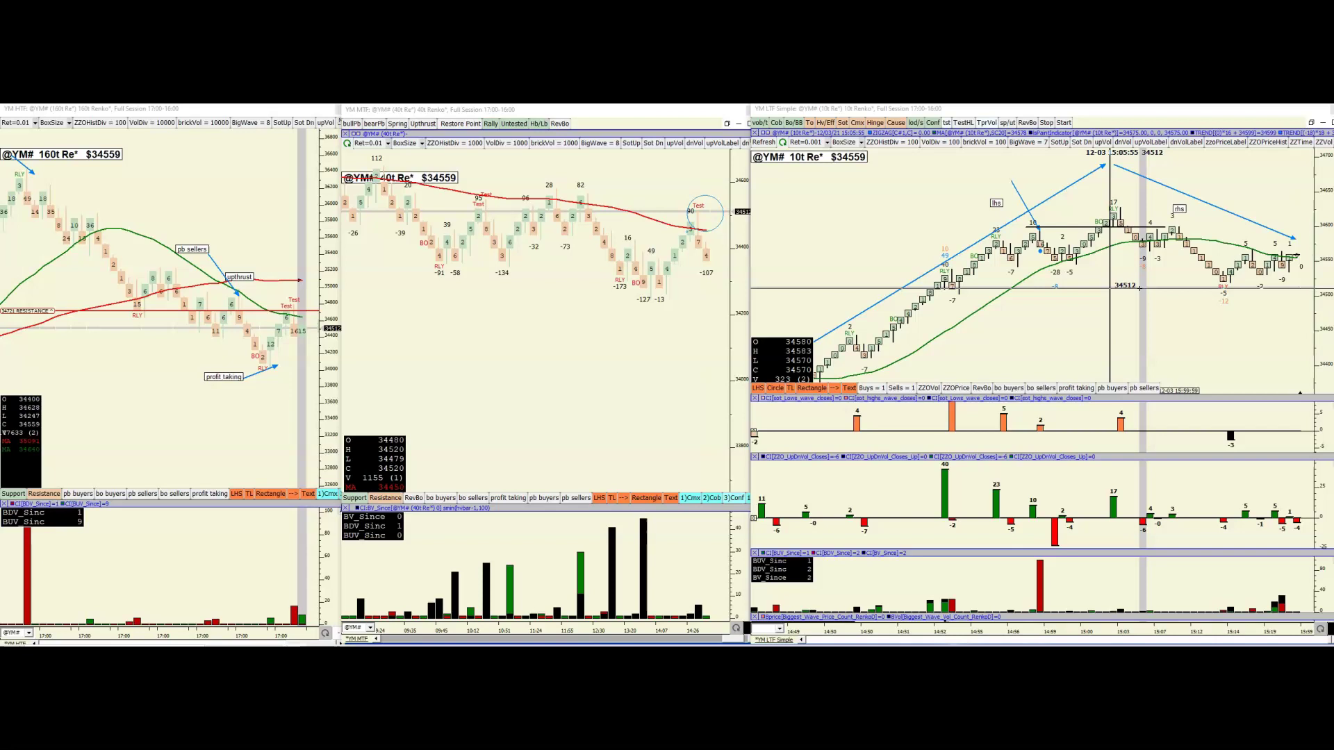
left_click(1073, 318)
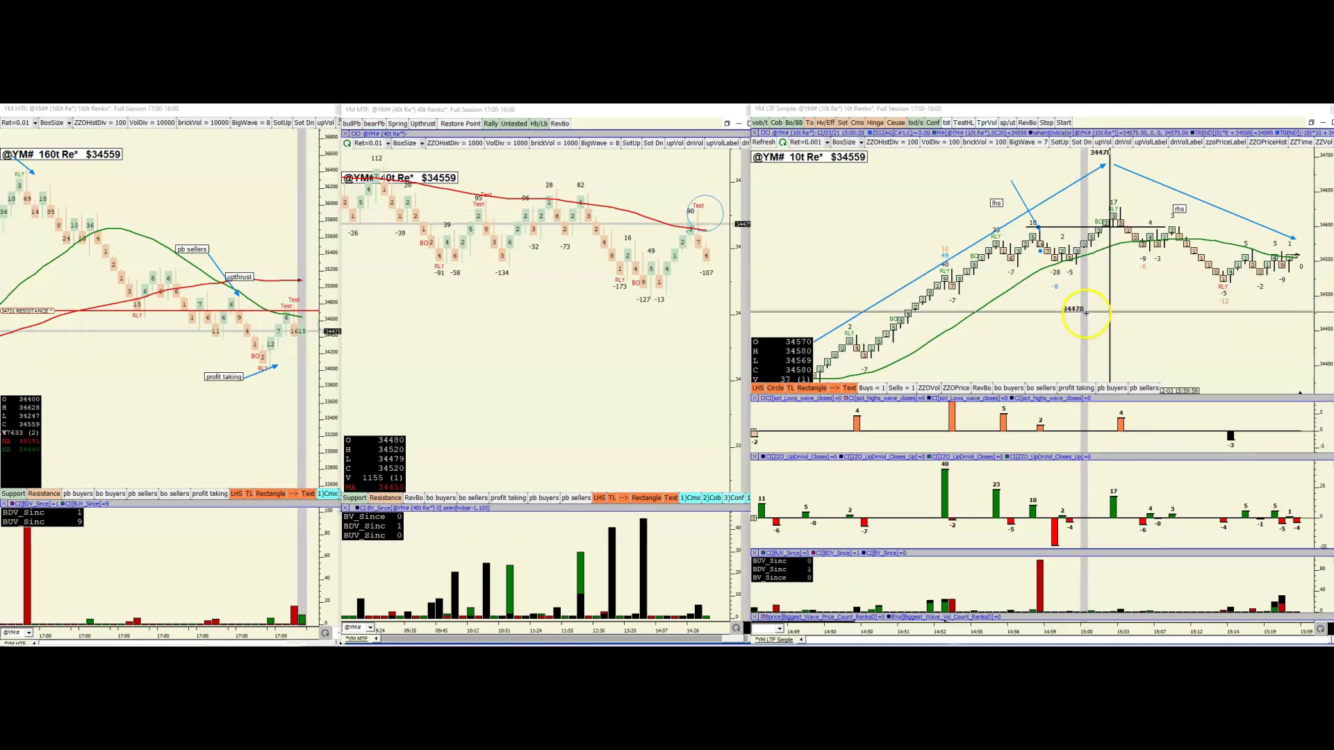
Place a circle around the area just below the first pullback low after the highest peak on the 10t chart
left_click(789, 391)
left_click(771, 389)
left_click(1151, 271)
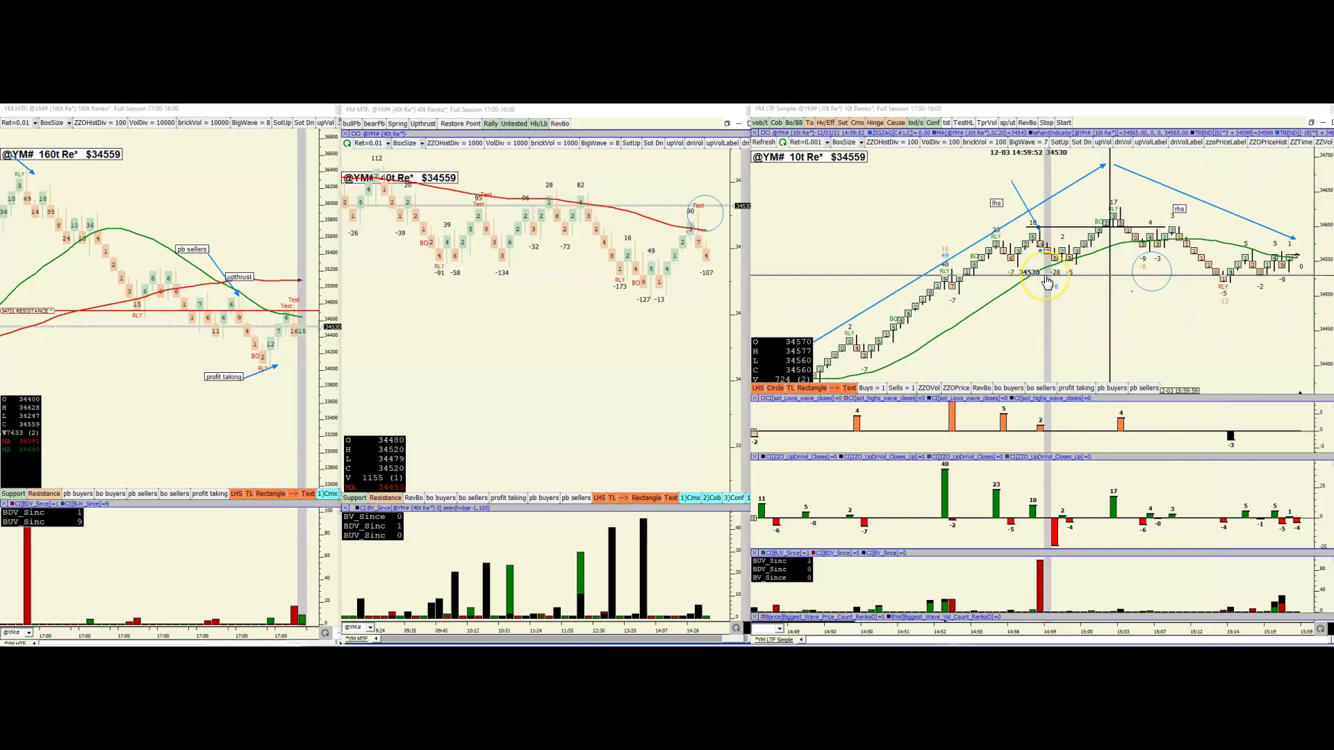
Compare the arrowed peak, the highest peak and the circled pullback low on the 10t chart
left_click(1006, 334)
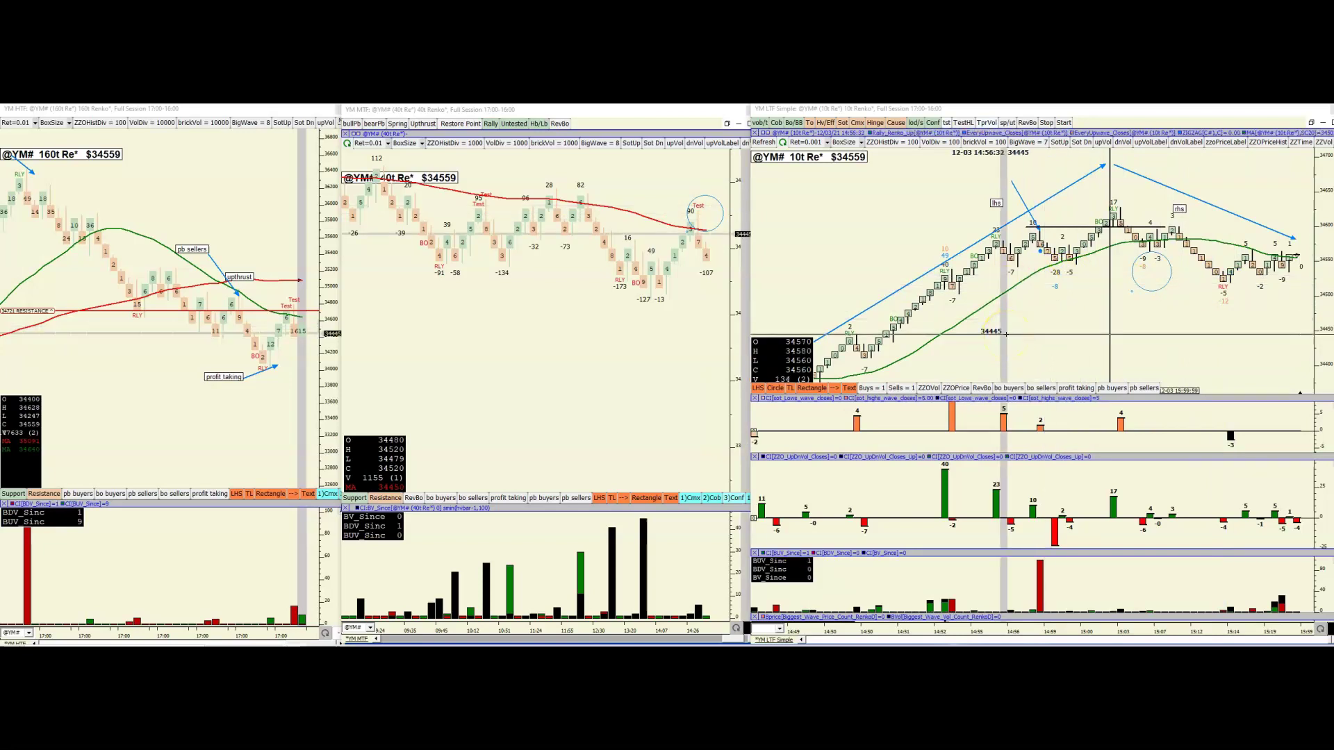
left_click(1040, 240)
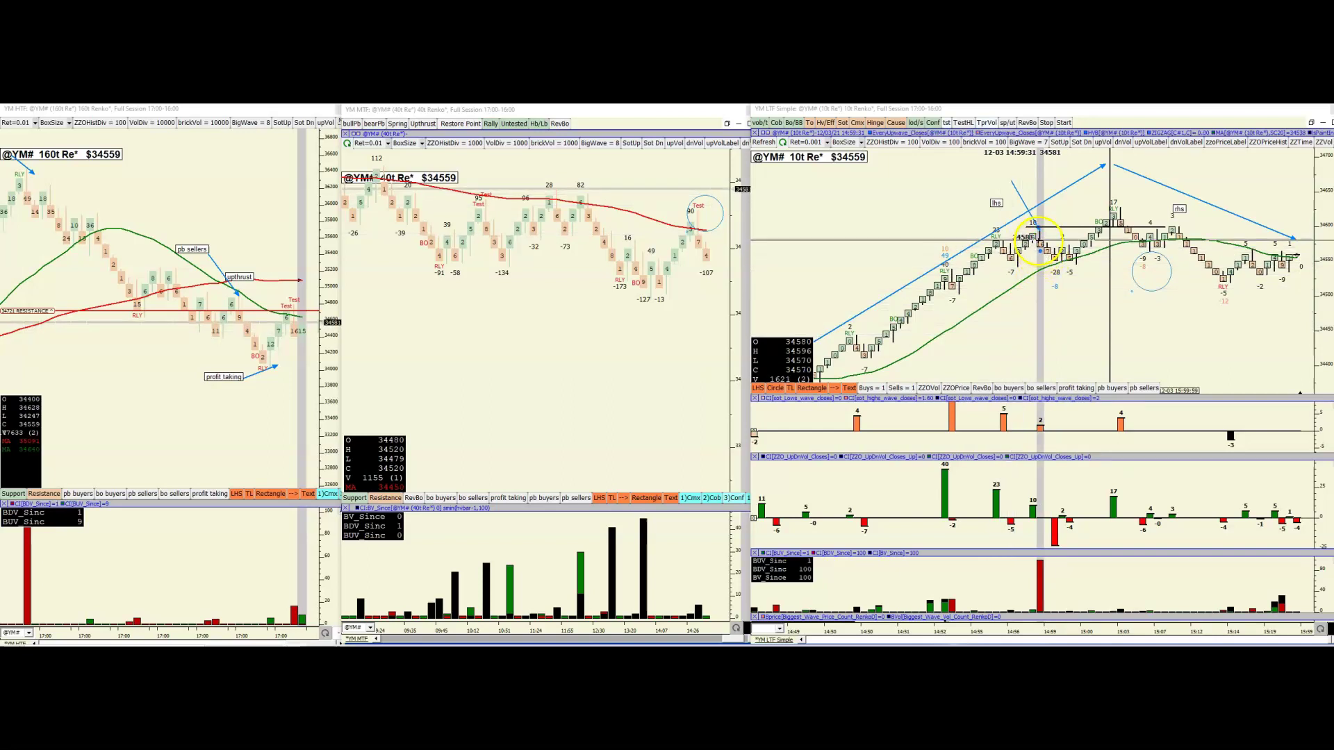
left_click(1111, 213)
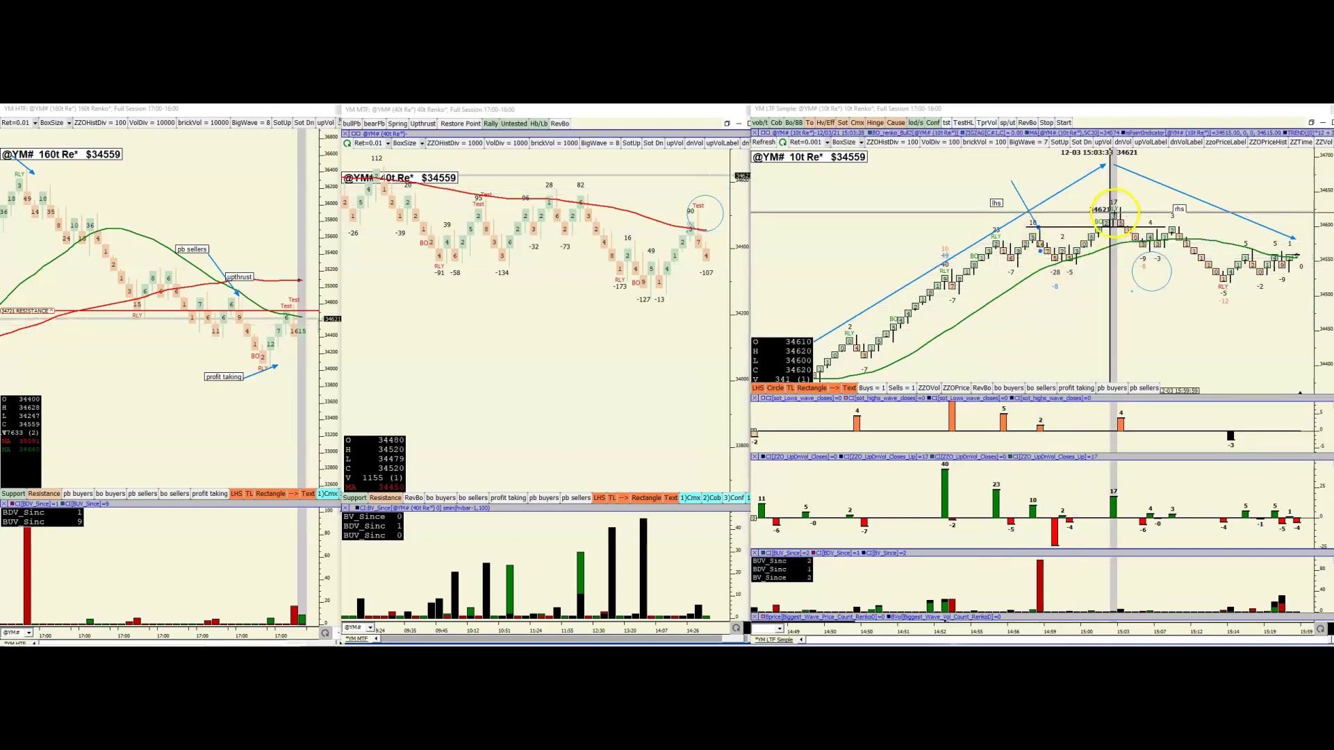
left_click(1146, 271)
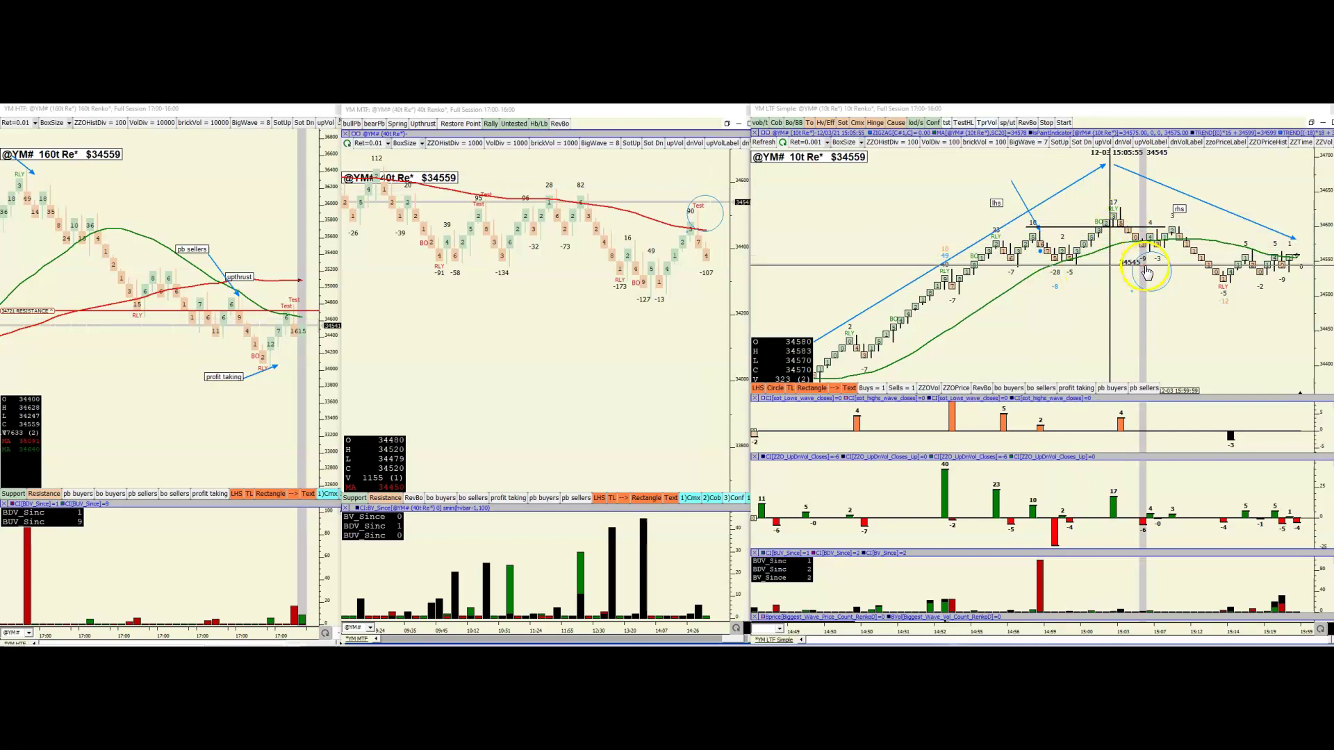
left_click(1114, 210)
left_click(1144, 268)
left_click(1114, 209)
left_click(1143, 266)
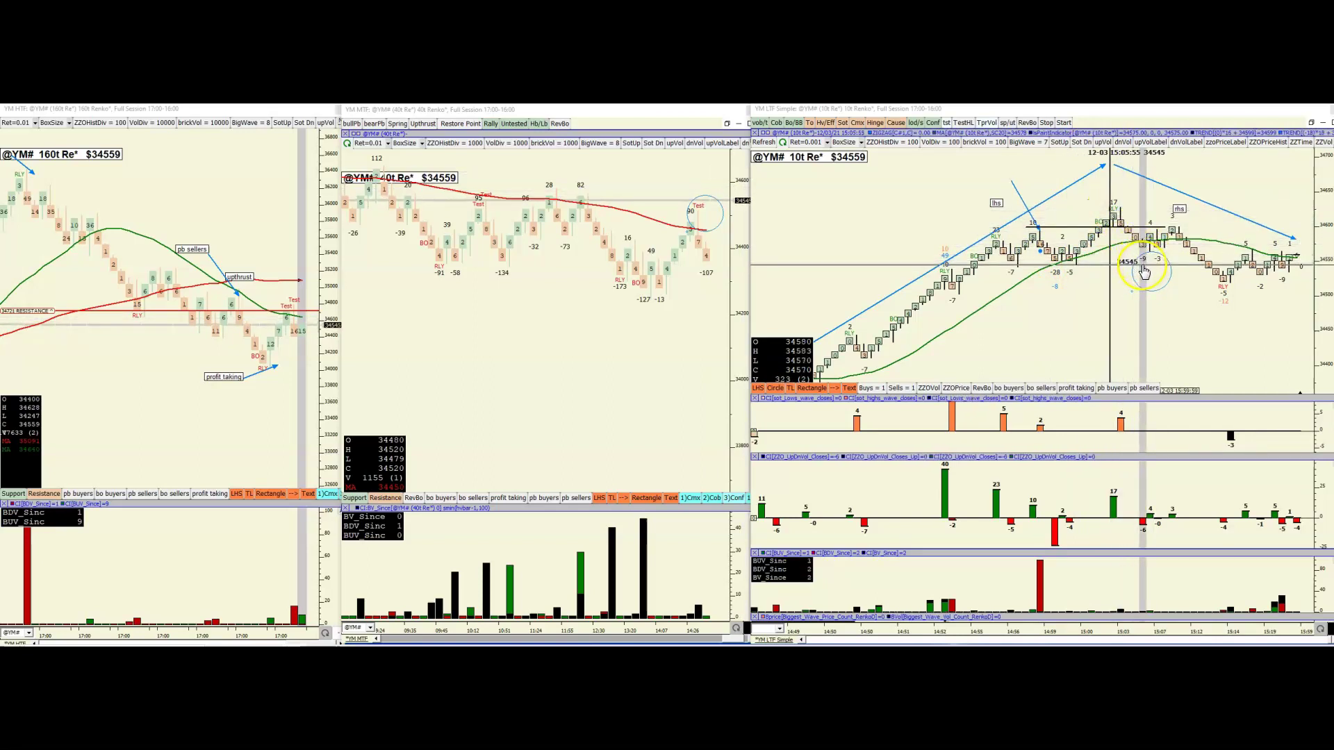
left_click(1112, 215)
left_click(1139, 245)
left_click(1158, 294)
left_click(1046, 325)
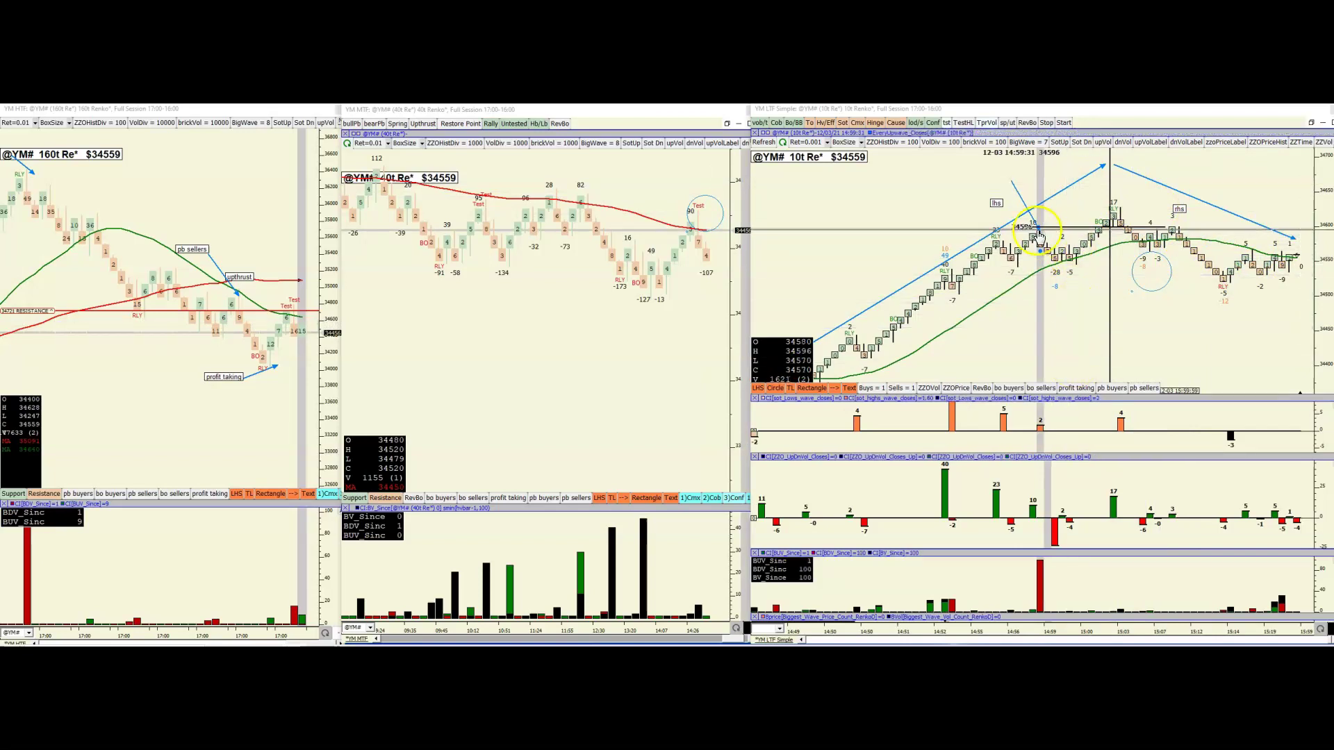
Move the "rhs" text annotation up beside the falling arrow, away from the bricks of the lower high
left_click(1268, 280)
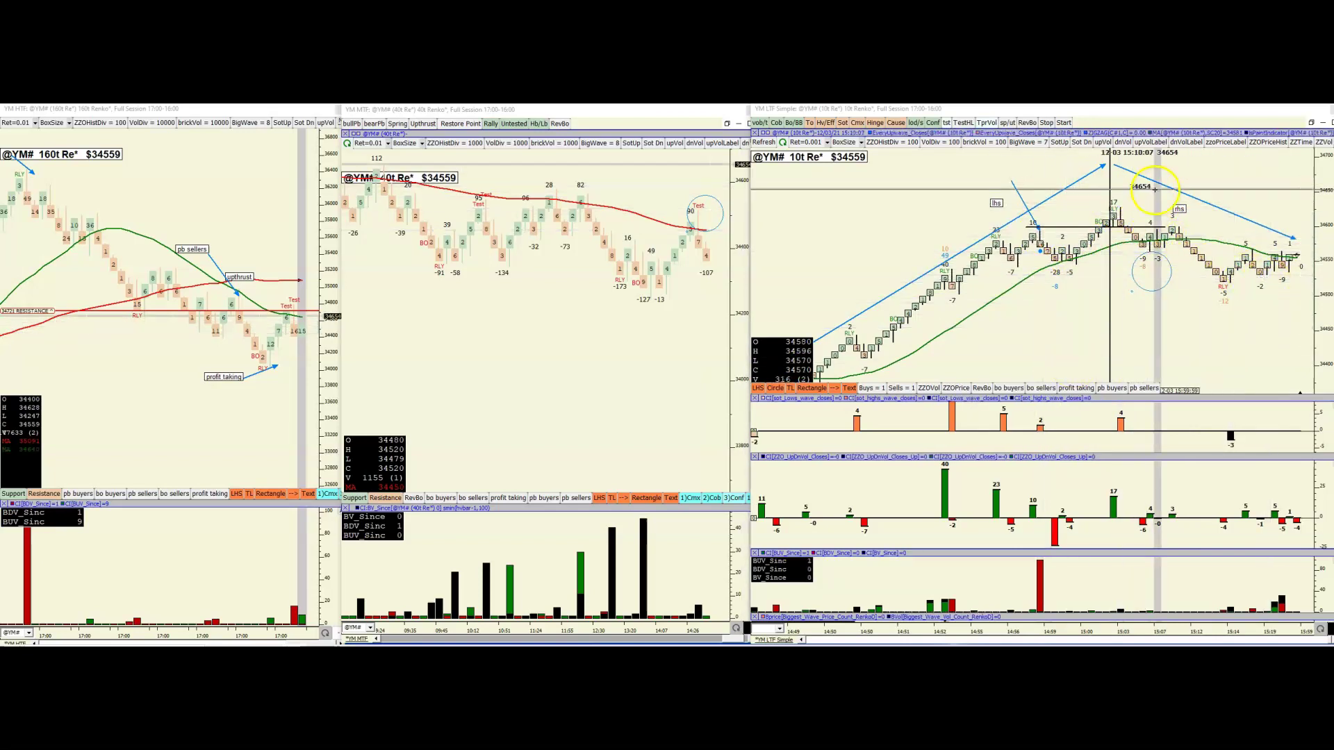
left_click(1181, 214)
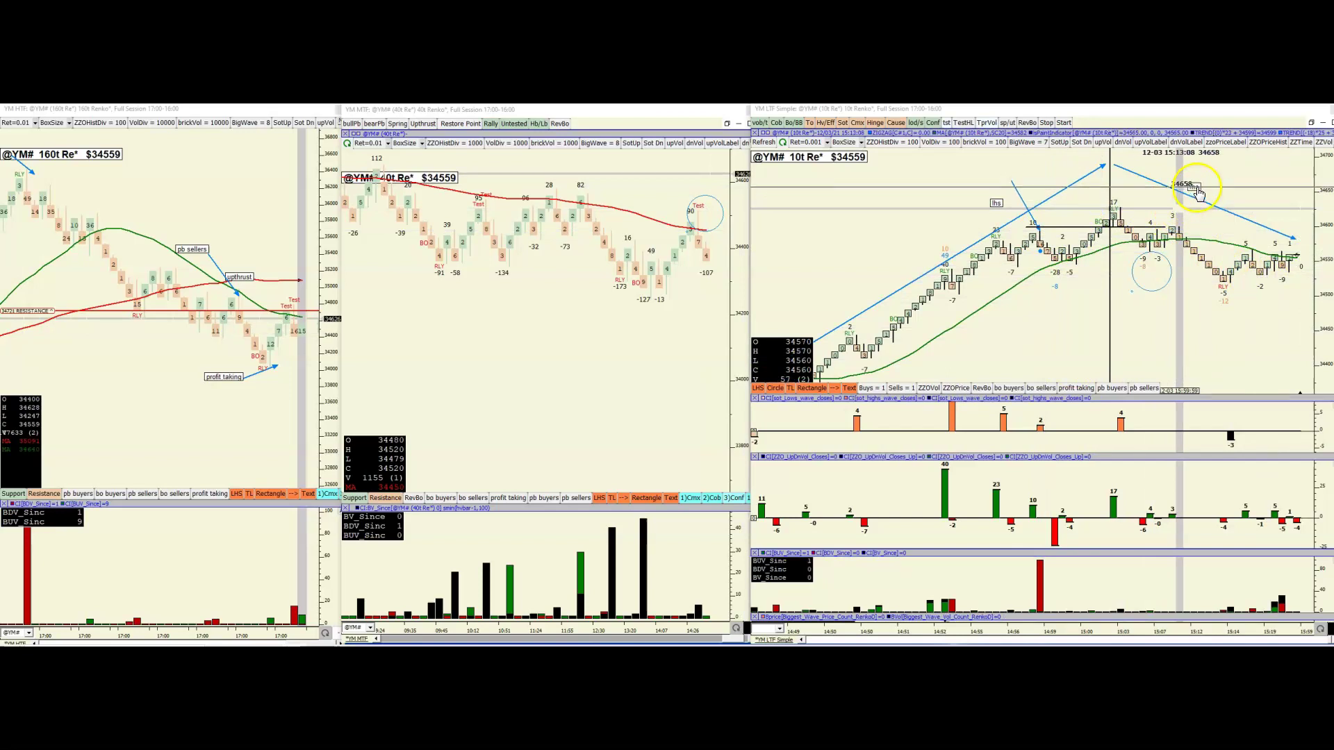
left_click(1070, 388)
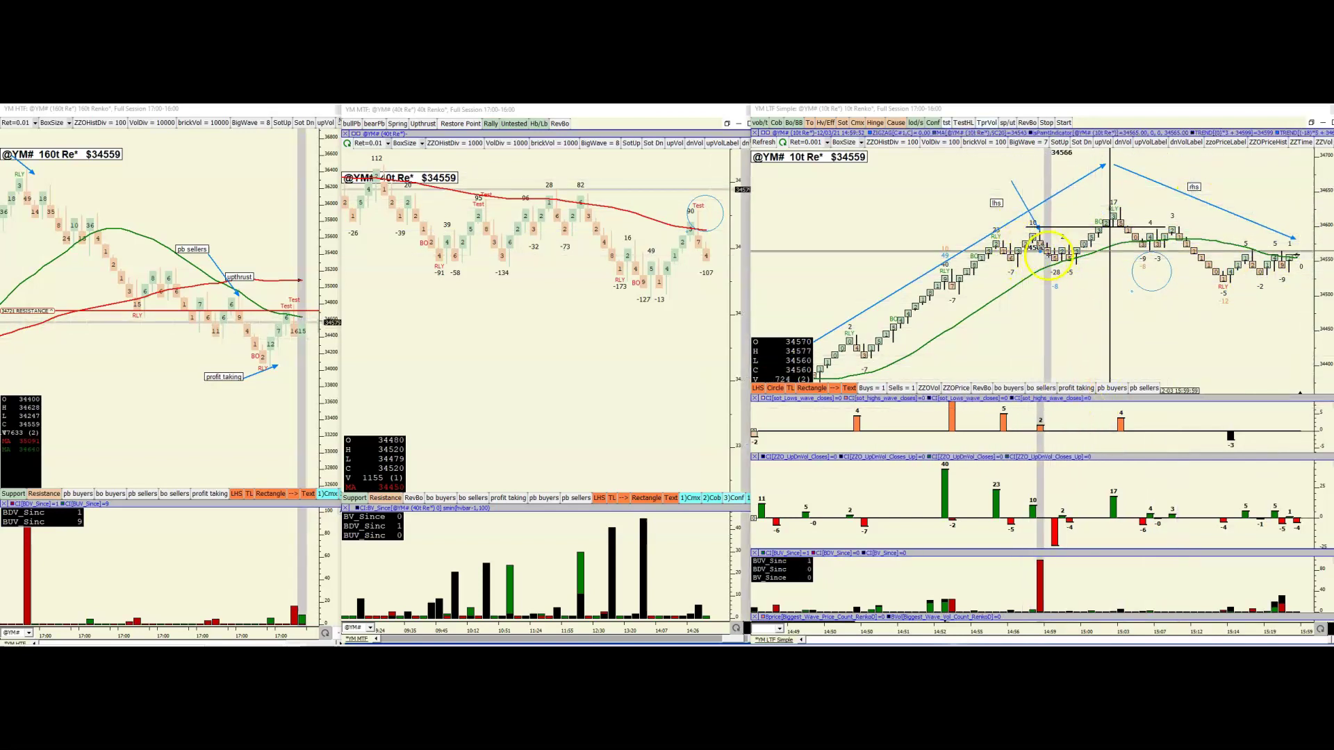
Examine the structure after the highest peak: the lower high, the following swing low and the circled pullback low
left_click(1119, 207)
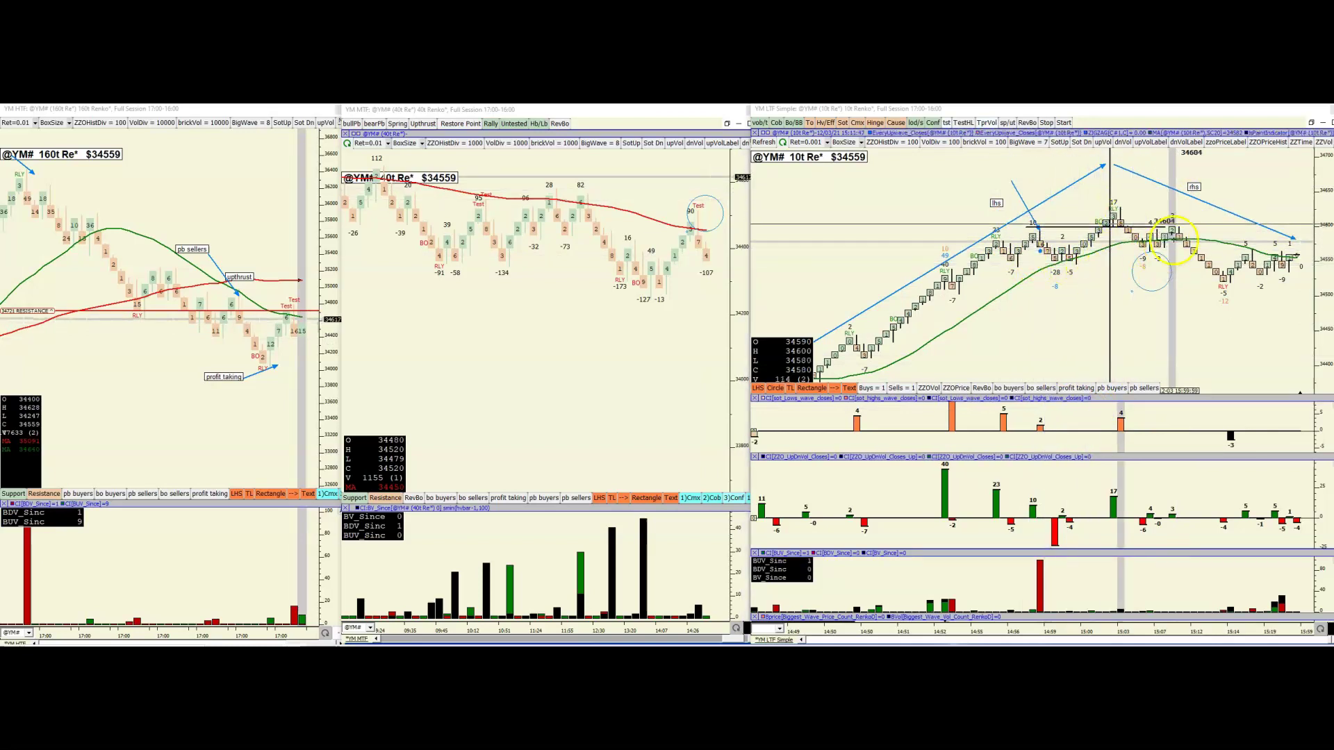
left_click(1231, 281)
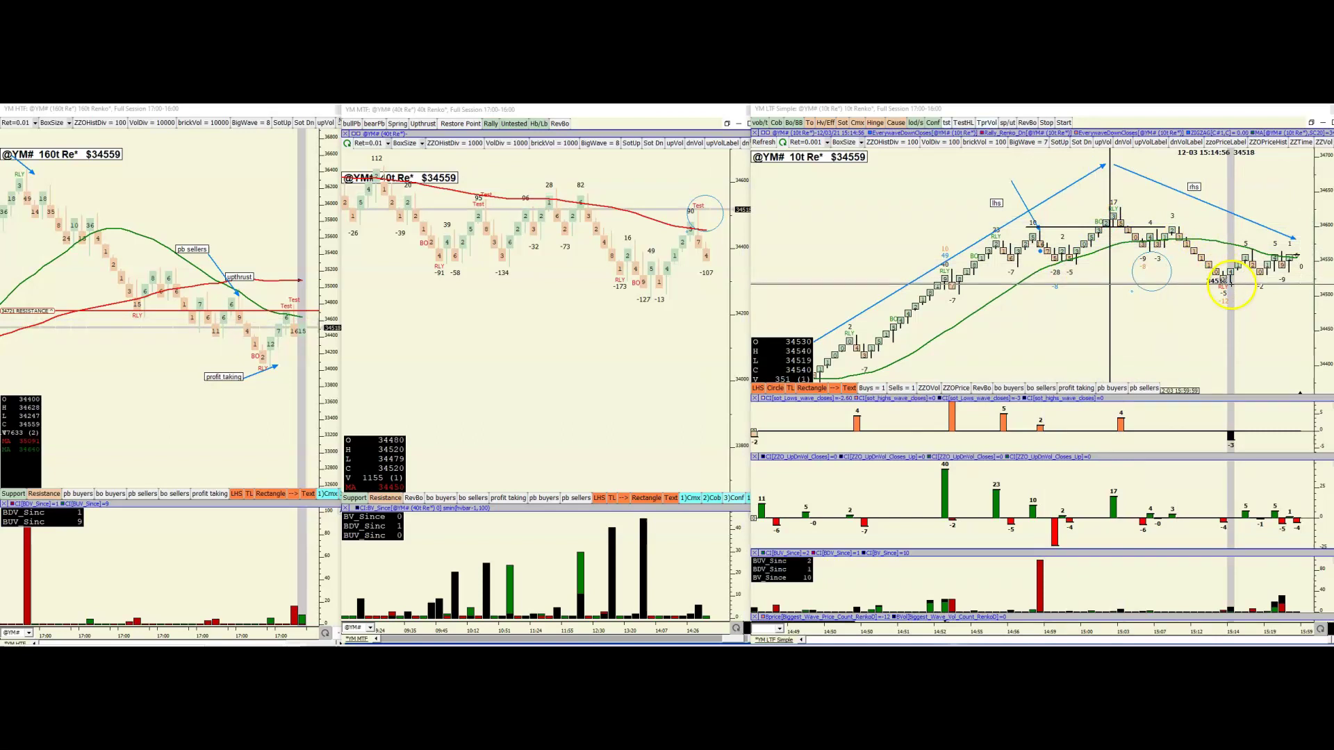
left_click(1144, 273)
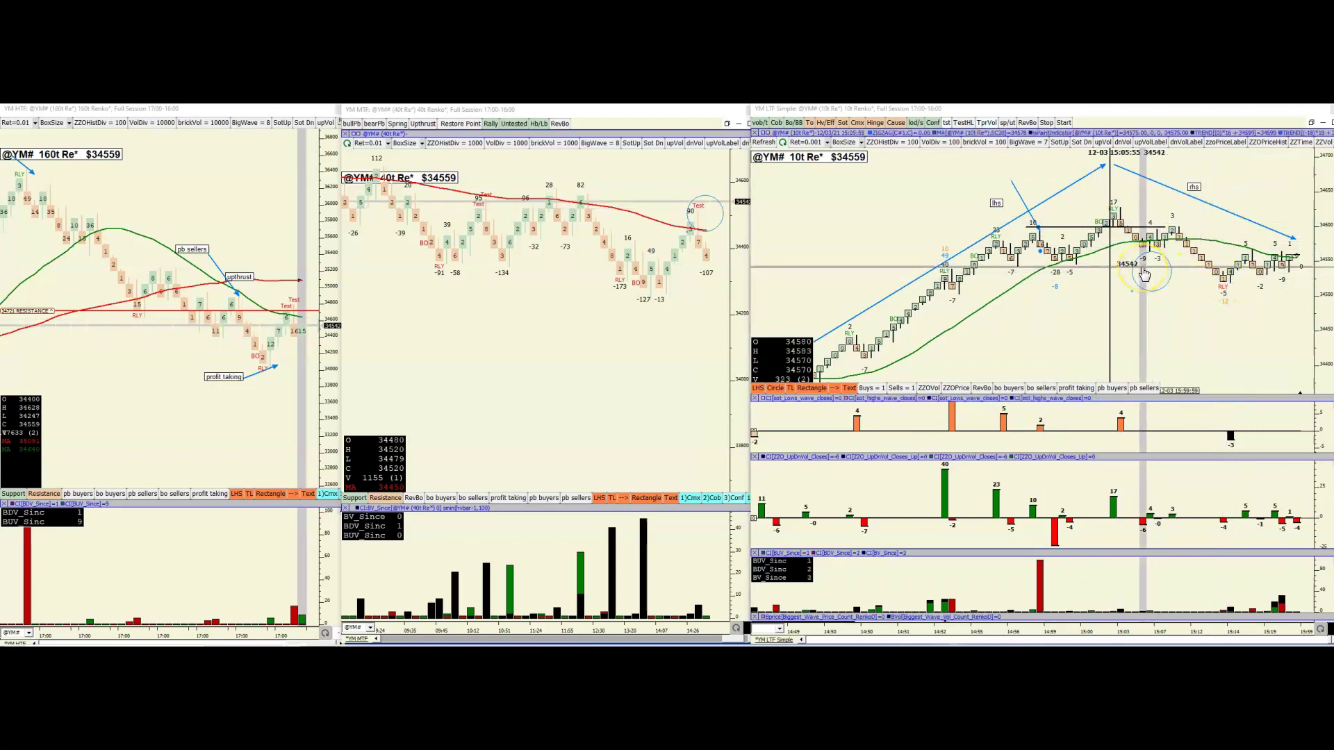
left_click(1148, 272)
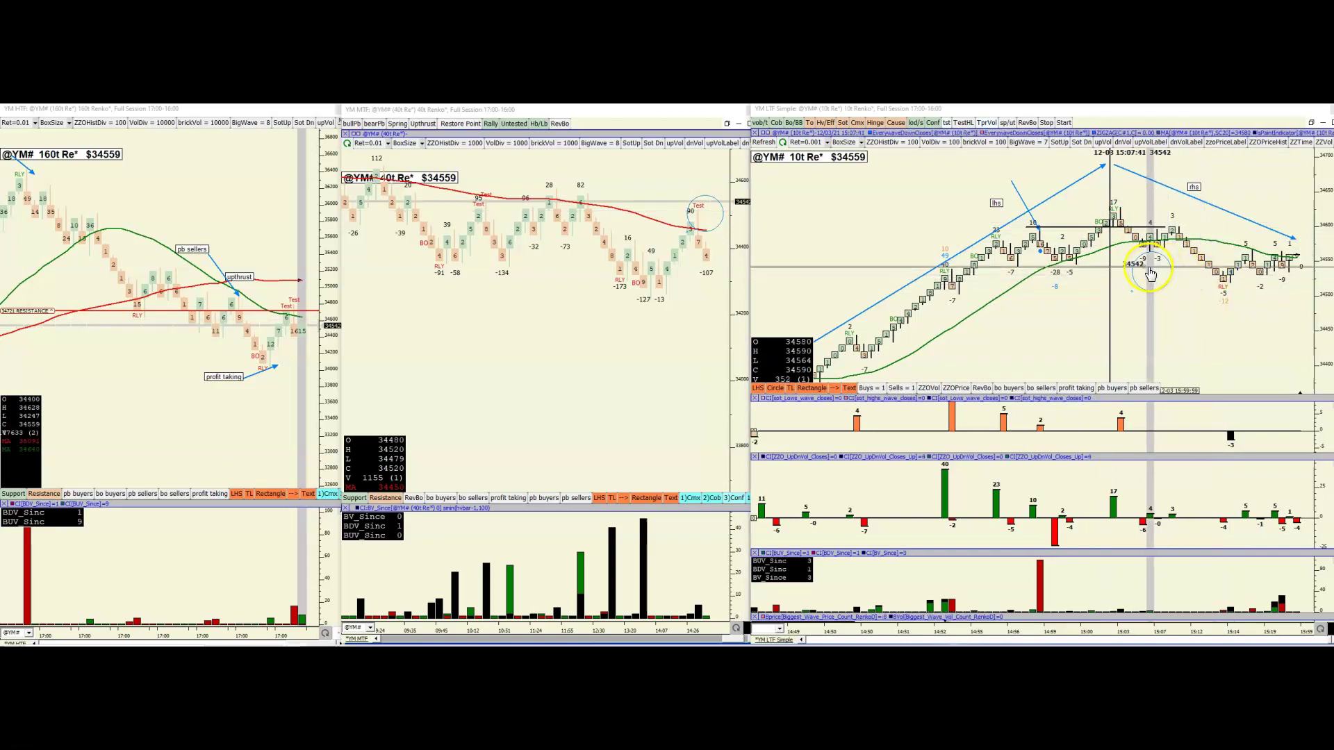
left_click(1215, 277)
Place vertical separator lines through the earlier 14:34 swing high and through the swing low preceding that rally on the 10t chart
left_click(1011, 400)
scroll(990, 356, "up", 8)
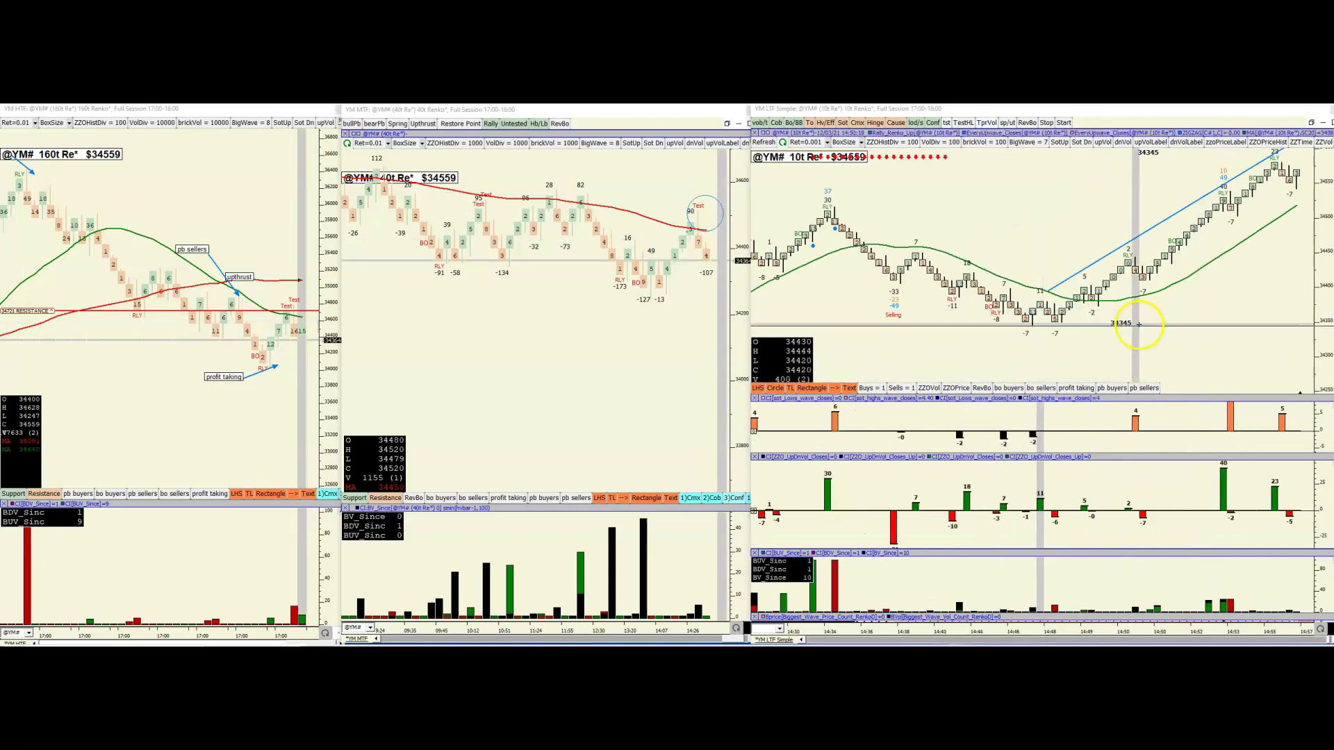
scroll(1172, 333, "up", 6)
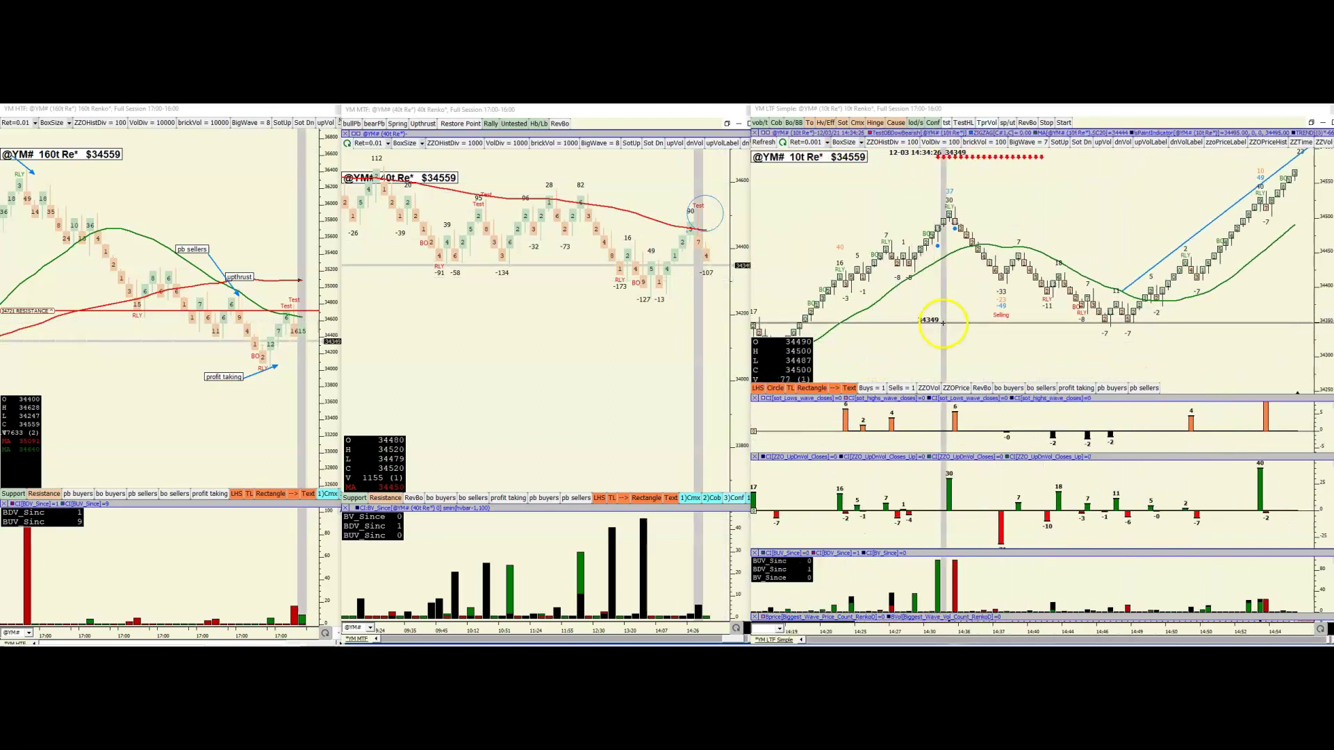
scroll(1027, 337, "up", 2)
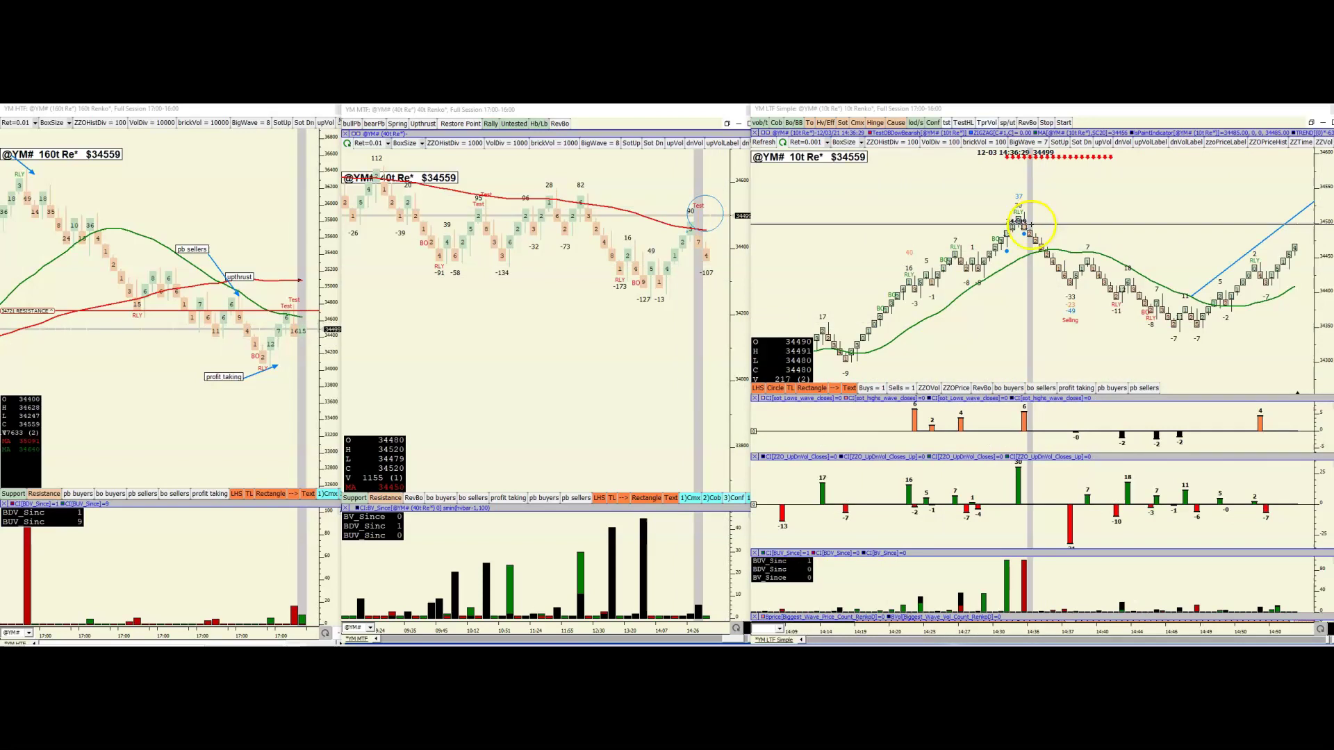
left_click(793, 389)
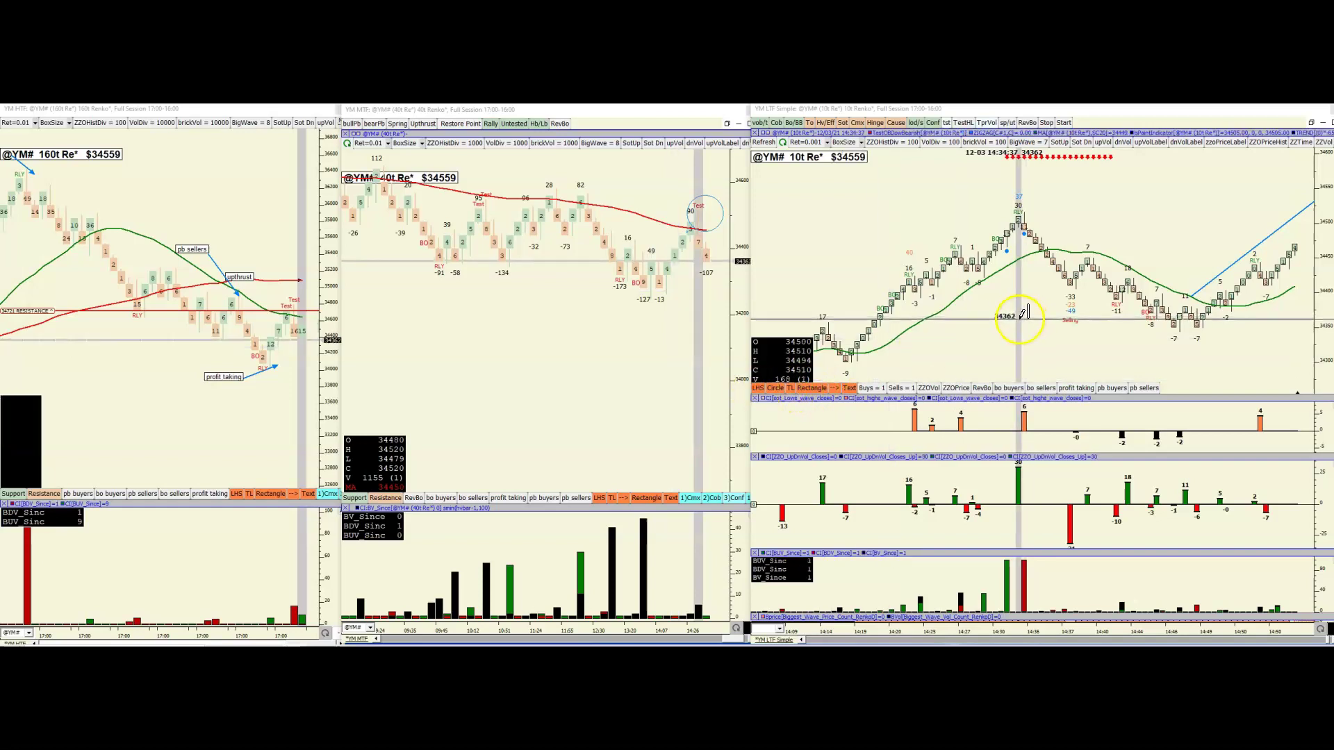
left_click_drag(974, 355, 1042, 345)
scroll(1044, 346, "down", 2)
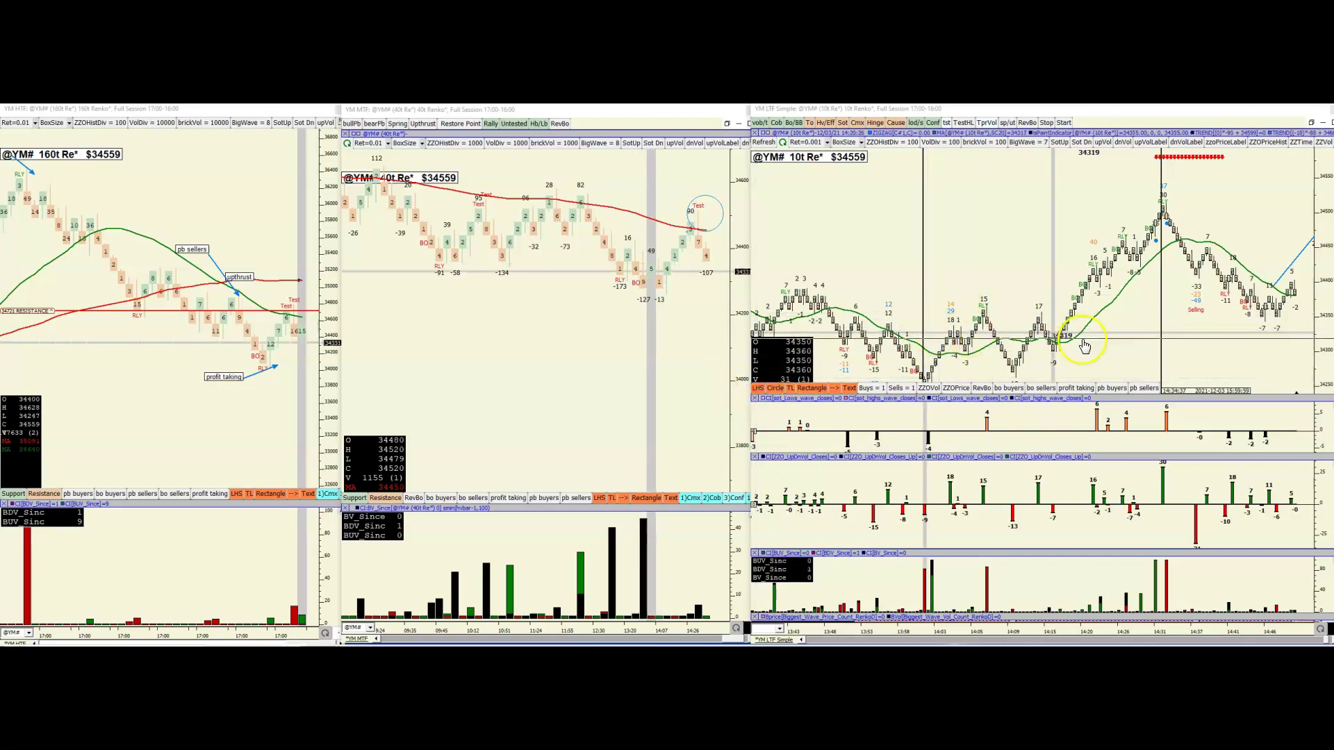
Draw a rising arrow above the earlier rally, from the vertical line at the swing low to the top of the 14:34 peak
scroll(1078, 337, "down", 6)
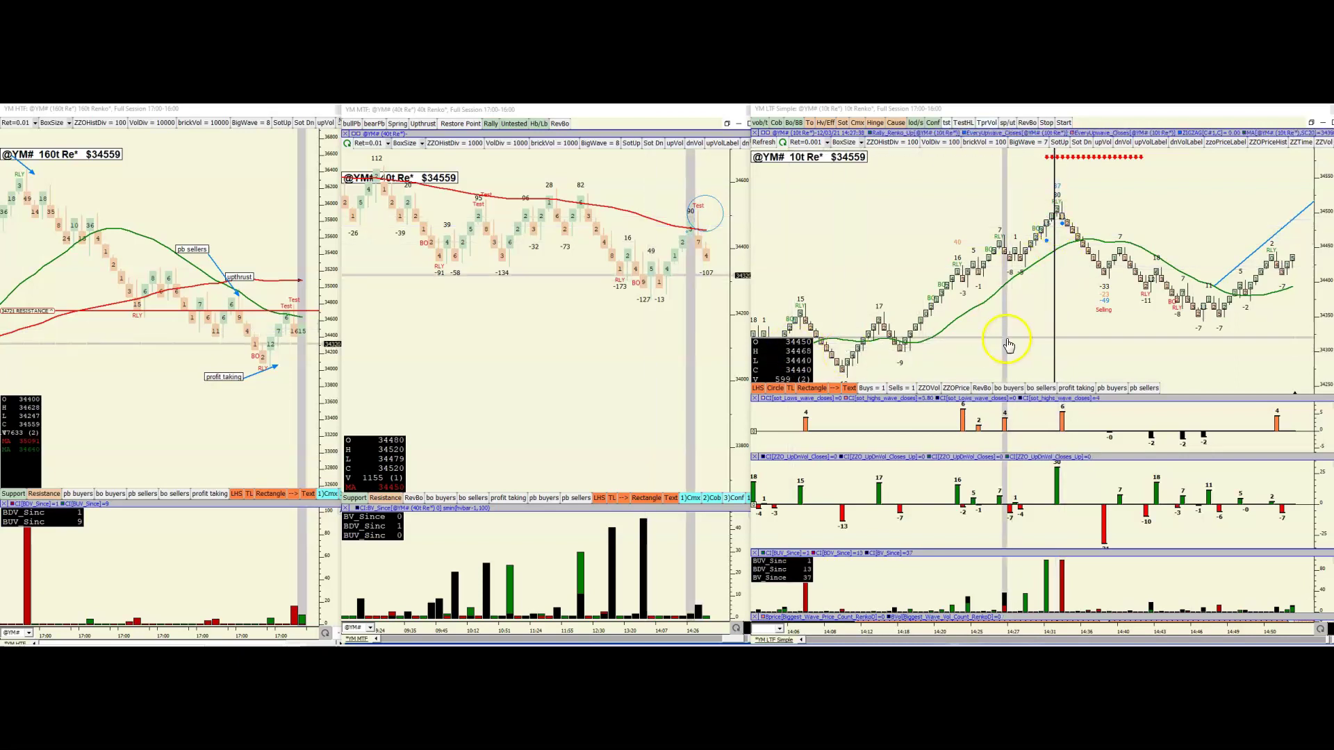
scroll(1008, 342, "up", 2)
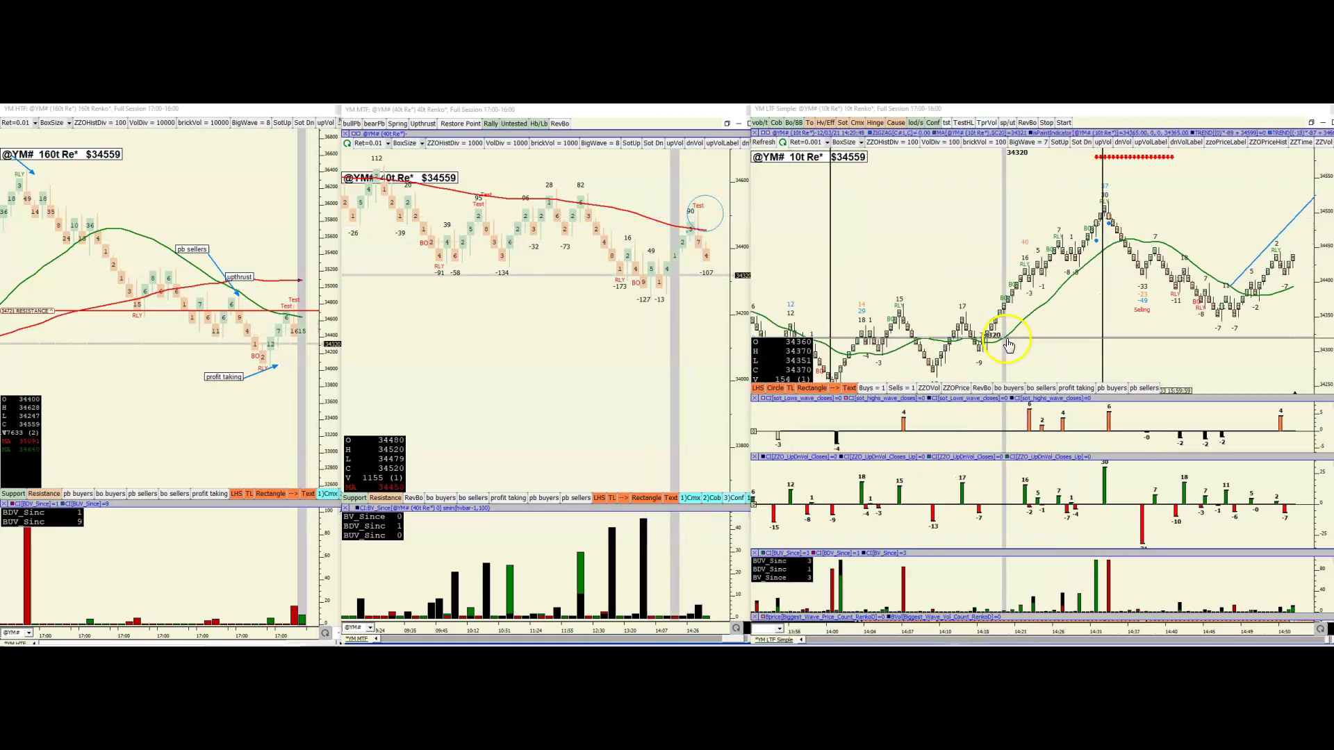
left_click(834, 389)
left_click(828, 344)
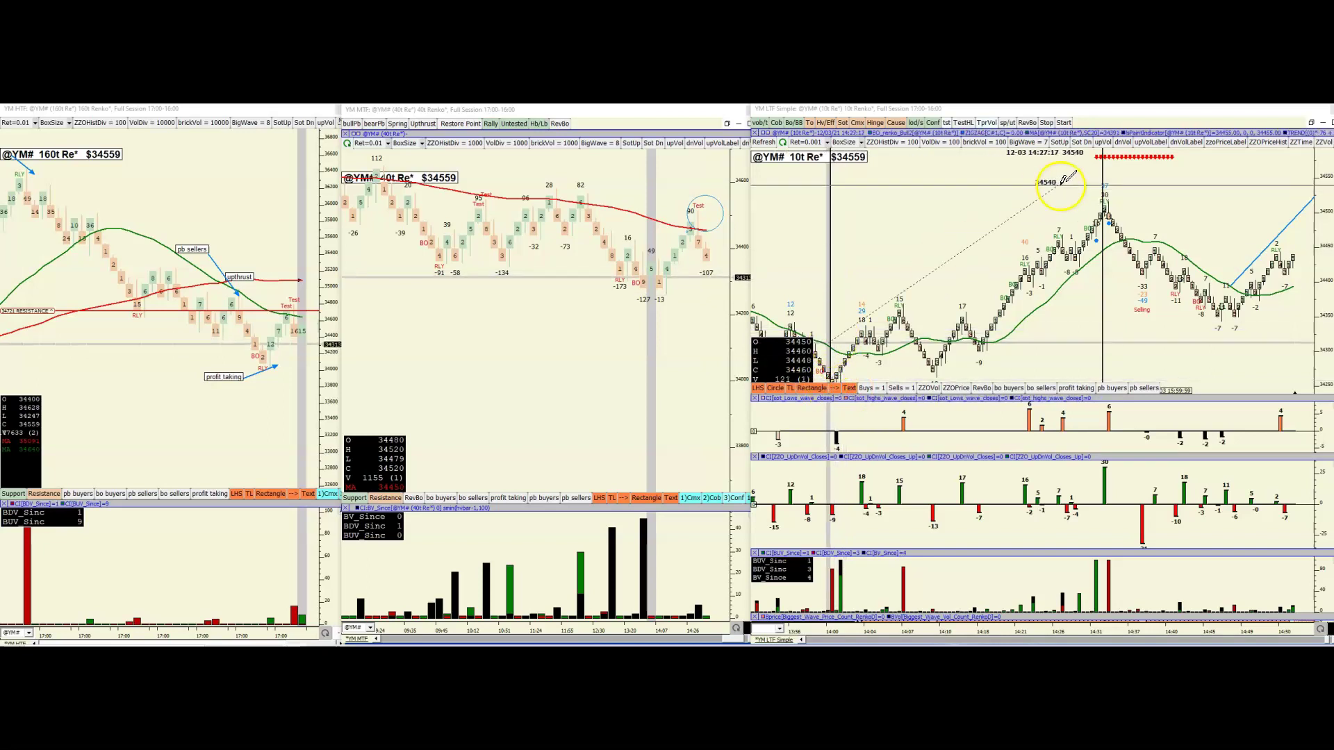
left_click(1101, 172)
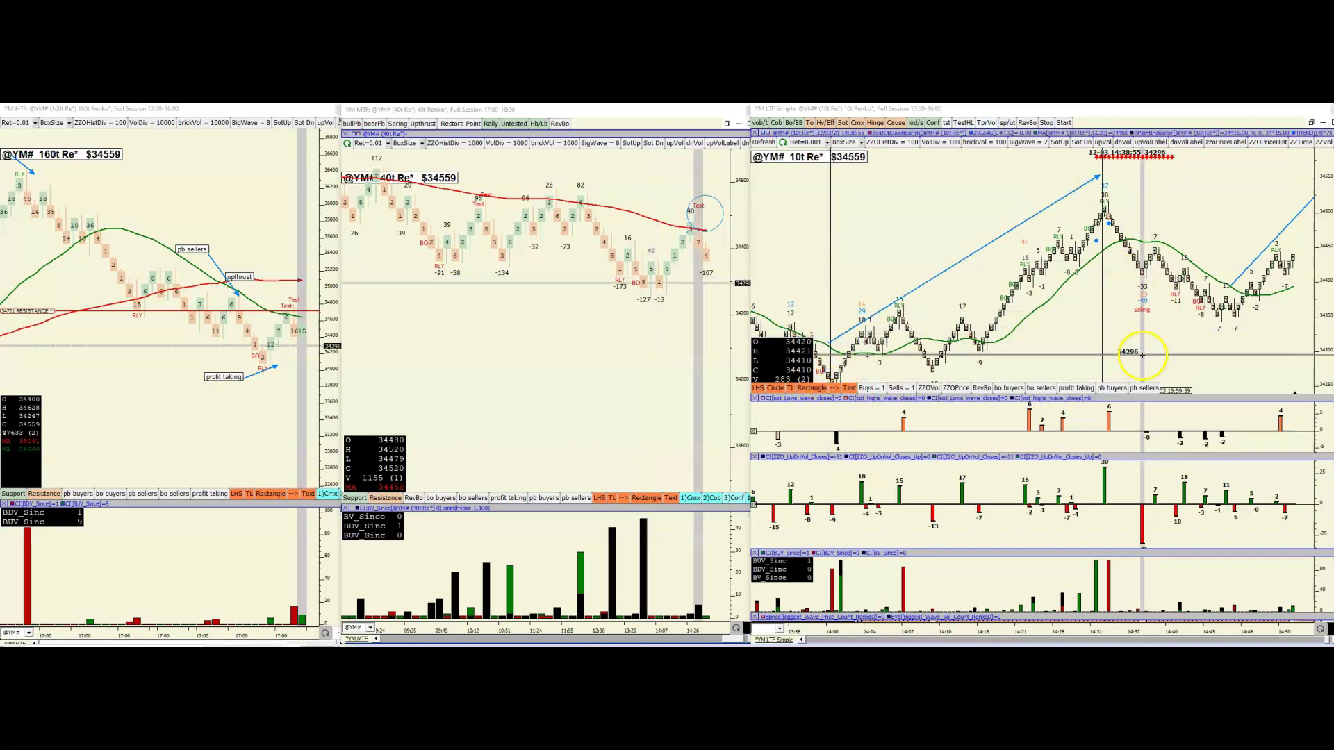
Draw a falling arrow above the decline from the 14:34 peak down to the start of the next rally
scroll(1140, 351, "down", 1)
left_click(811, 389)
left_click(848, 389)
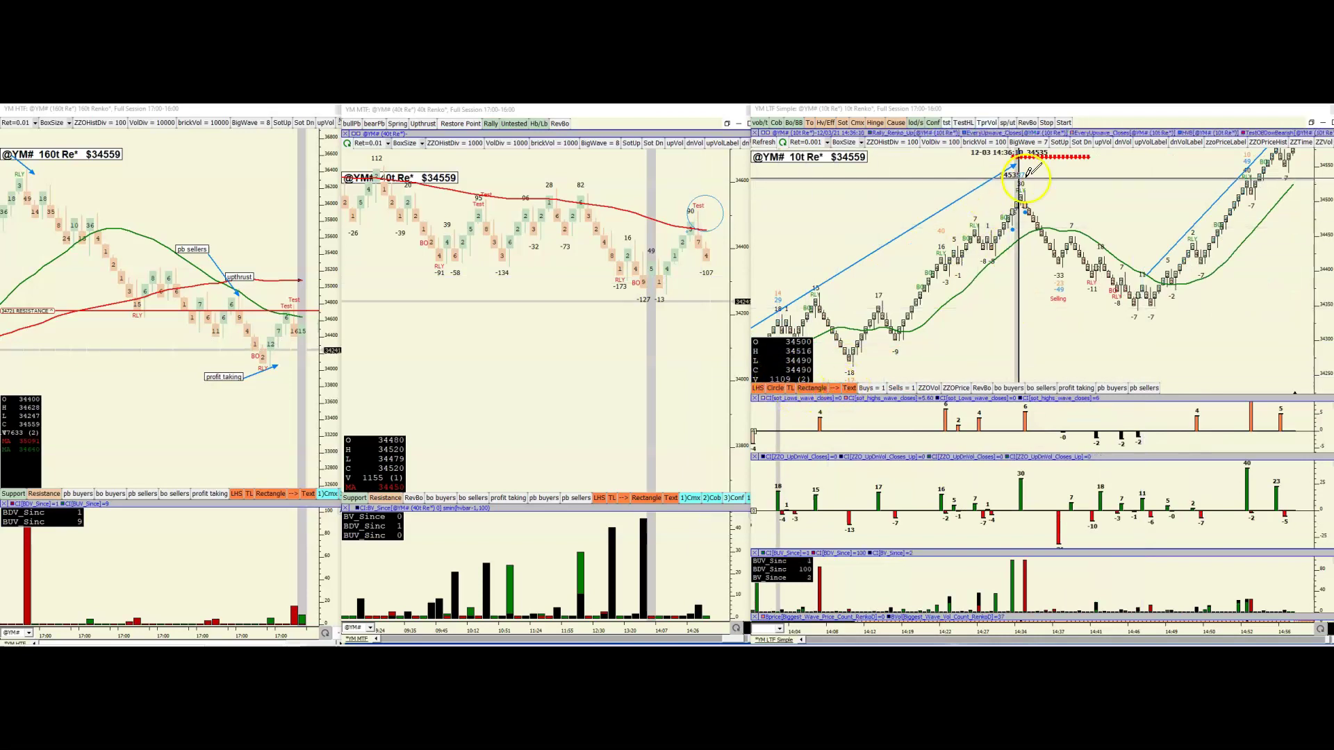
left_click(1153, 266)
Add the text annotation "lhs" to the left of the 14:34 peak's vertical line, above the earlier rally
scroll(1065, 339, "up", 1)
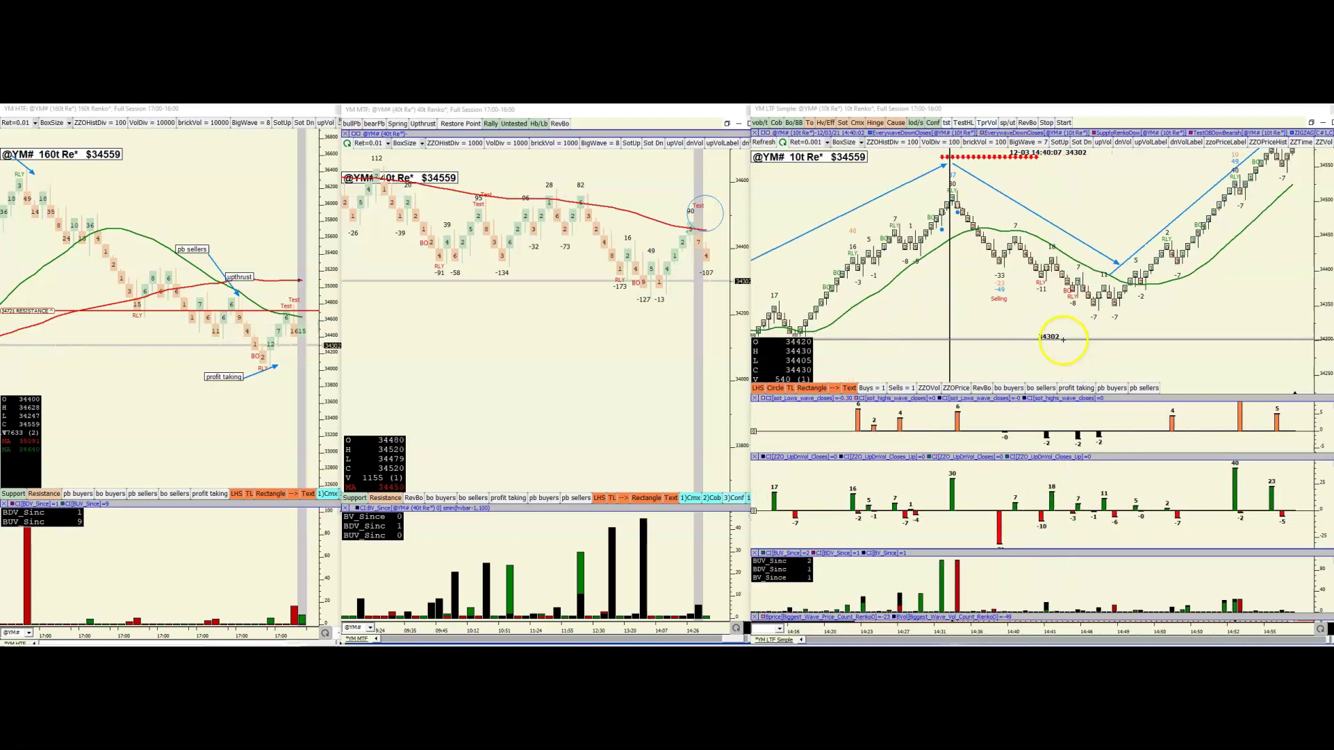
scroll(1027, 340, "up", 2)
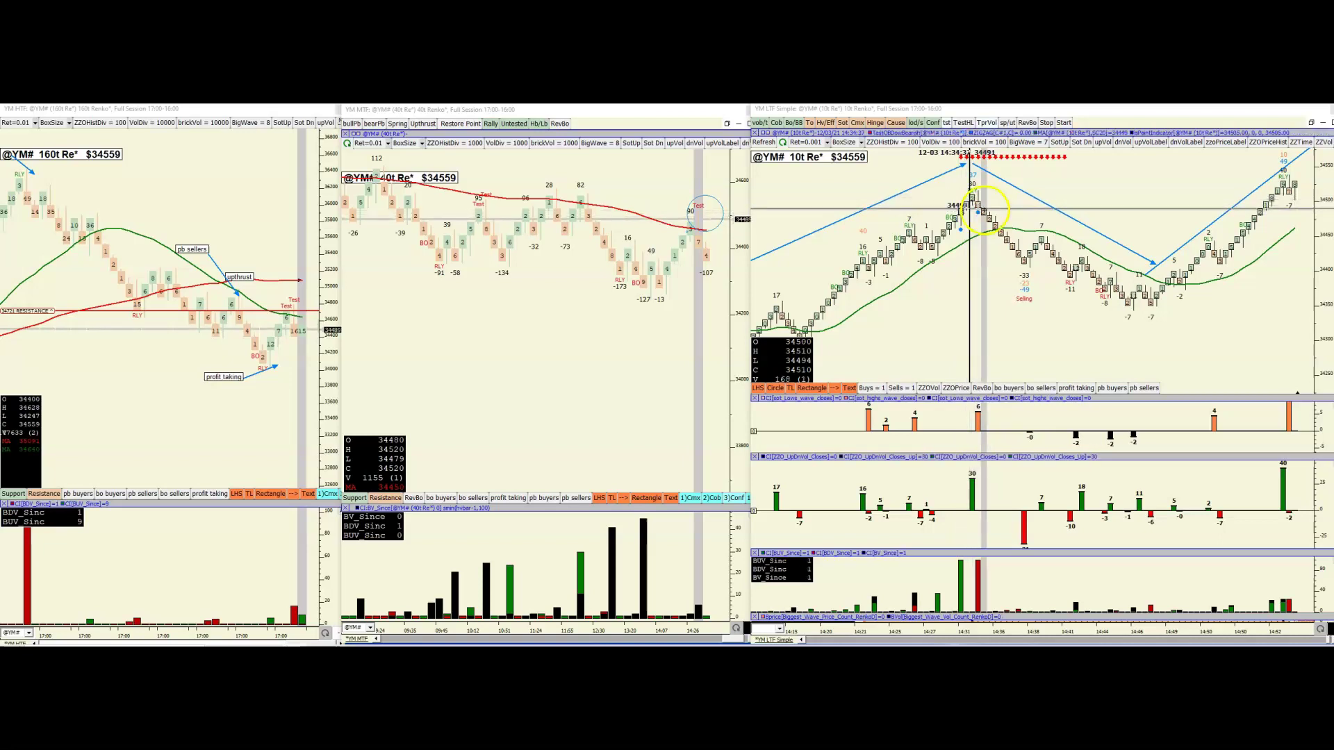
left_click(789, 389)
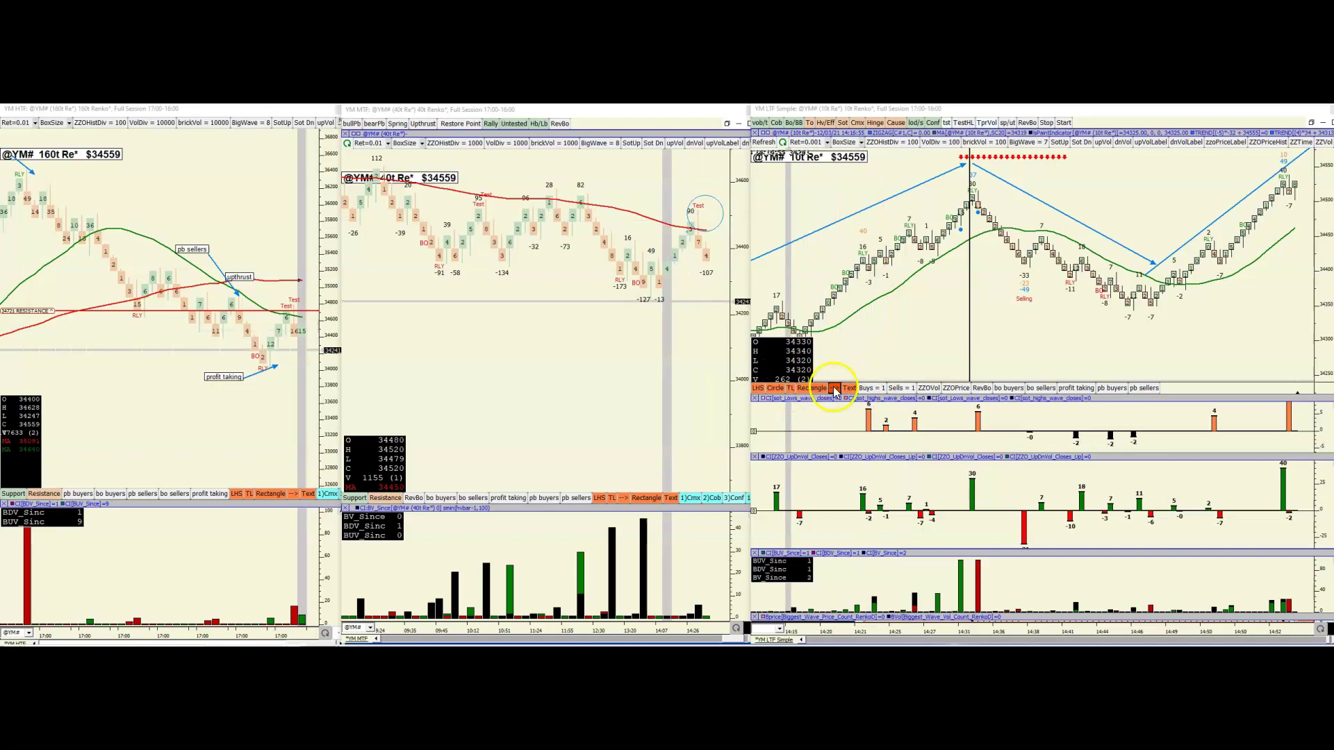
left_click(771, 209)
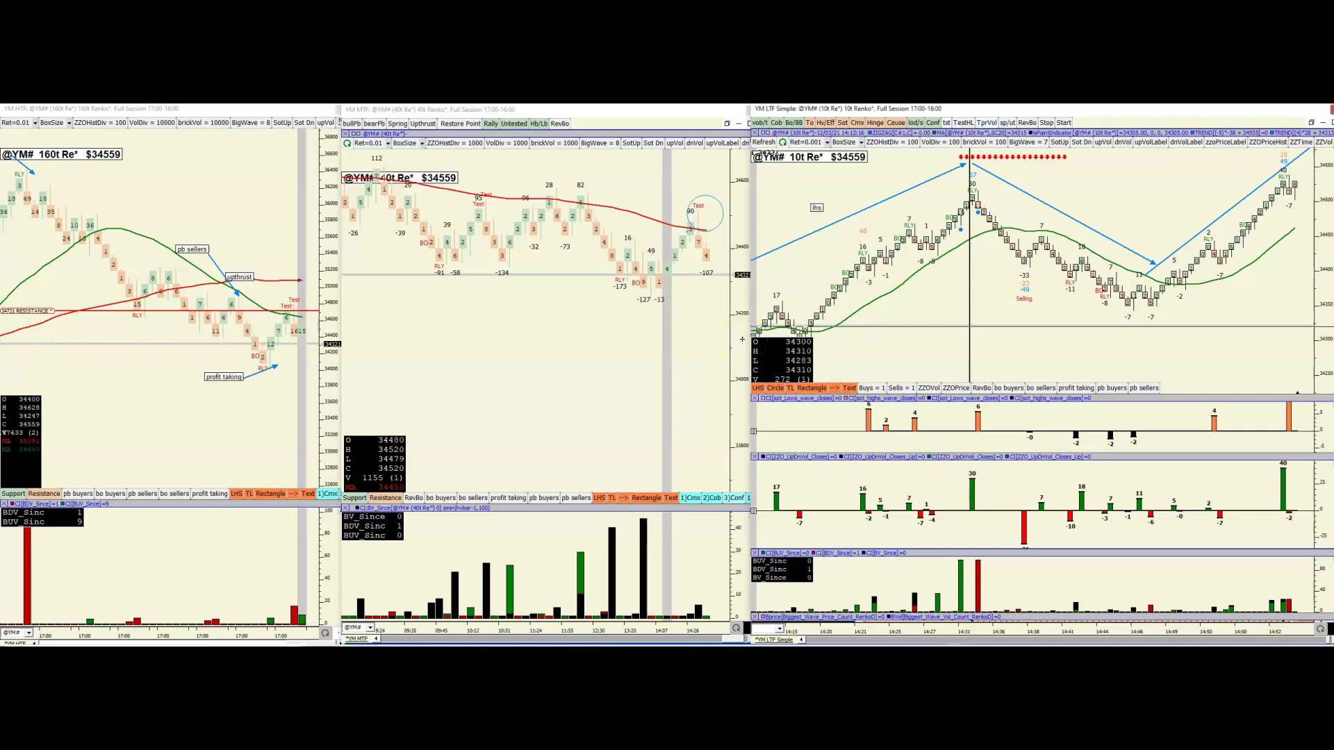
Add the text annotation "lhs" to the right of the 14:34 peak's vertical line, above the decline
left_click(792, 389)
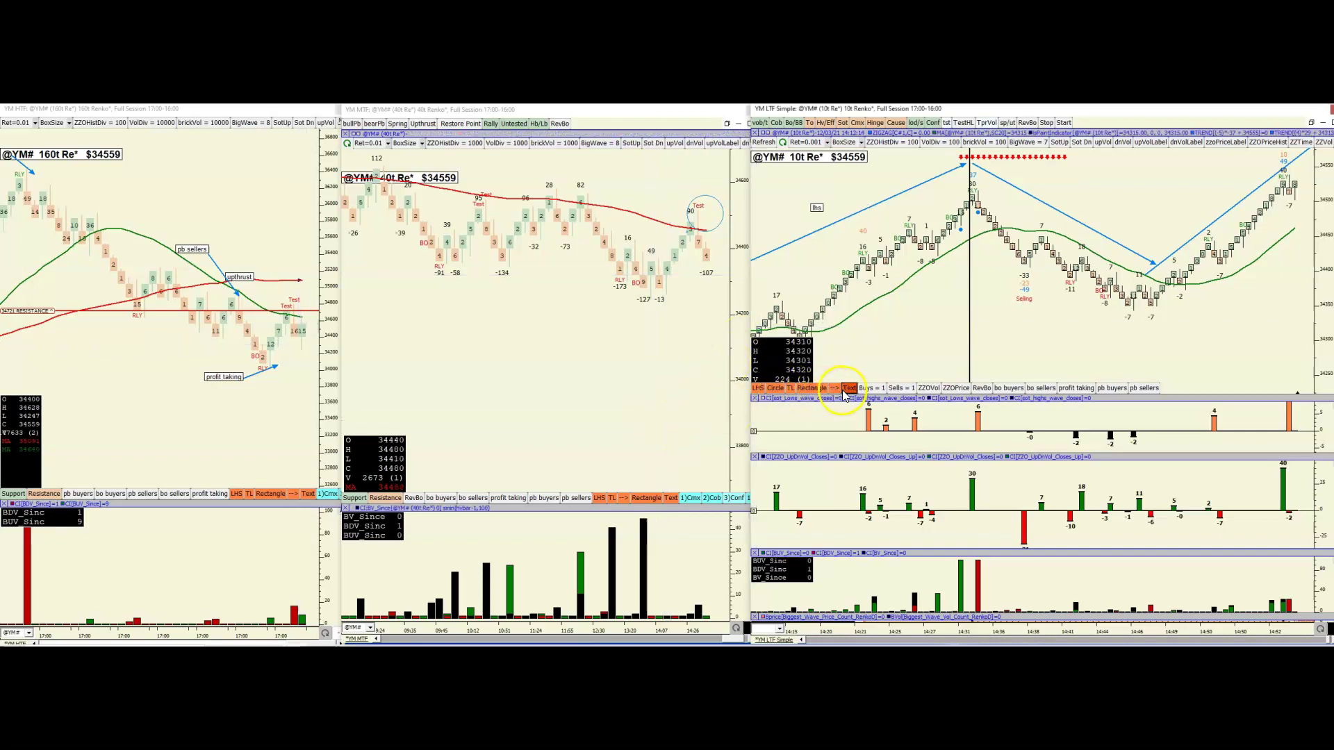
left_click(1034, 198)
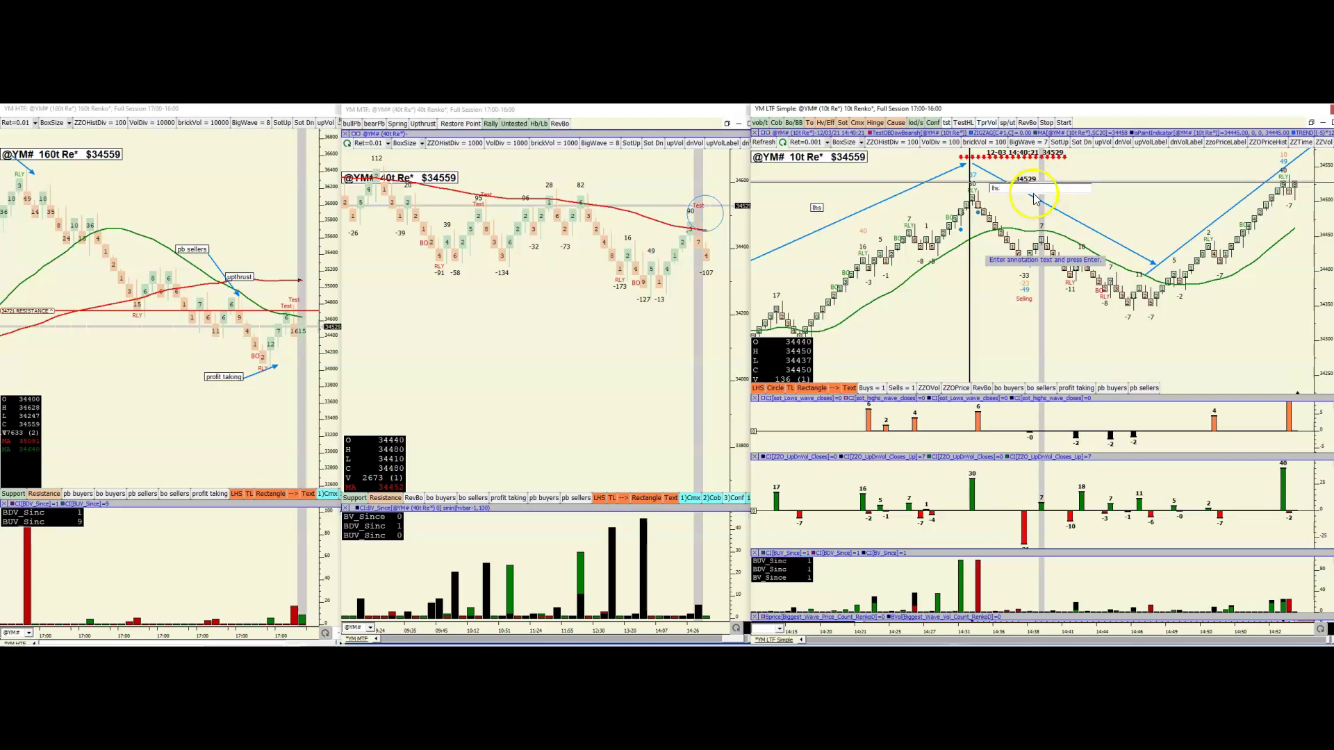
type("lhs")
key("Return")
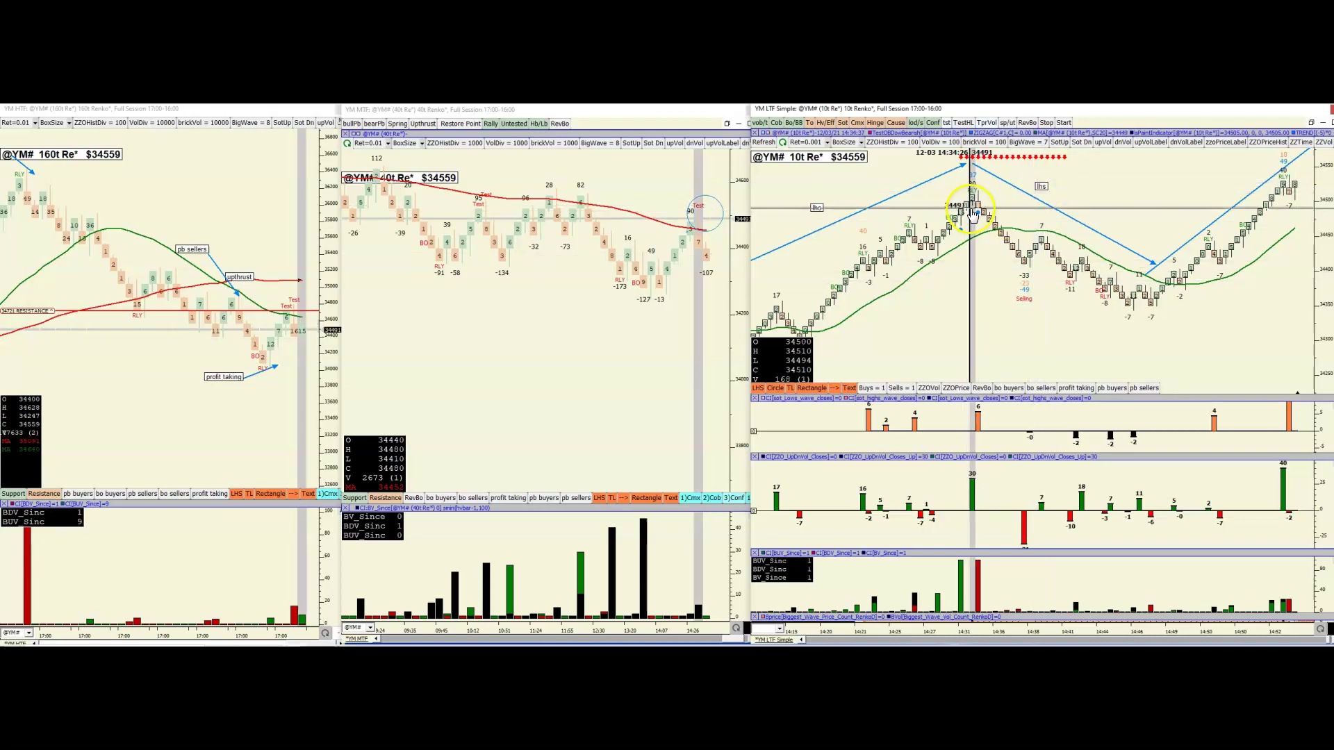
Adjust the end of the falling arrow to the start of the next rally and place a vertical separator line there
key("Up")
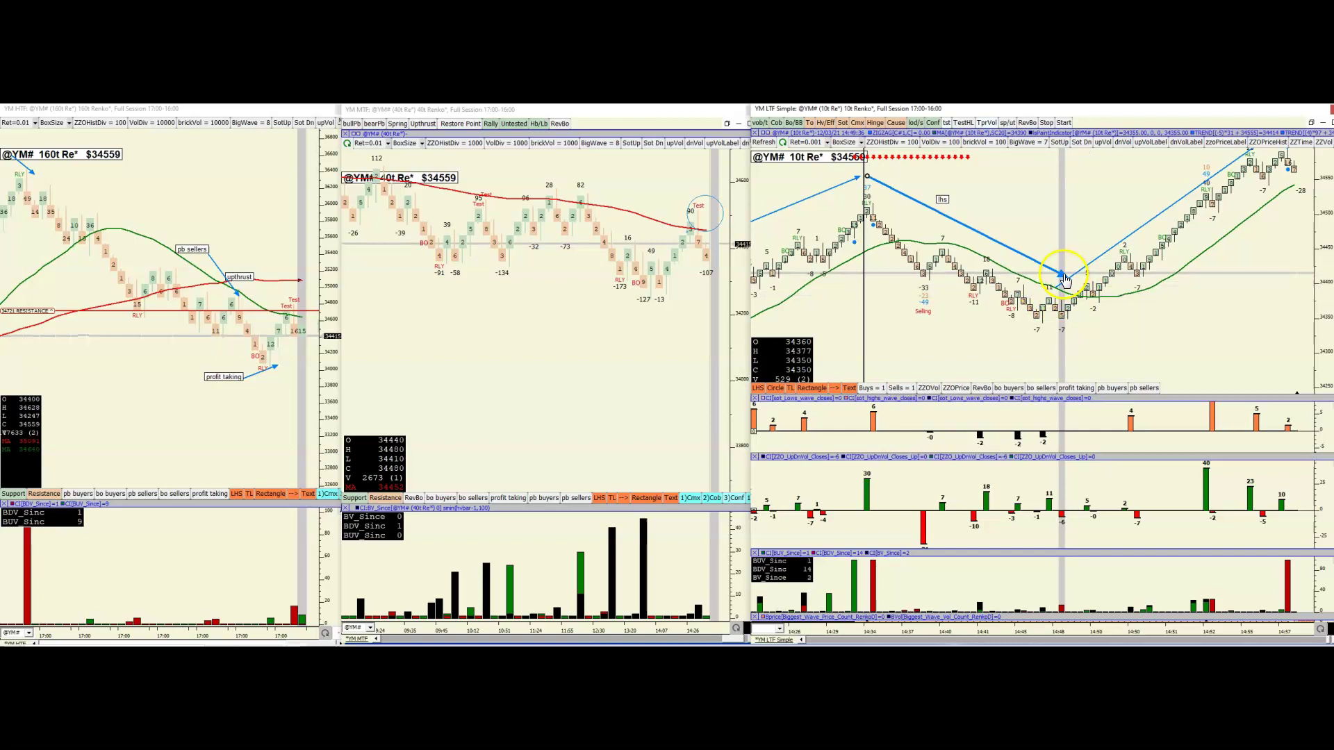
left_click_drag(1057, 285, 1054, 283)
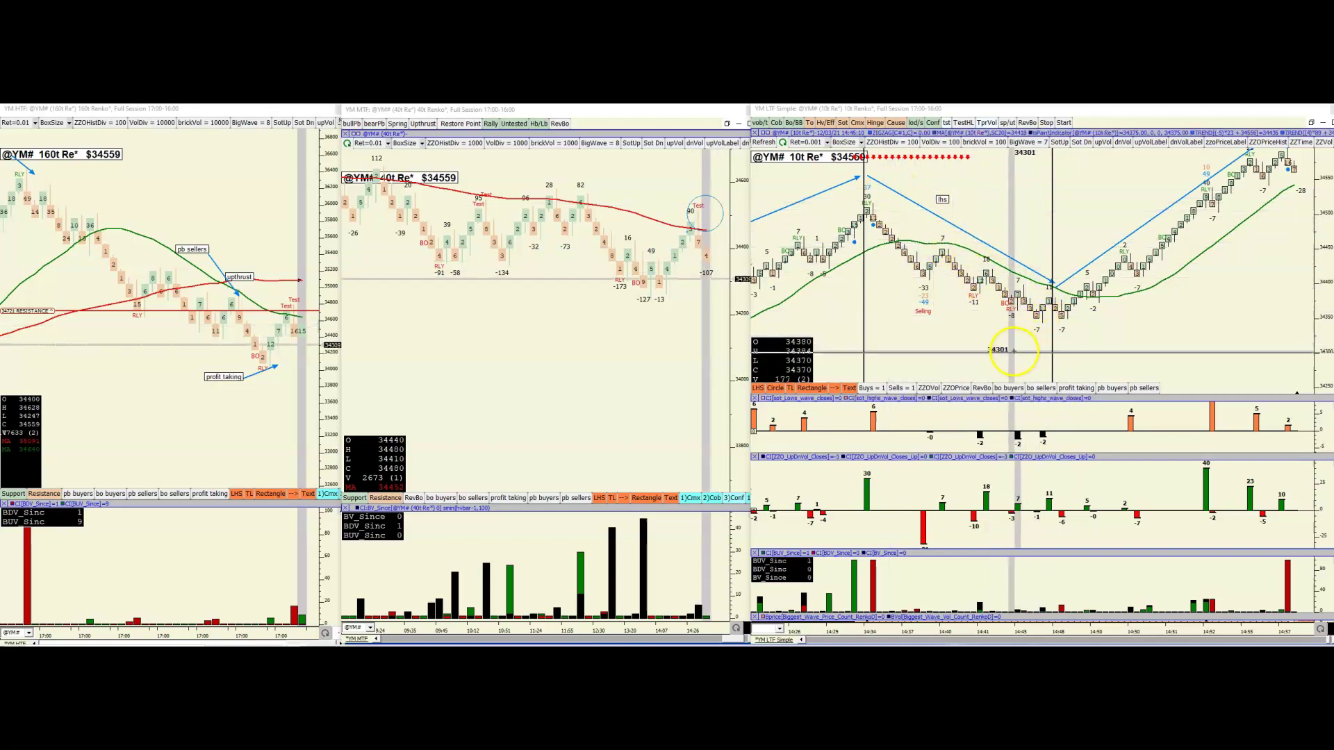
Draw an arrow from below up to the second 14:48 swing low and label its tail "vob/t"
scroll(1012, 317, "up", 2)
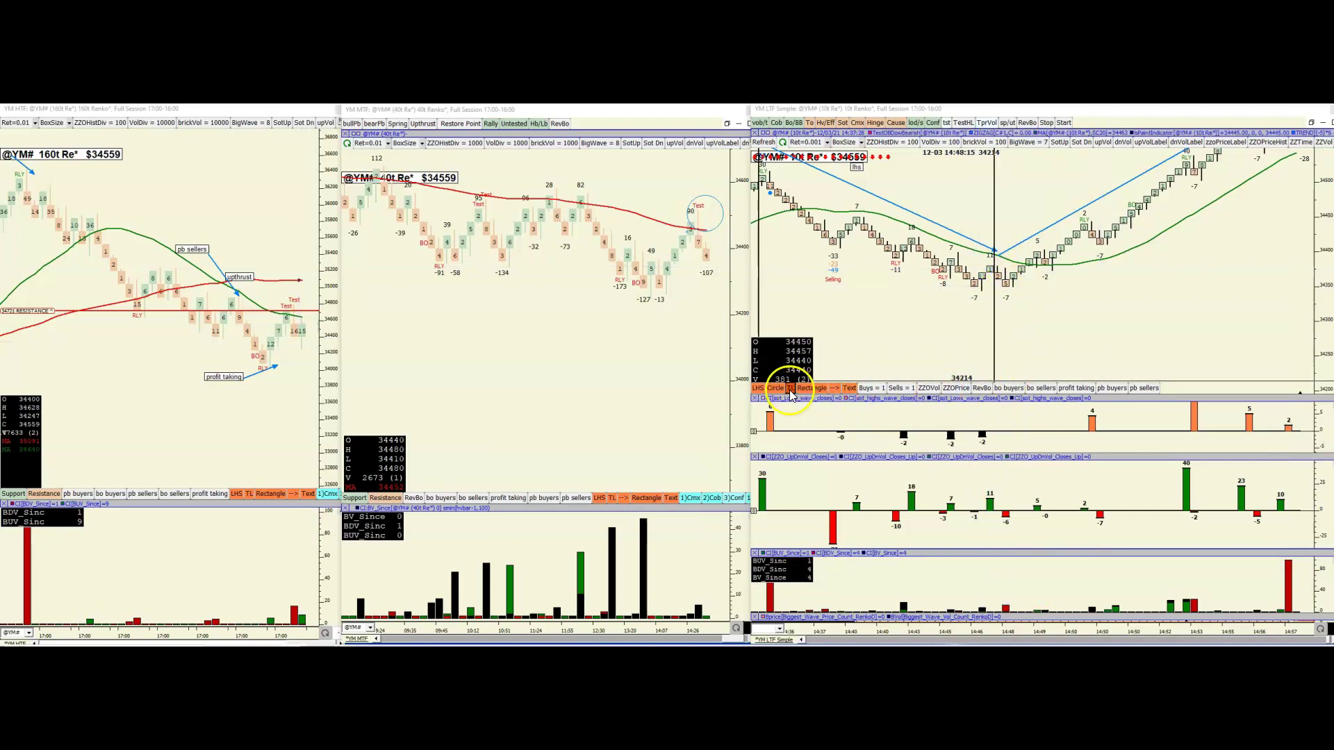
left_click(832, 392)
left_click(970, 327)
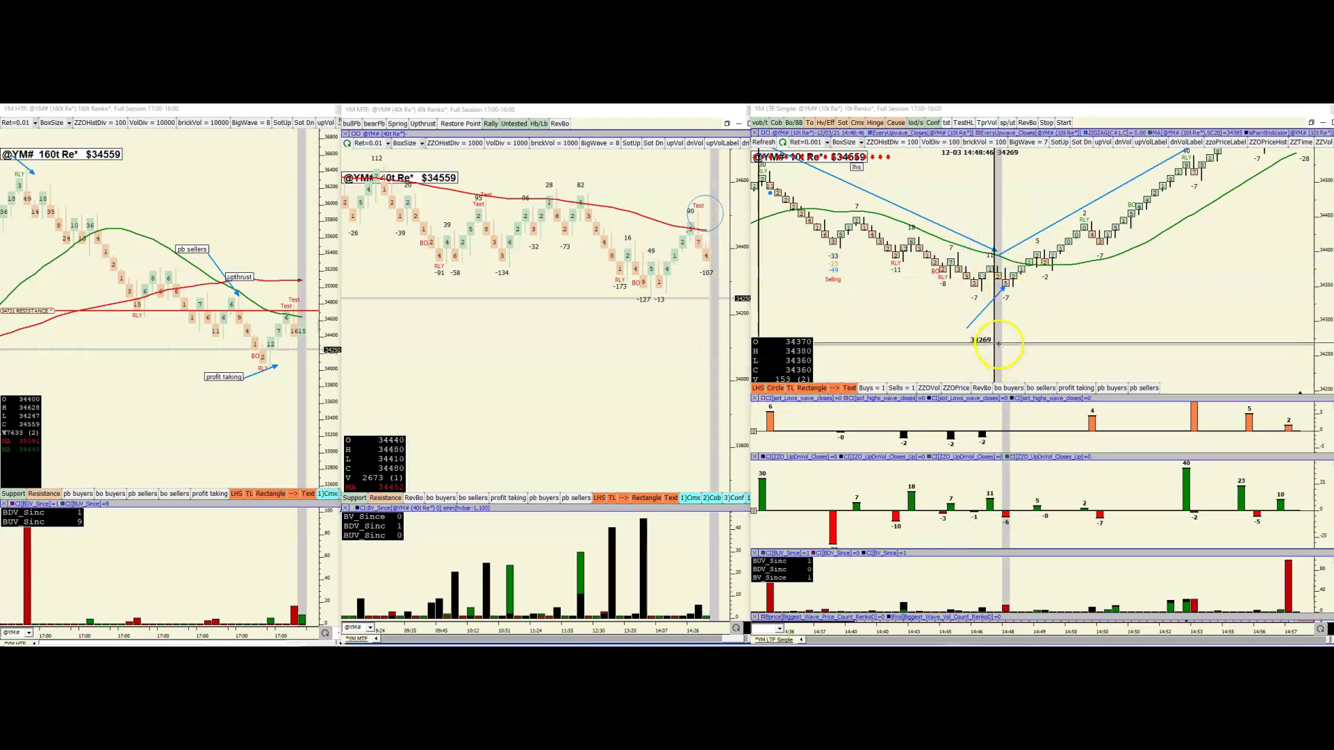
left_click(1004, 289)
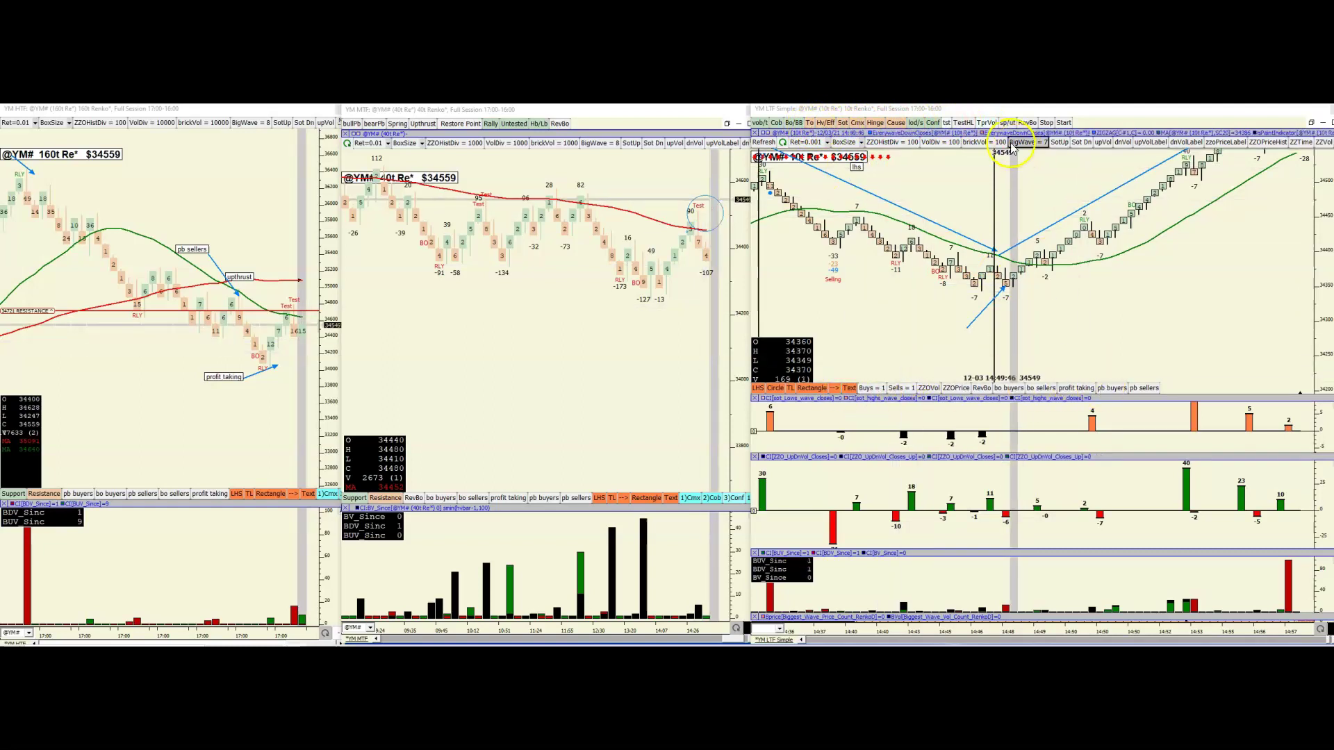
left_click(764, 123)
left_click(962, 330)
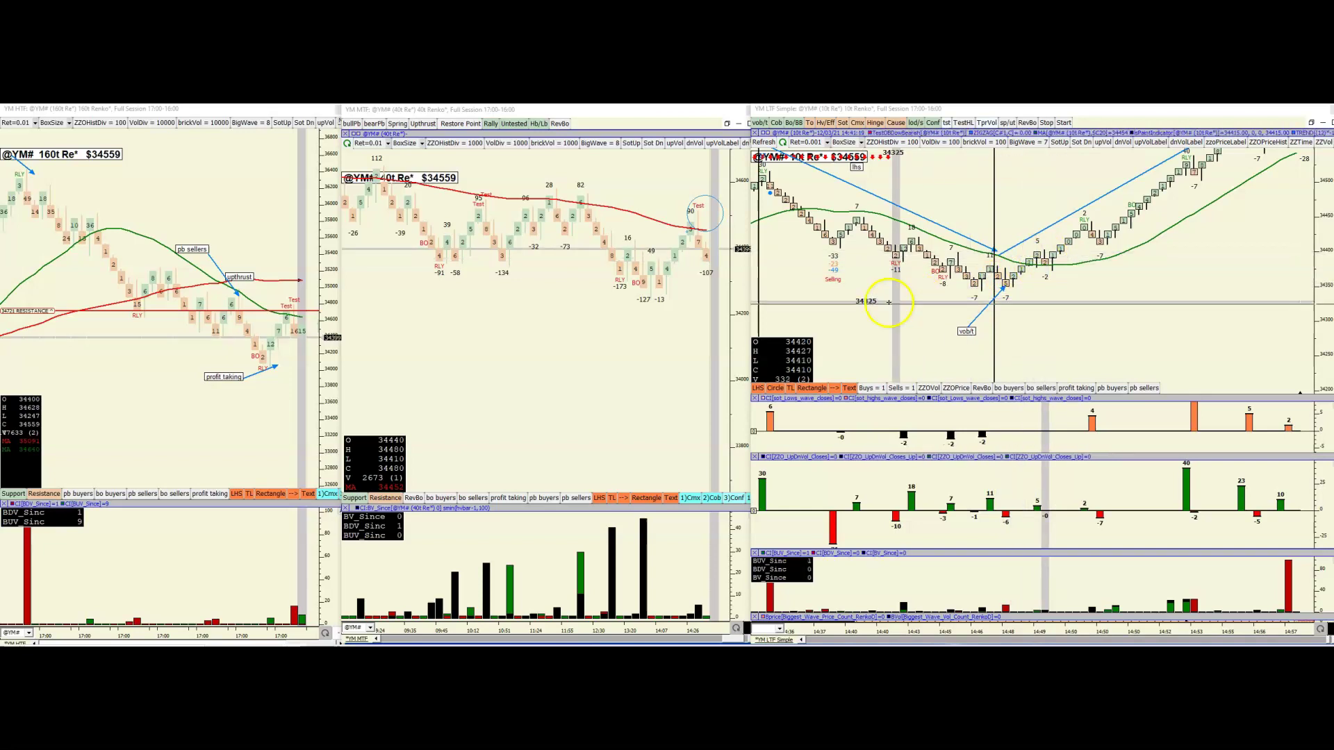
Place vertical separator lines through the 11:43 swing high and the 10:58 swing low preceding it on the 10t chart
scroll(895, 304, "up", 5)
scroll(984, 325, "up", 8)
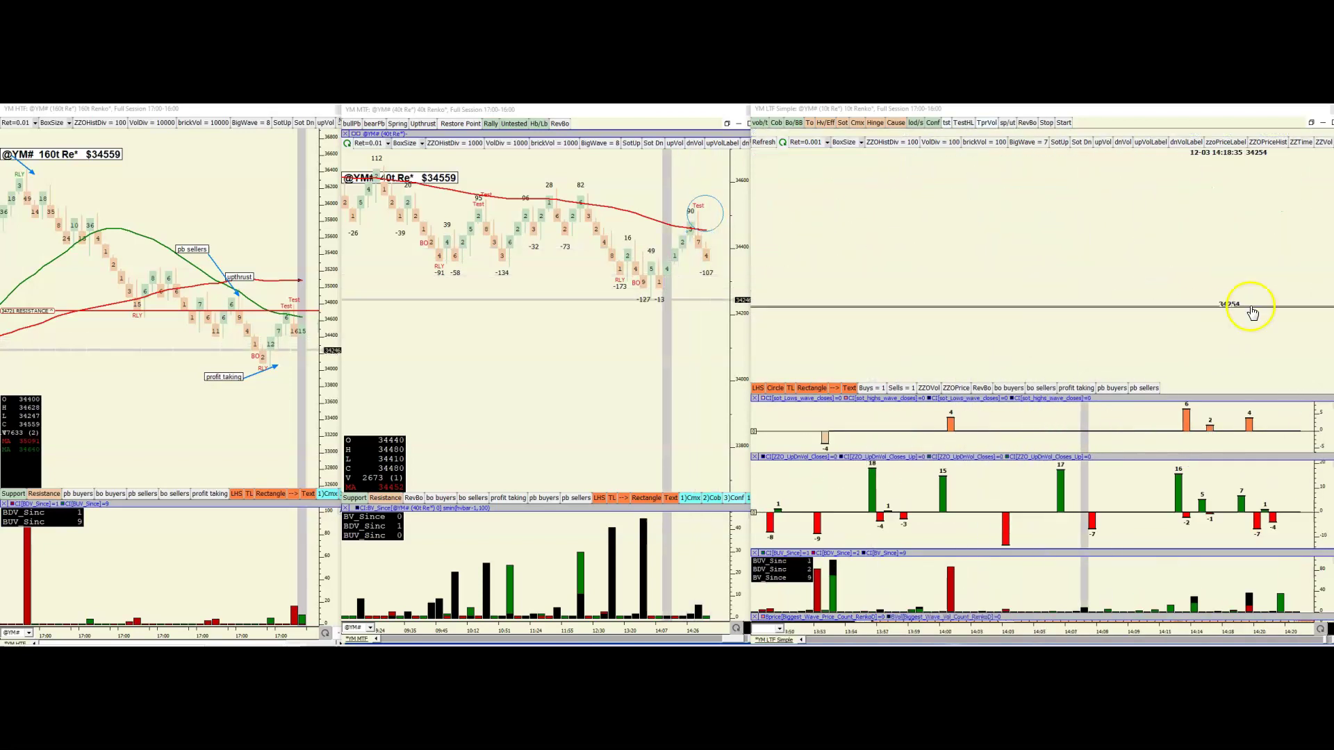
scroll(1135, 329, "up", 3)
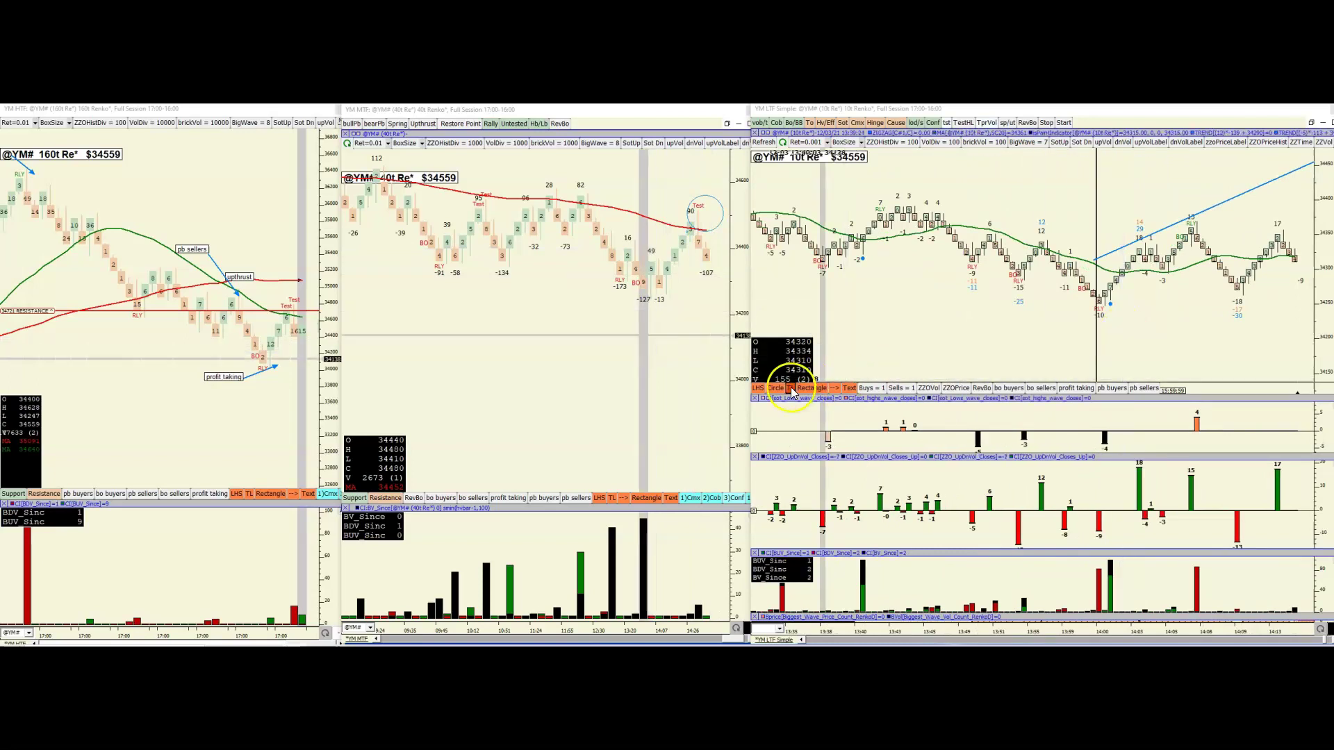
left_click(760, 390)
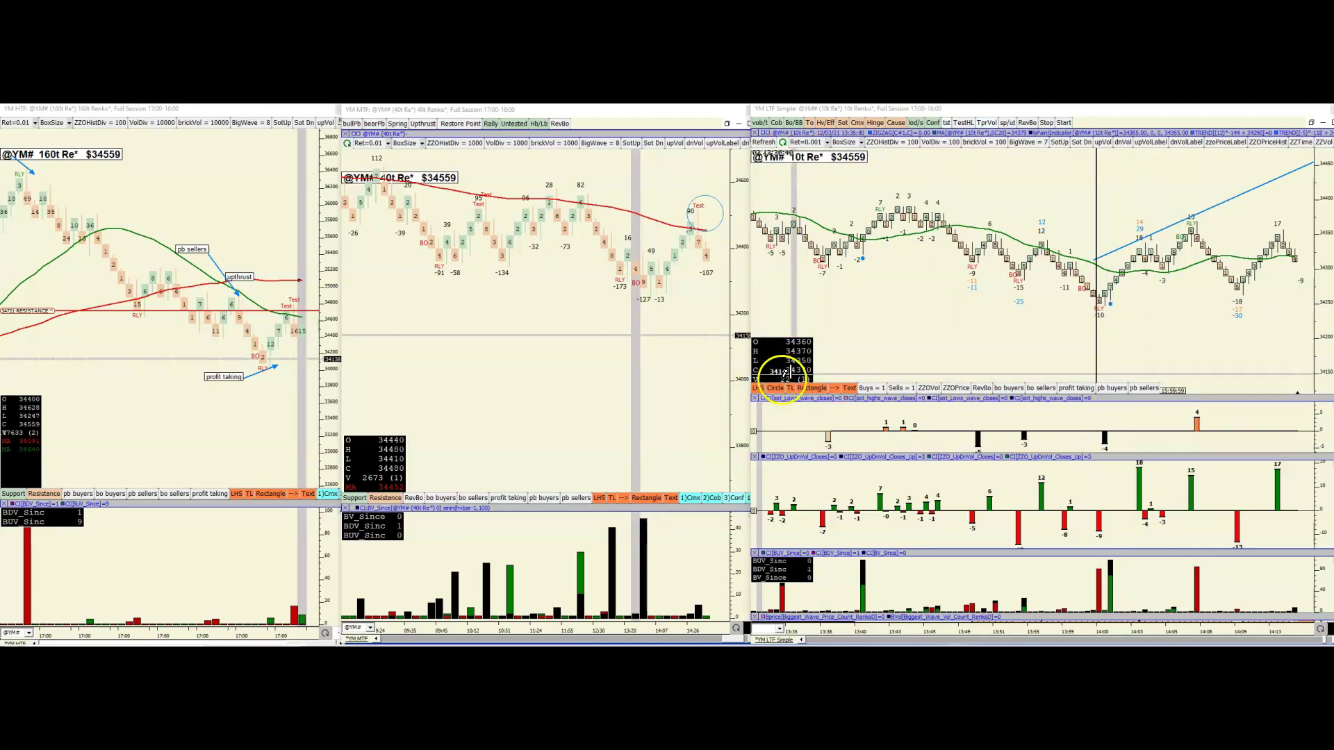
scroll(956, 321, "down", 1)
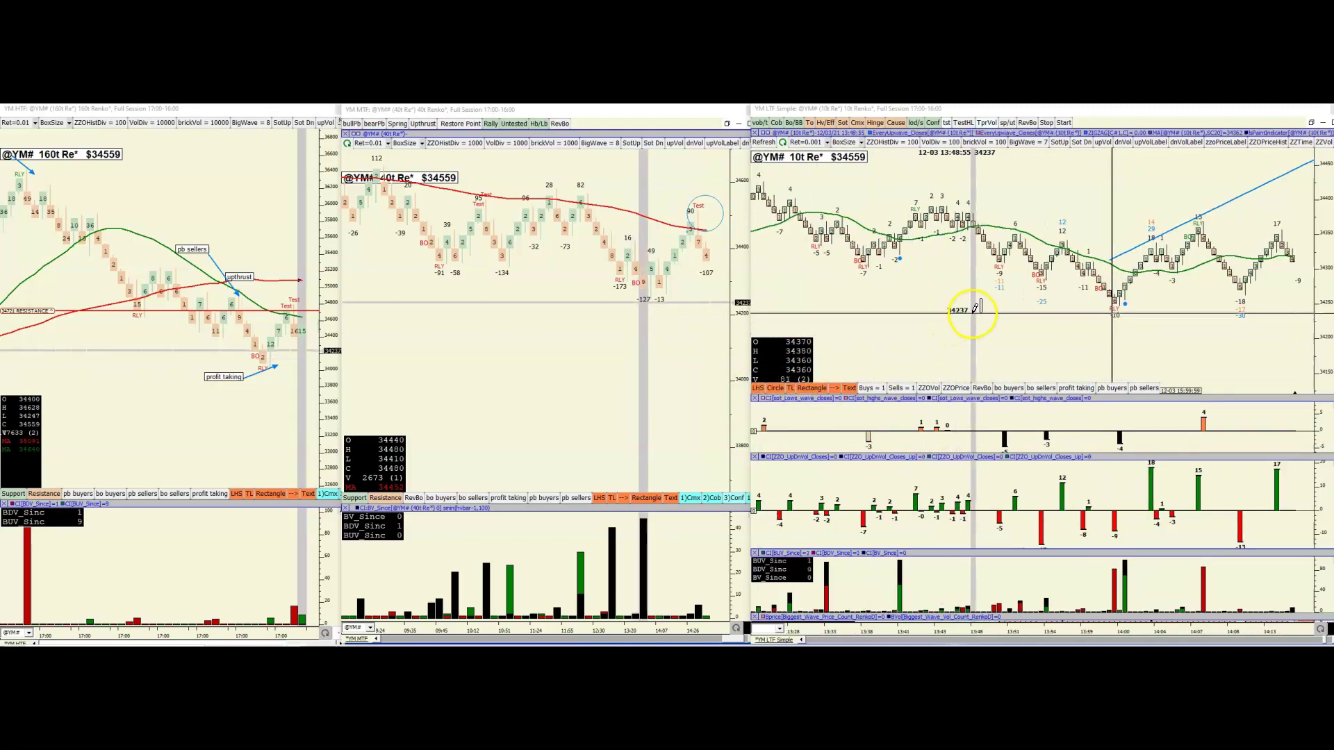
scroll(997, 298, "up", 3)
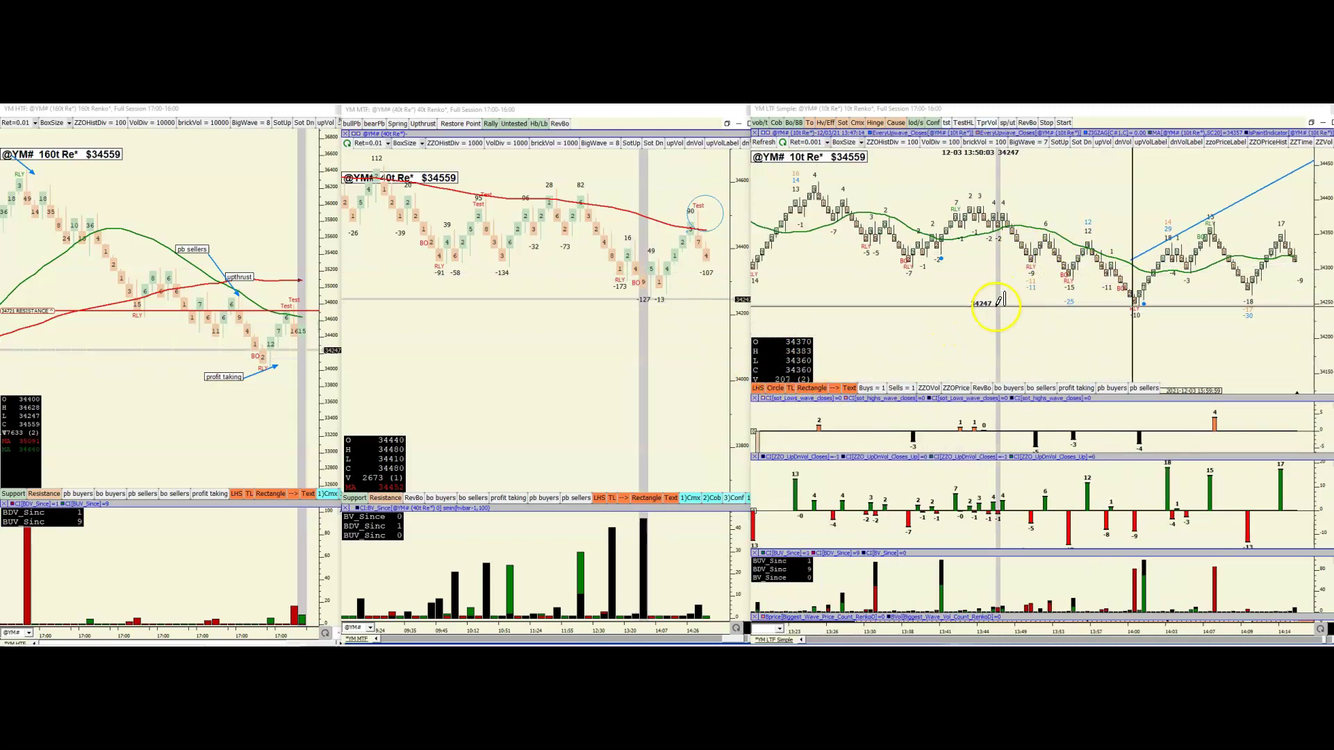
scroll(1001, 300, "up", 5)
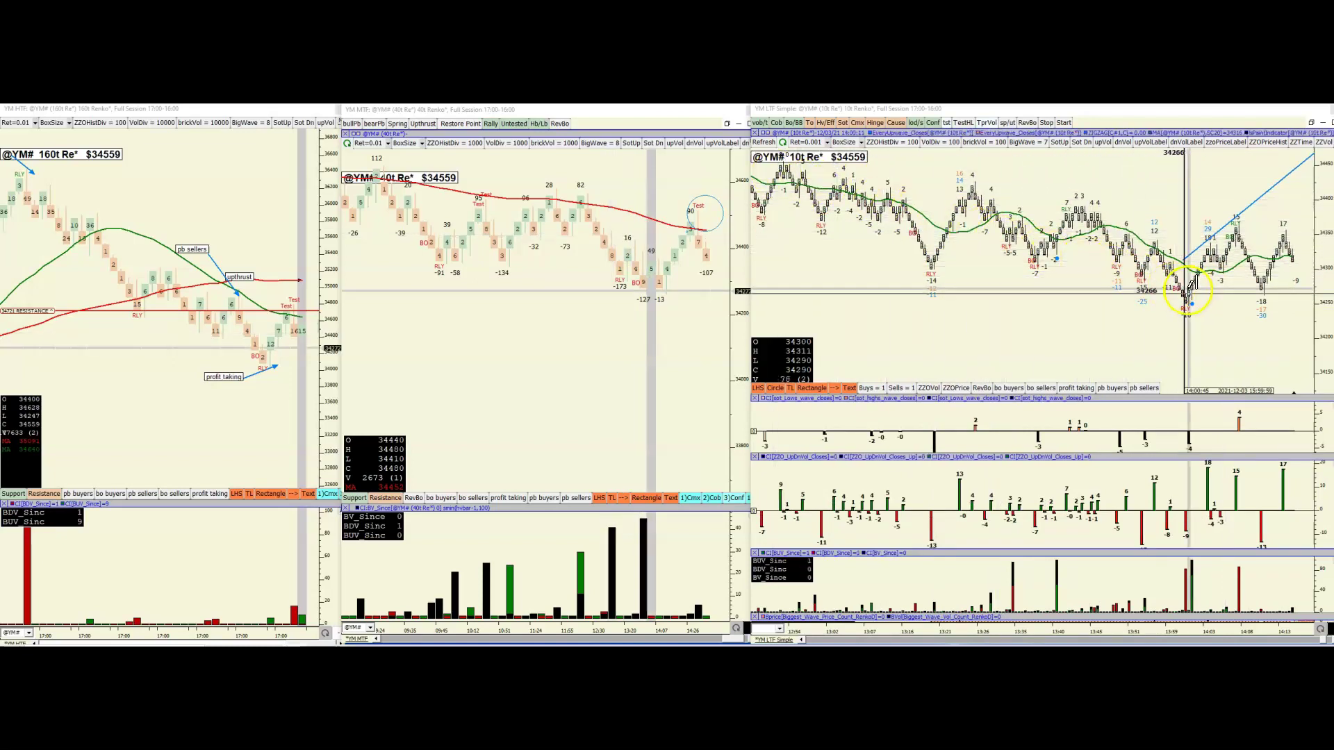
left_click_drag(852, 271, 1048, 333)
left_click_drag(952, 321, 1111, 327)
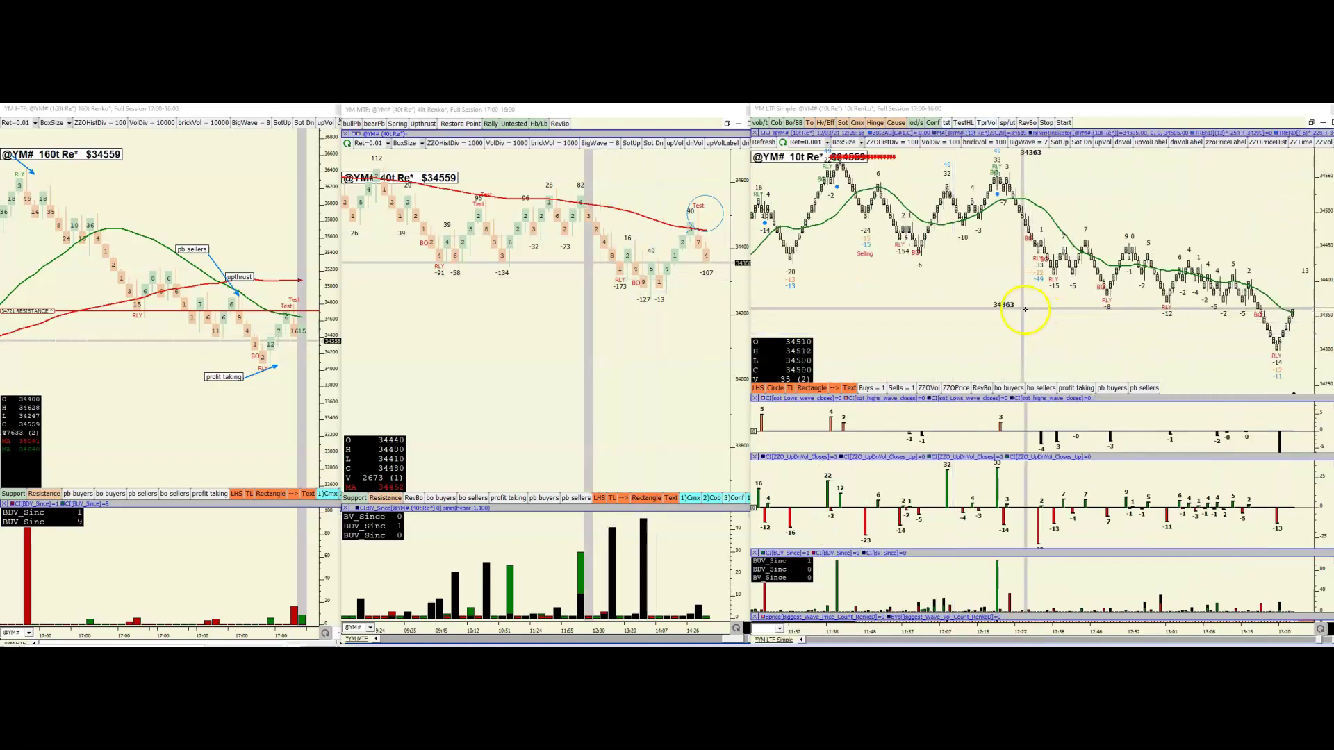
scroll(957, 302, "up", 4)
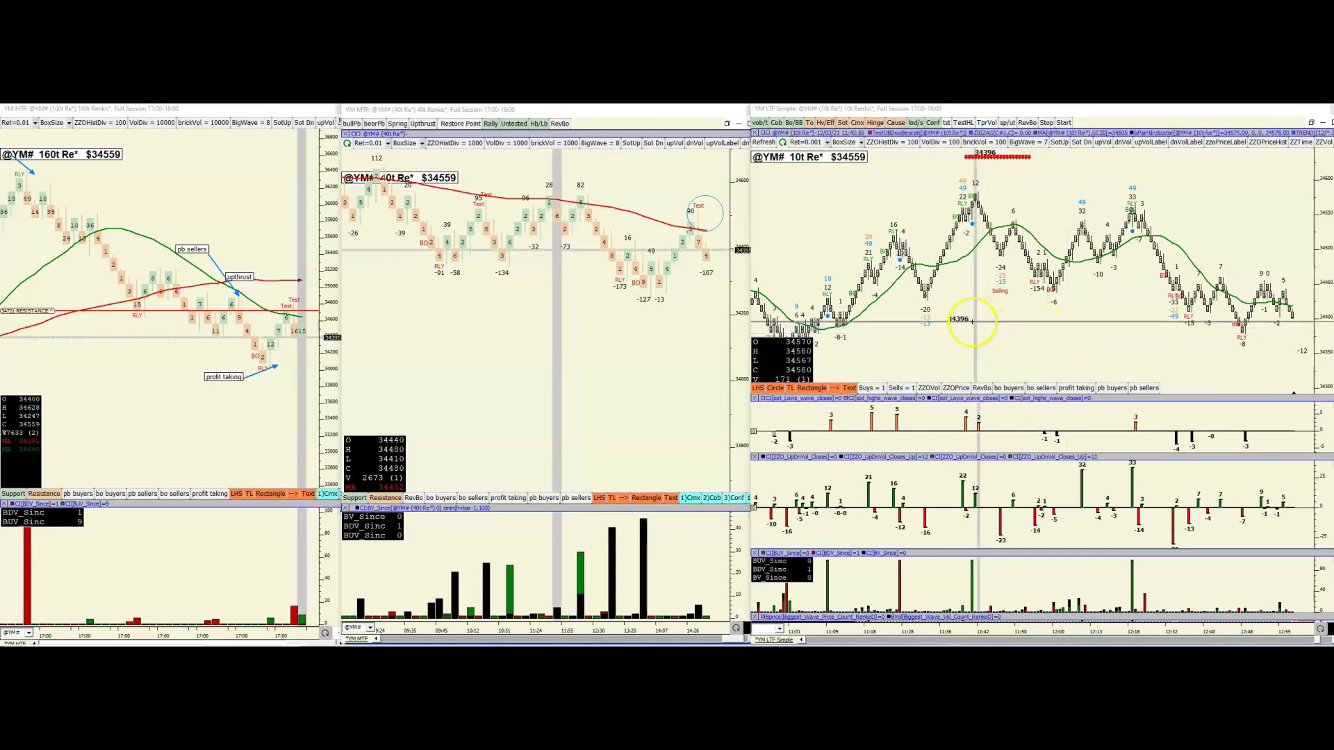
scroll(1001, 334, "up", 2)
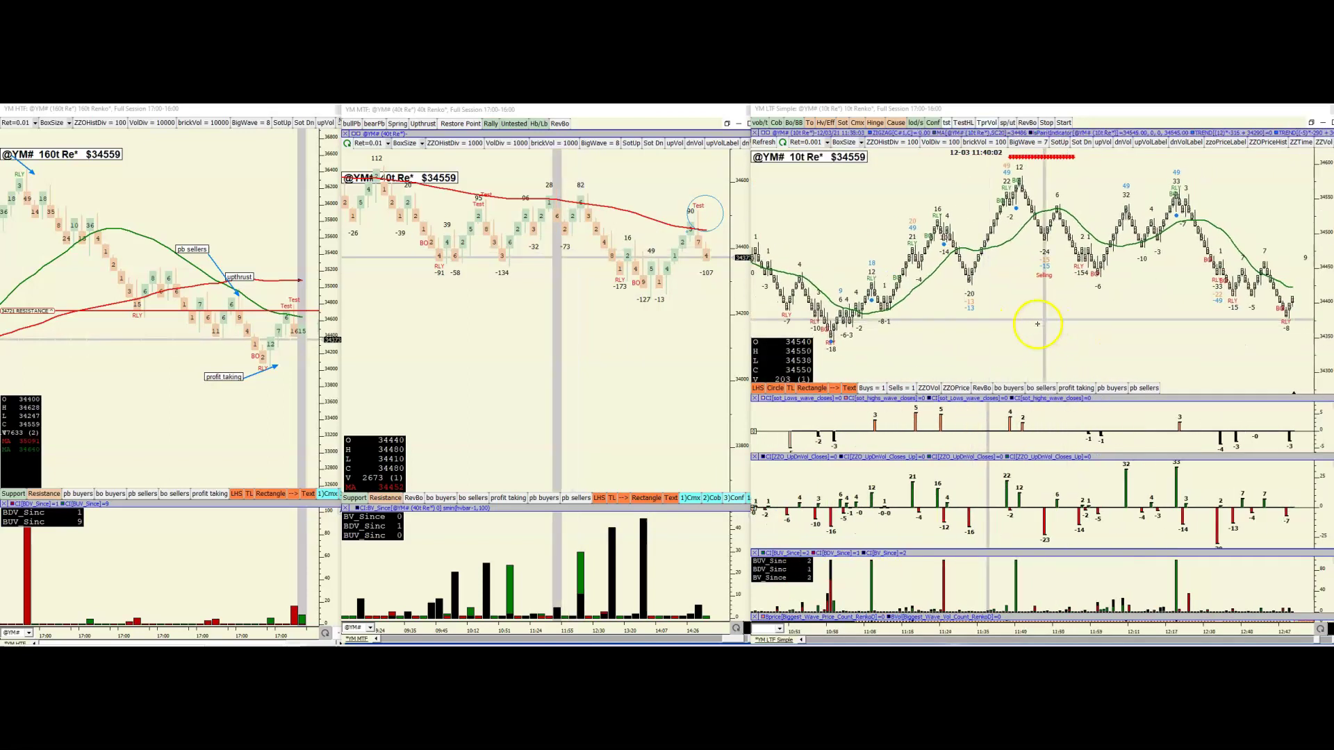
left_click(758, 389)
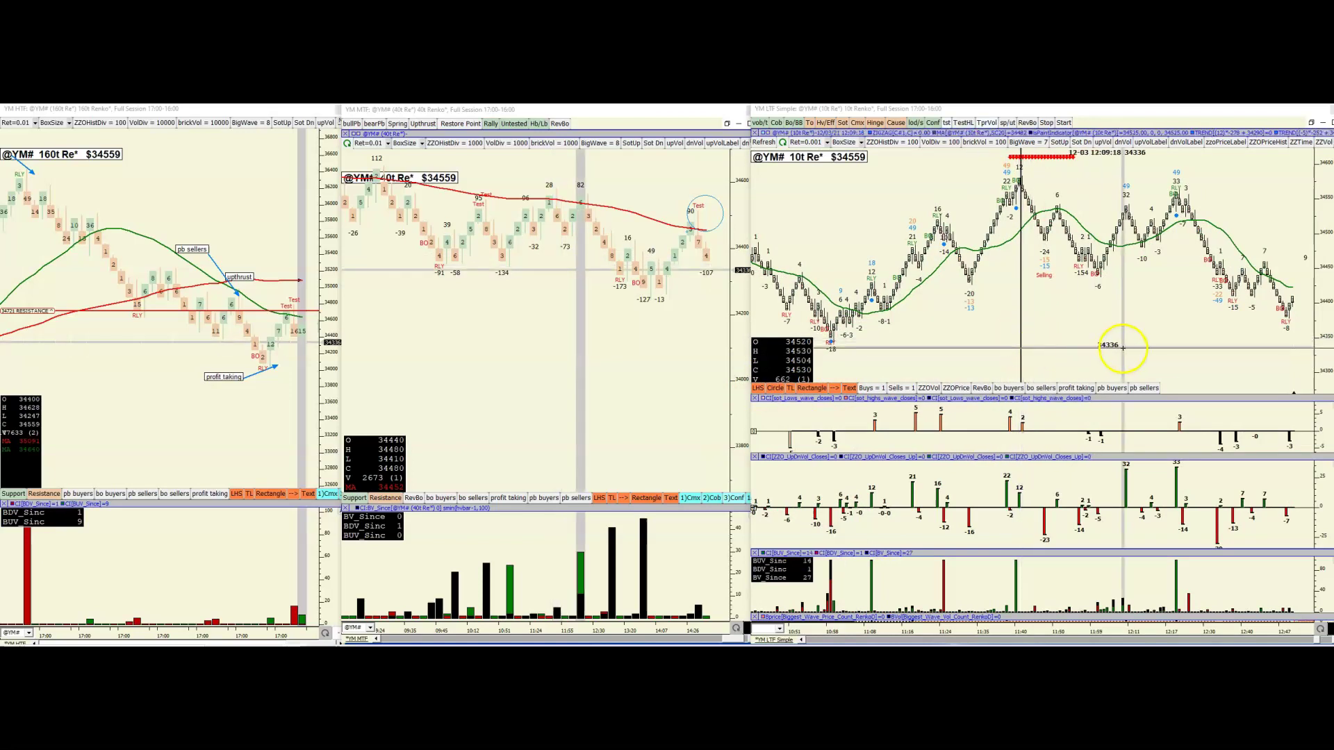
scroll(952, 350, "up", 2)
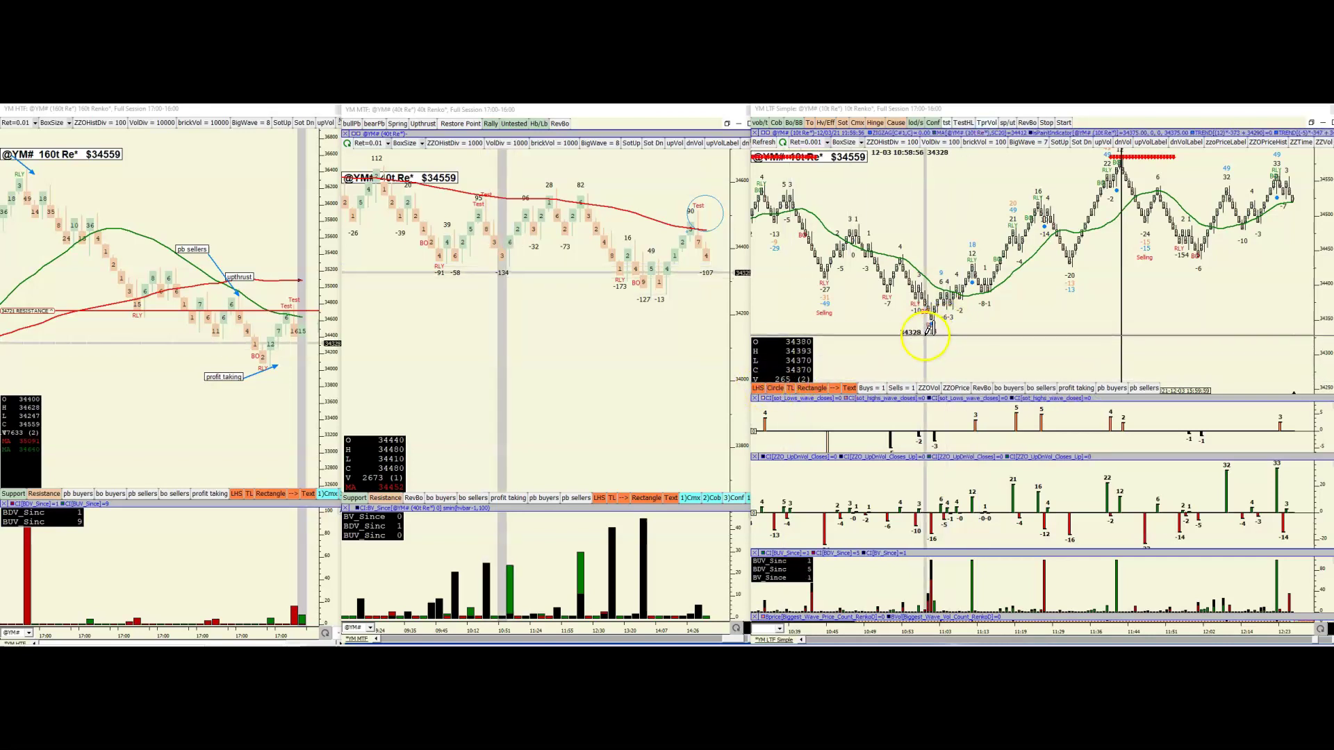
scroll(953, 342, "up", 5)
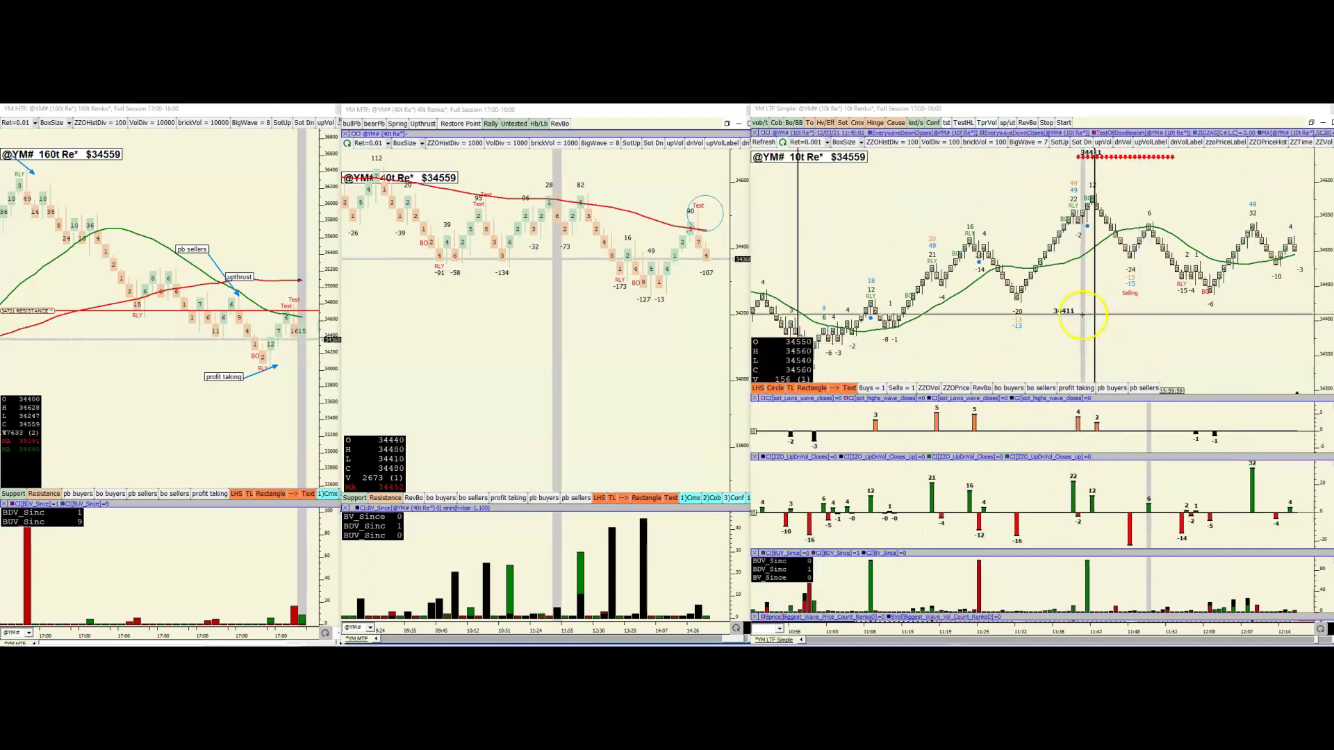
Place a "vob/t" label above the rally into the 11:43 swing high and draw an arrow from it to the peak
scroll(1077, 319, "up", 3)
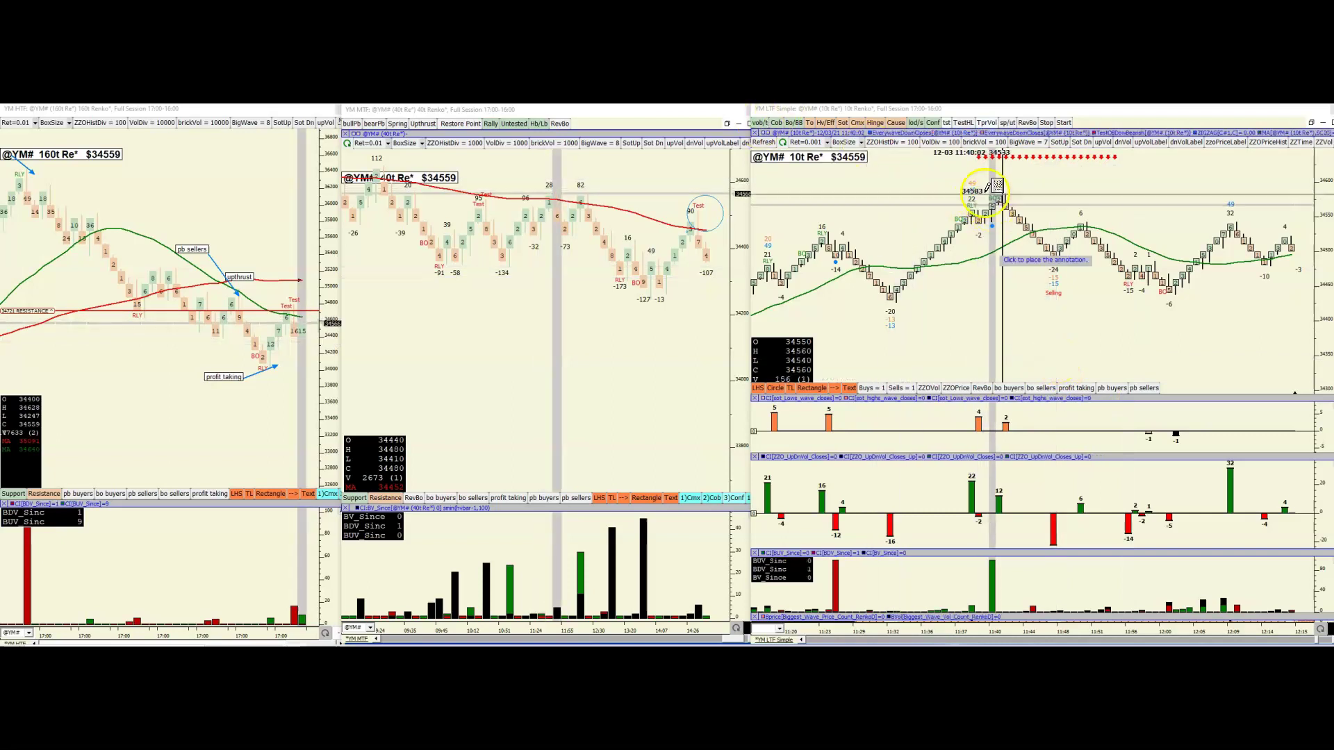
left_click(965, 164)
left_click(834, 389)
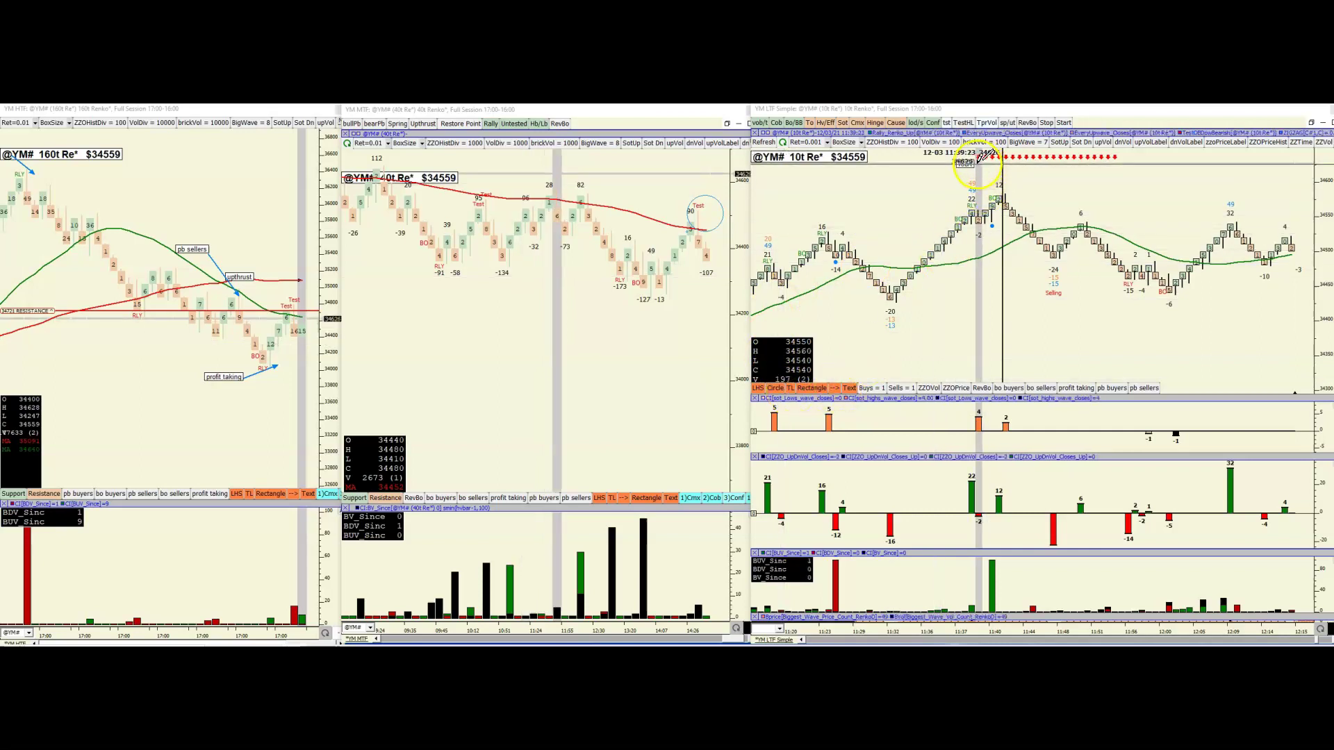
left_click(995, 197)
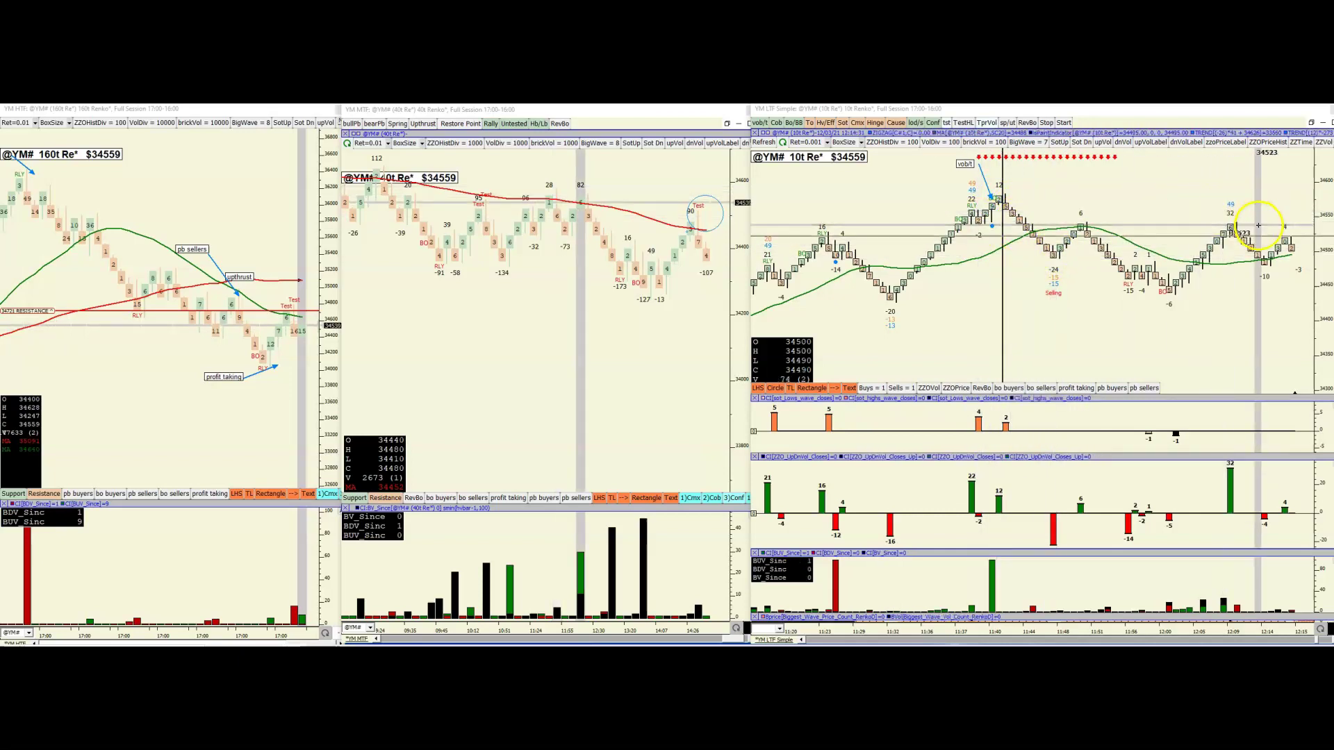
Place a "vob/t" label above the 12:25 swing high on the 10t chart
left_click_drag(1279, 215, 1153, 318)
scroll(1141, 321, "down", 1)
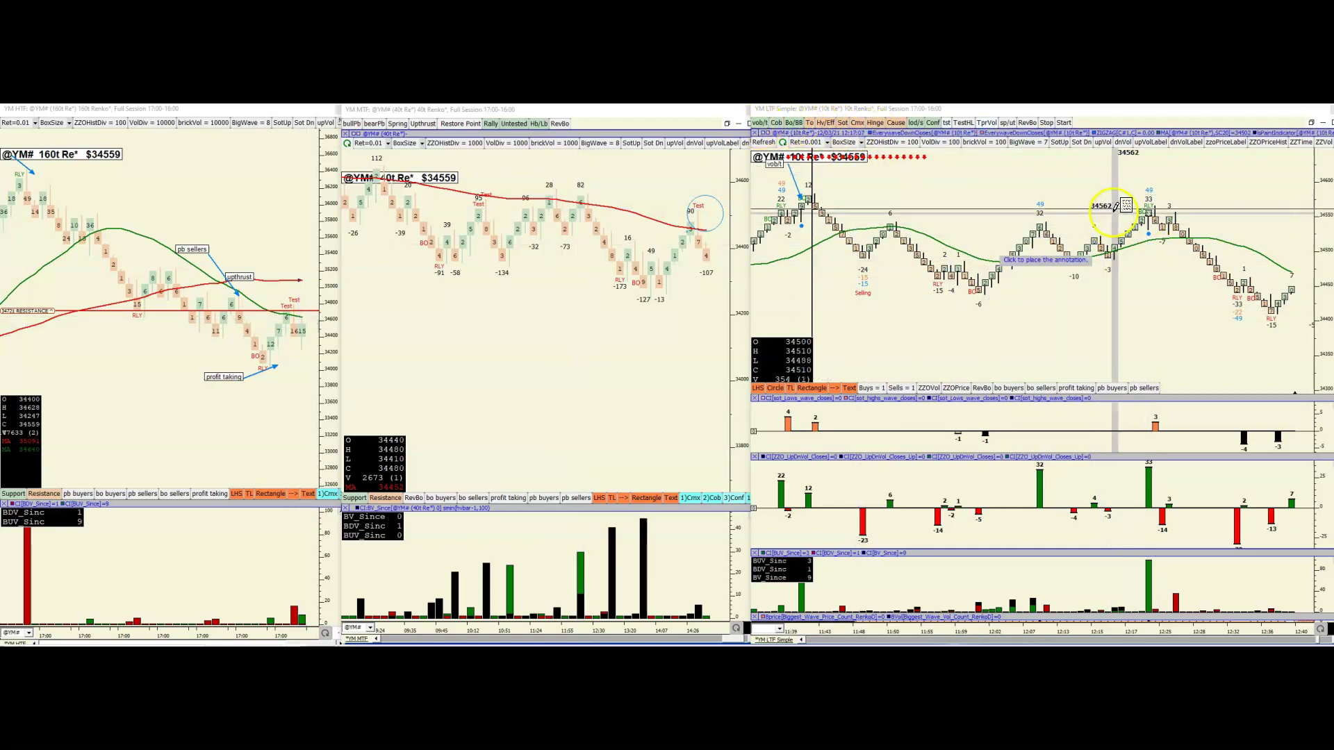
left_click(1151, 179)
Place a vertical separator line through the 12:25 swing high, at its "vob/t" label
left_click_drag(1176, 338, 1047, 341)
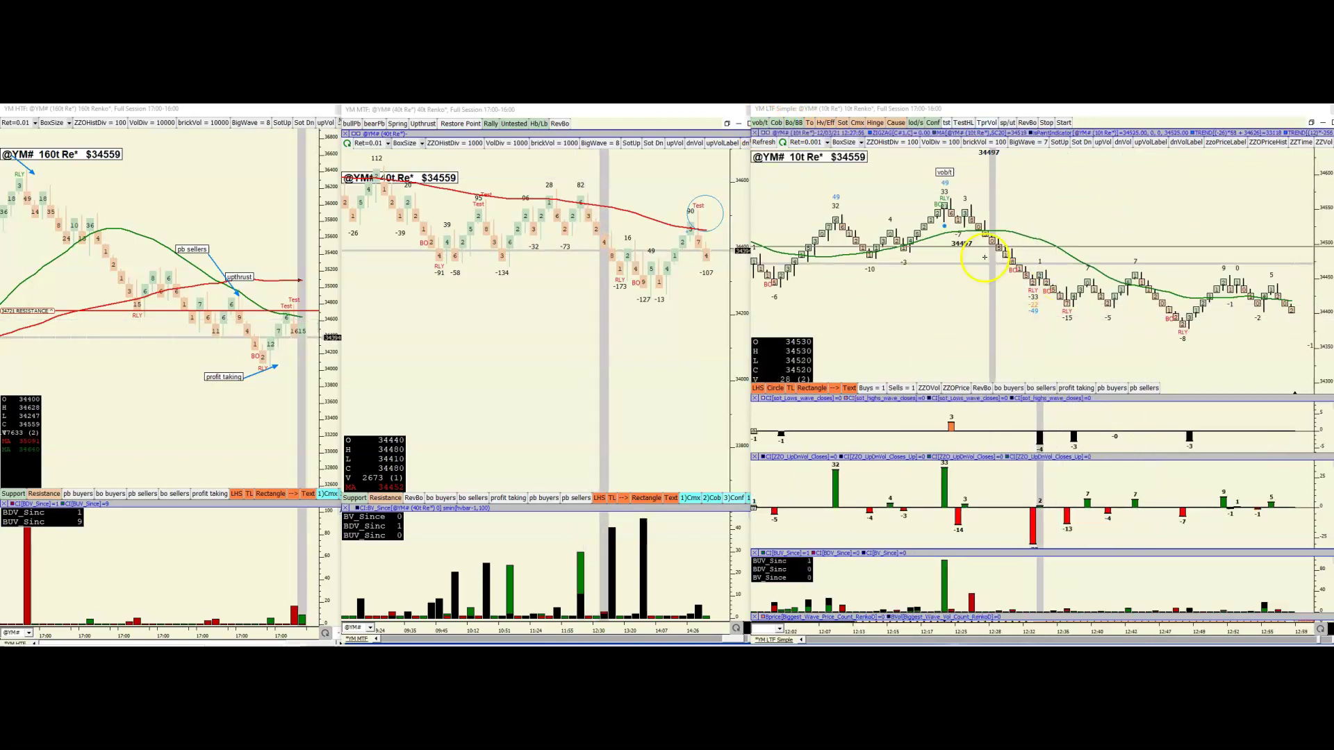
mouse_move(1177, 344)
left_mouse_down()
mouse_move(1040, 365)
mouse_move(909, 351)
mouse_move(1034, 354)
left_mouse_up()
scroll(910, 351, "down", 3)
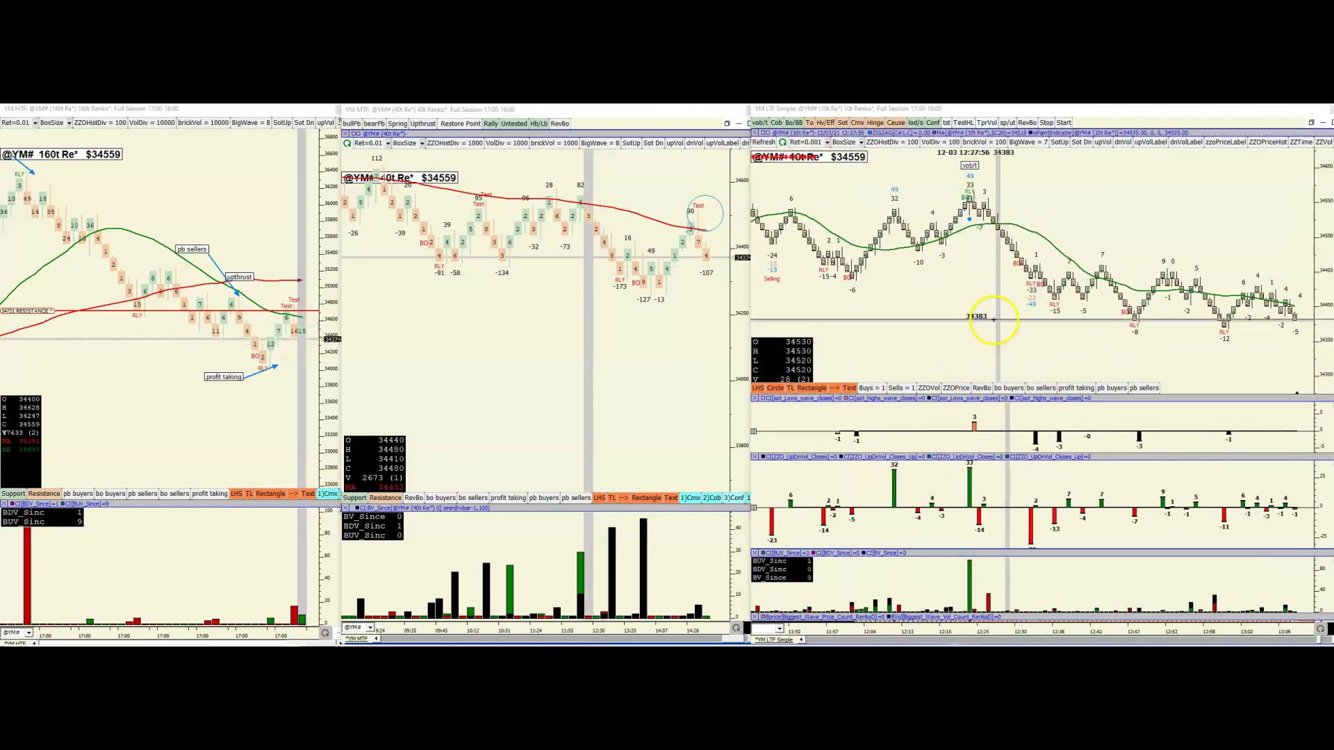
left_click(760, 388)
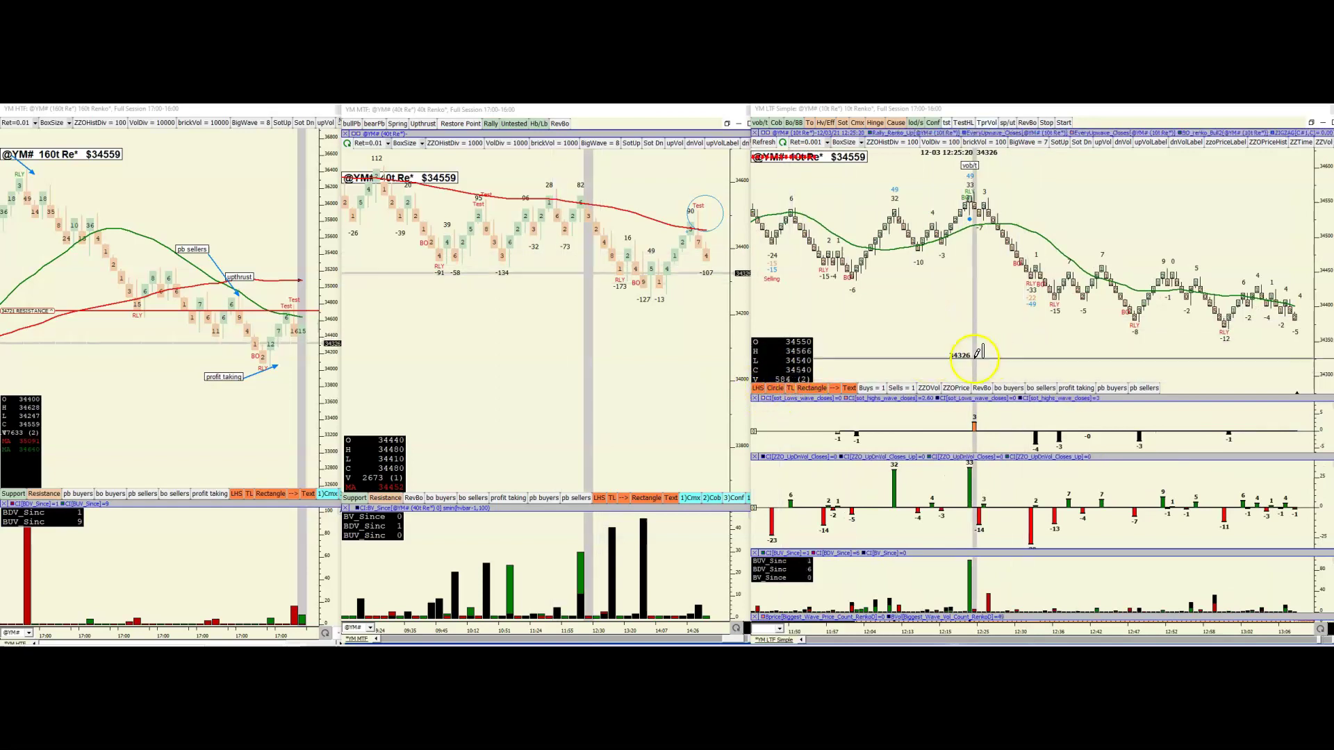
left_click_drag(858, 347, 1007, 347)
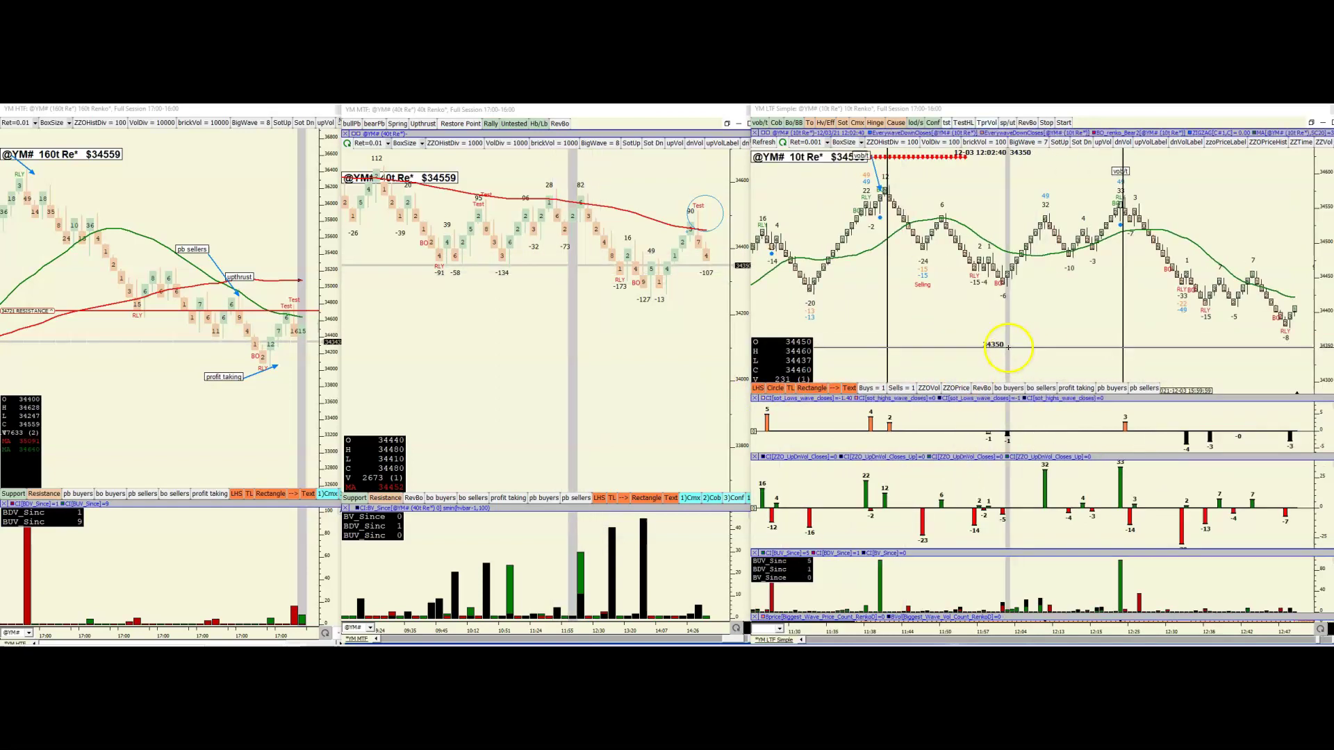
Review the rally into the 11:43 peak and place a vertical separator line through the swing high preceding the 10:58 low
left_click_drag(918, 359, 1036, 354)
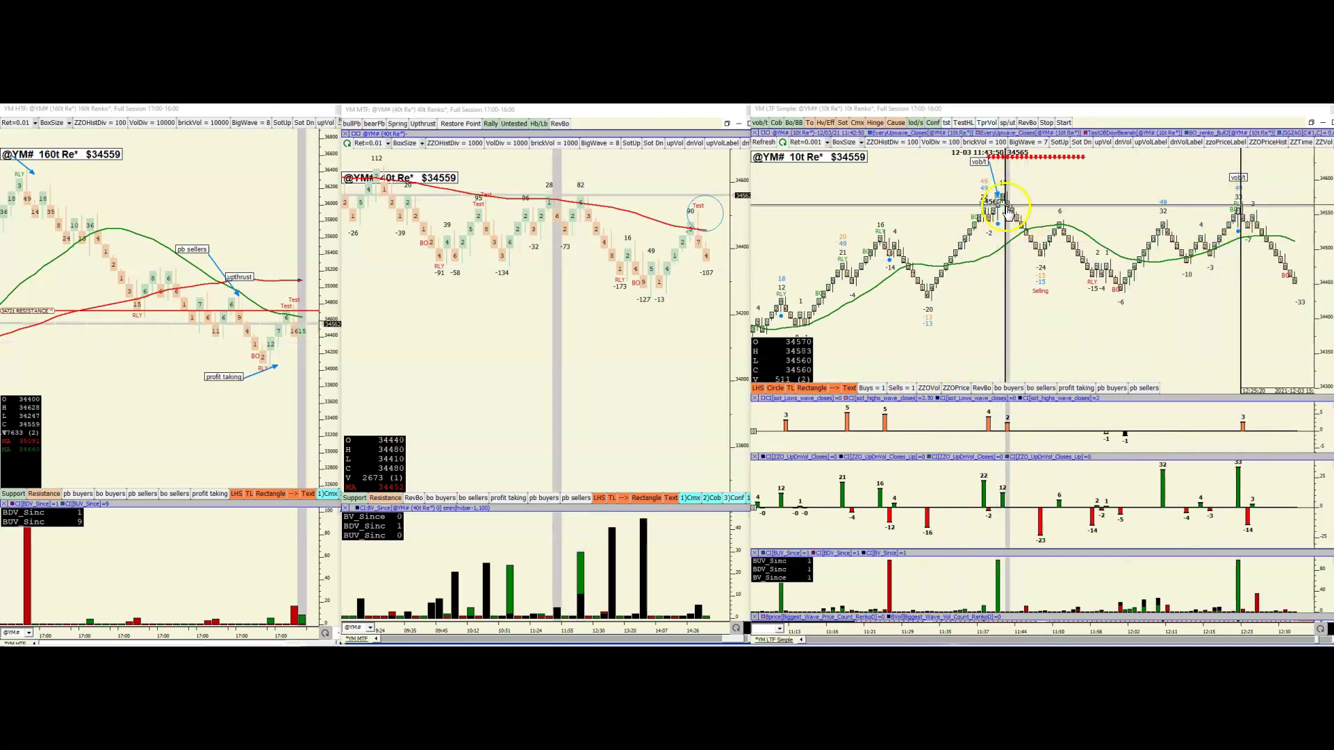
left_click_drag(887, 342, 1004, 337)
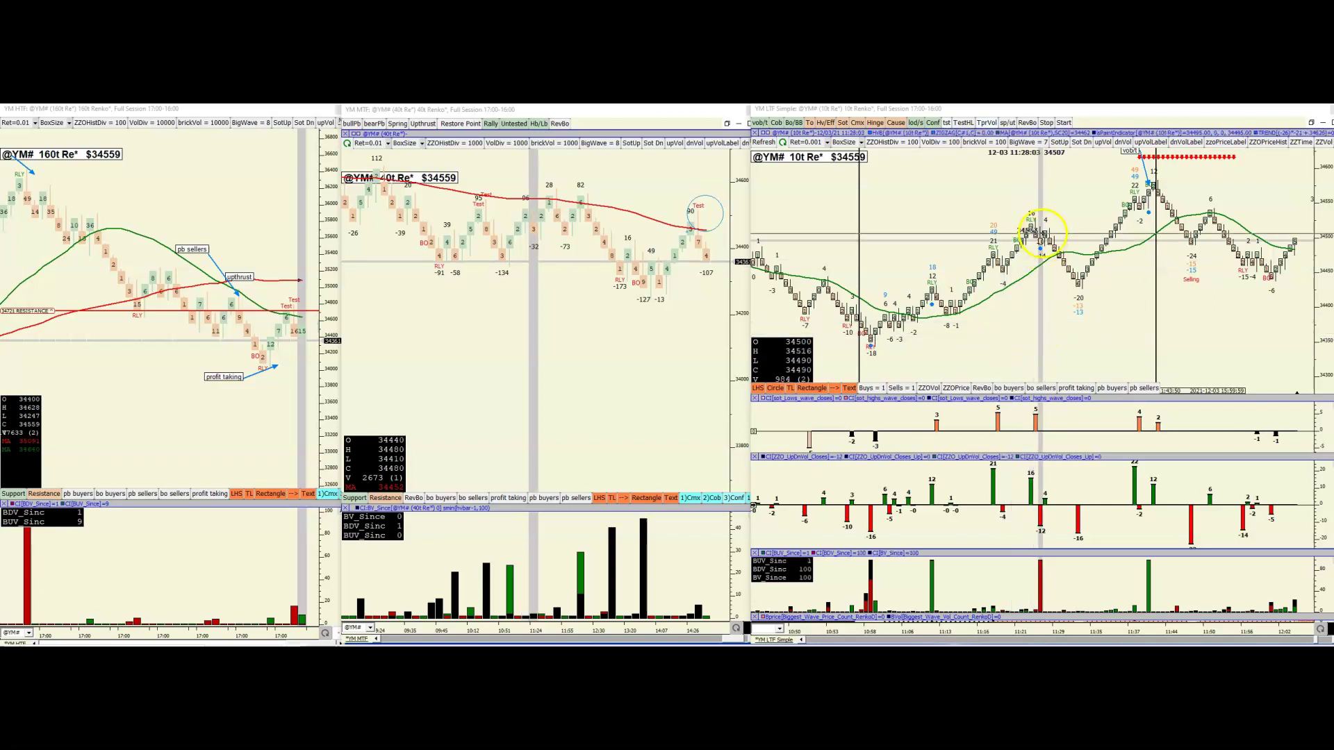
left_click_drag(1012, 336, 1019, 243)
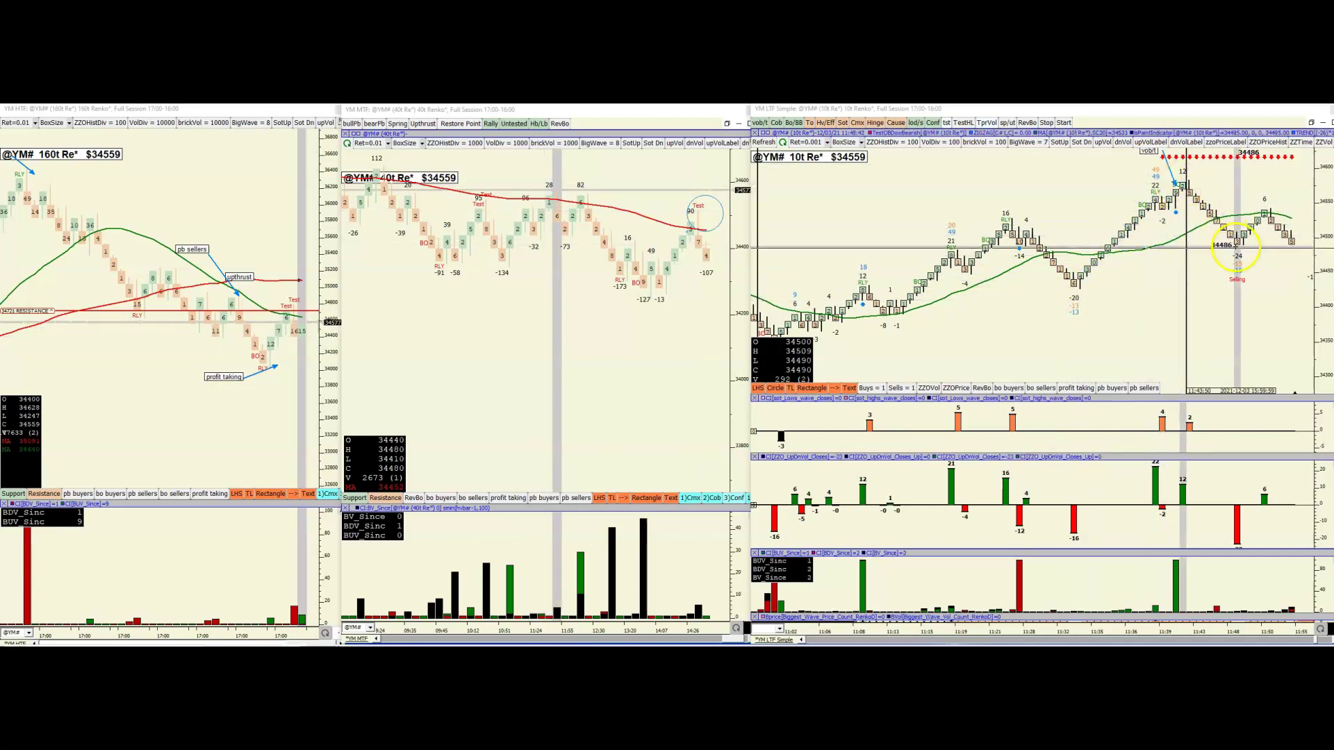
scroll(1003, 356, "up", 5)
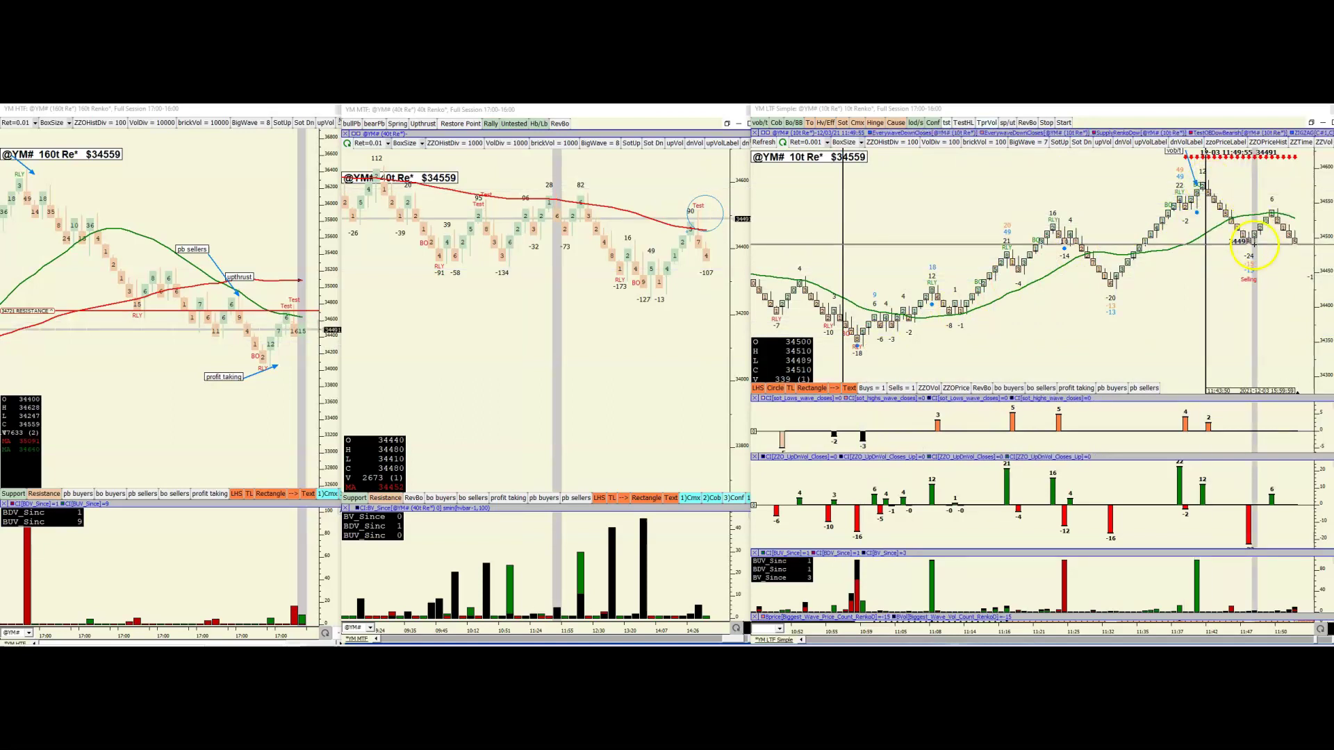
left_click_drag(1254, 243, 1223, 176)
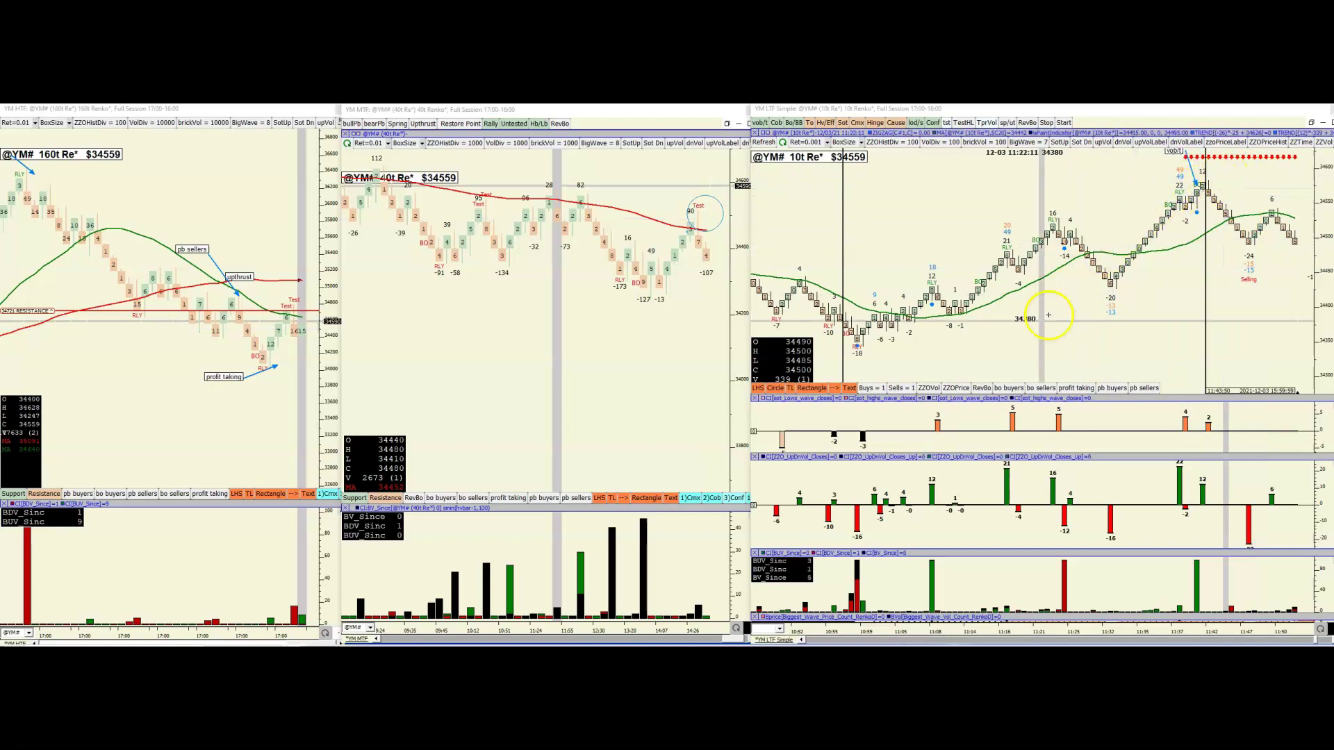
mouse_move(926, 354)
left_mouse_down()
mouse_move(1096, 357)
mouse_move(942, 346)
left_mouse_up()
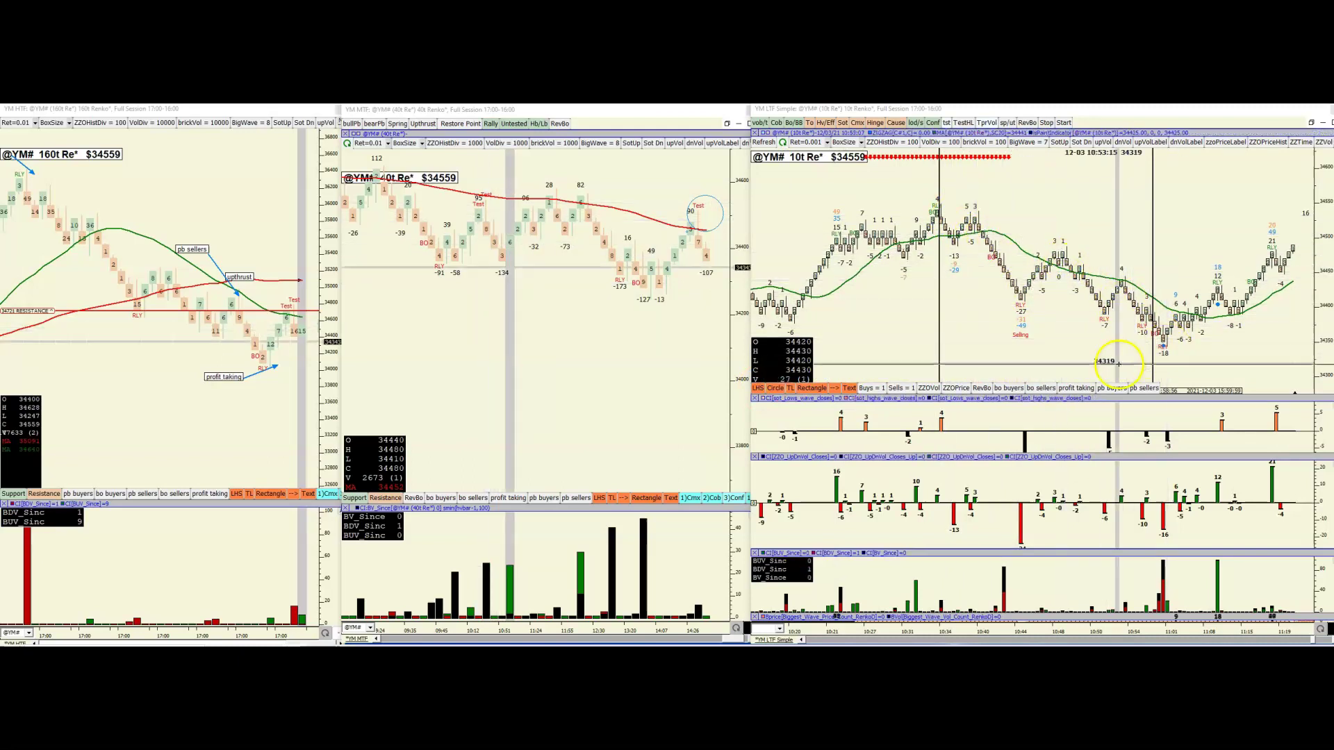
Place a "vob/t" label below the 10:58 swing low on the 10t chart and position a vertical separator line through that low
scroll(1090, 357, "up", 2)
left_click_drag(1158, 363, 1171, 321)
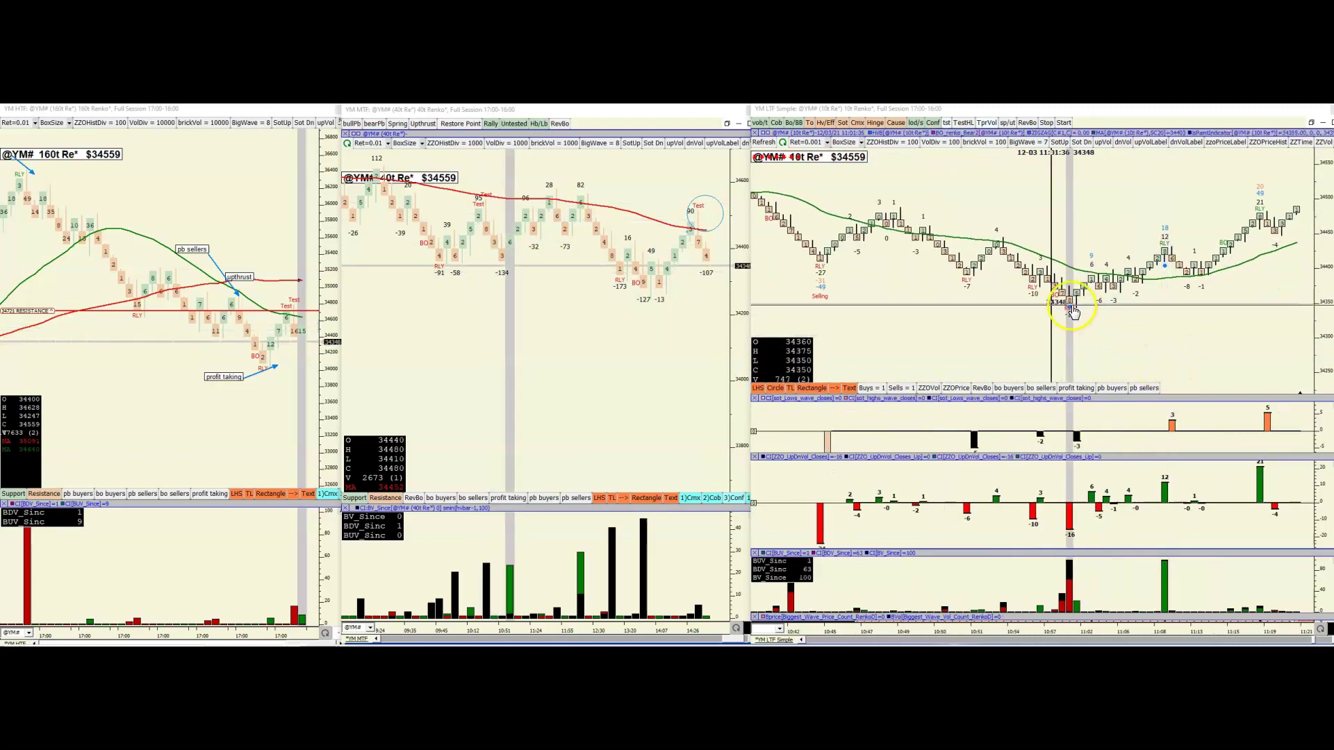
left_click(759, 123)
left_click(1068, 330)
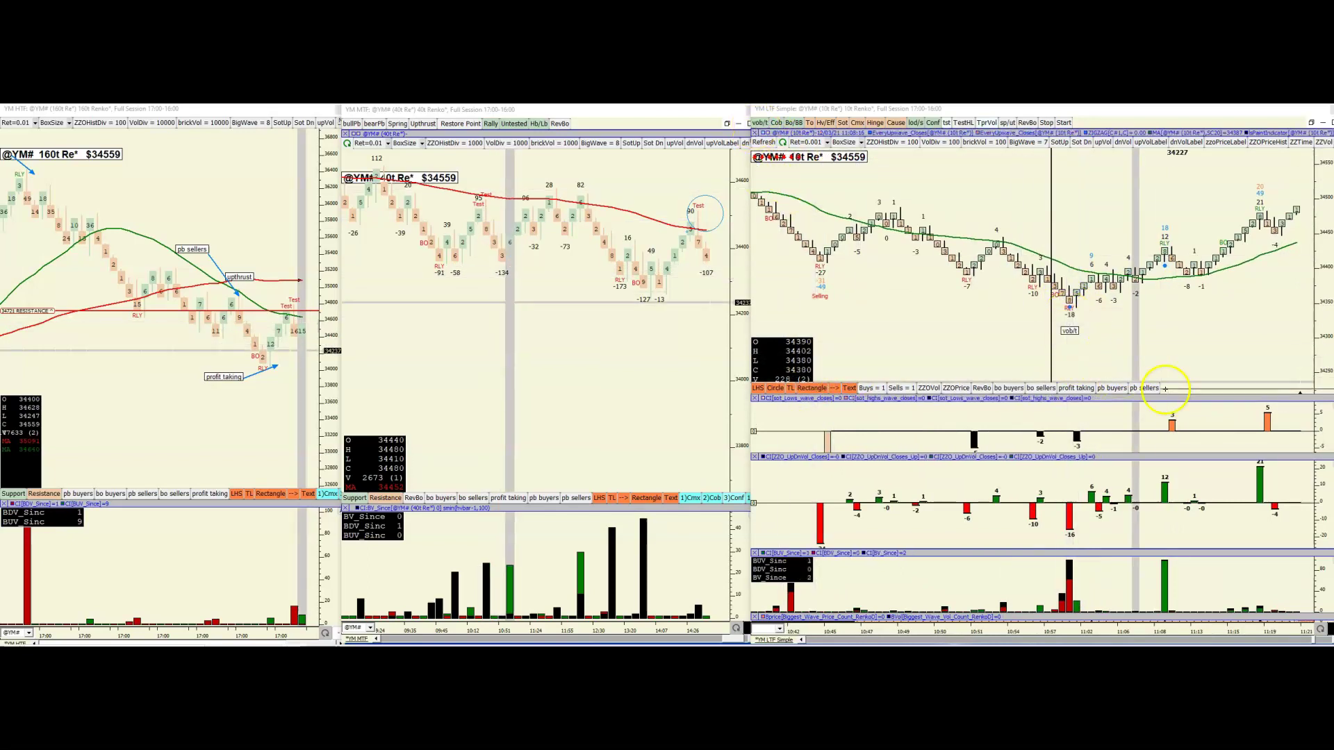
left_click(1081, 333)
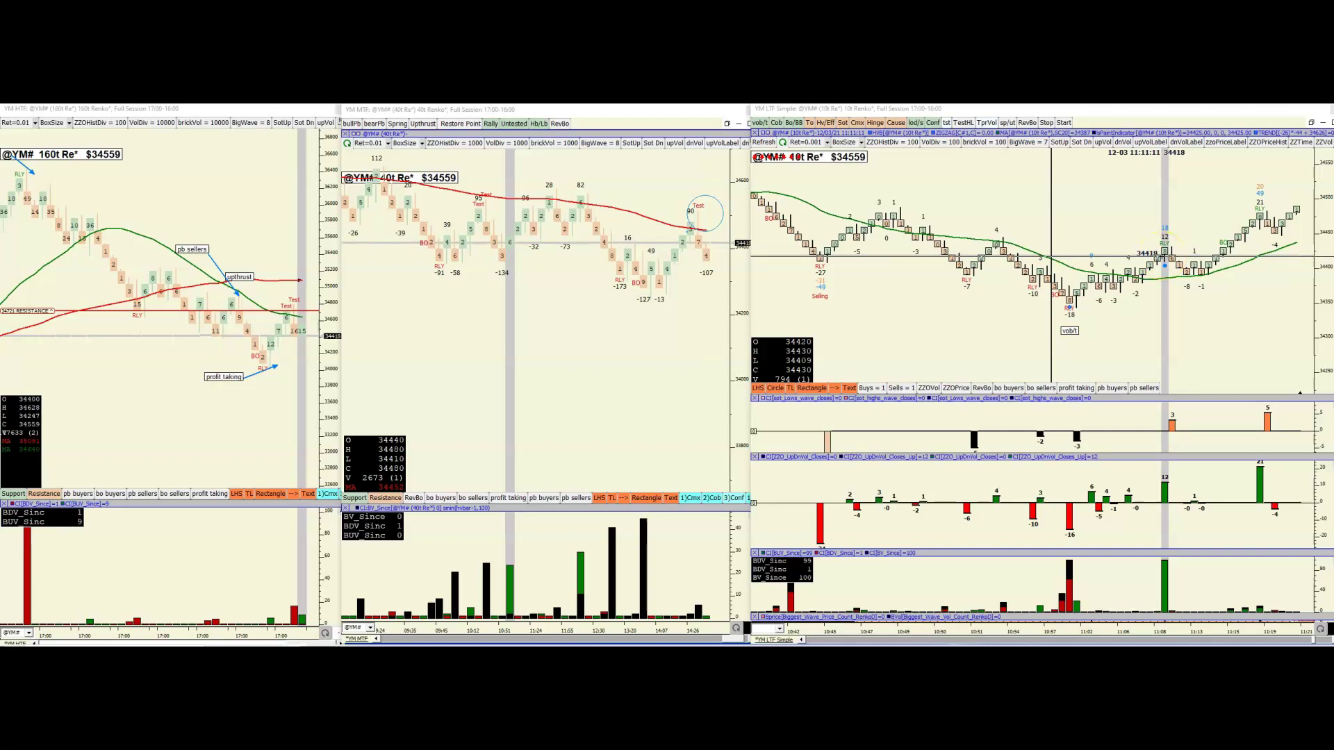
left_click_drag(1072, 289, 1187, 338)
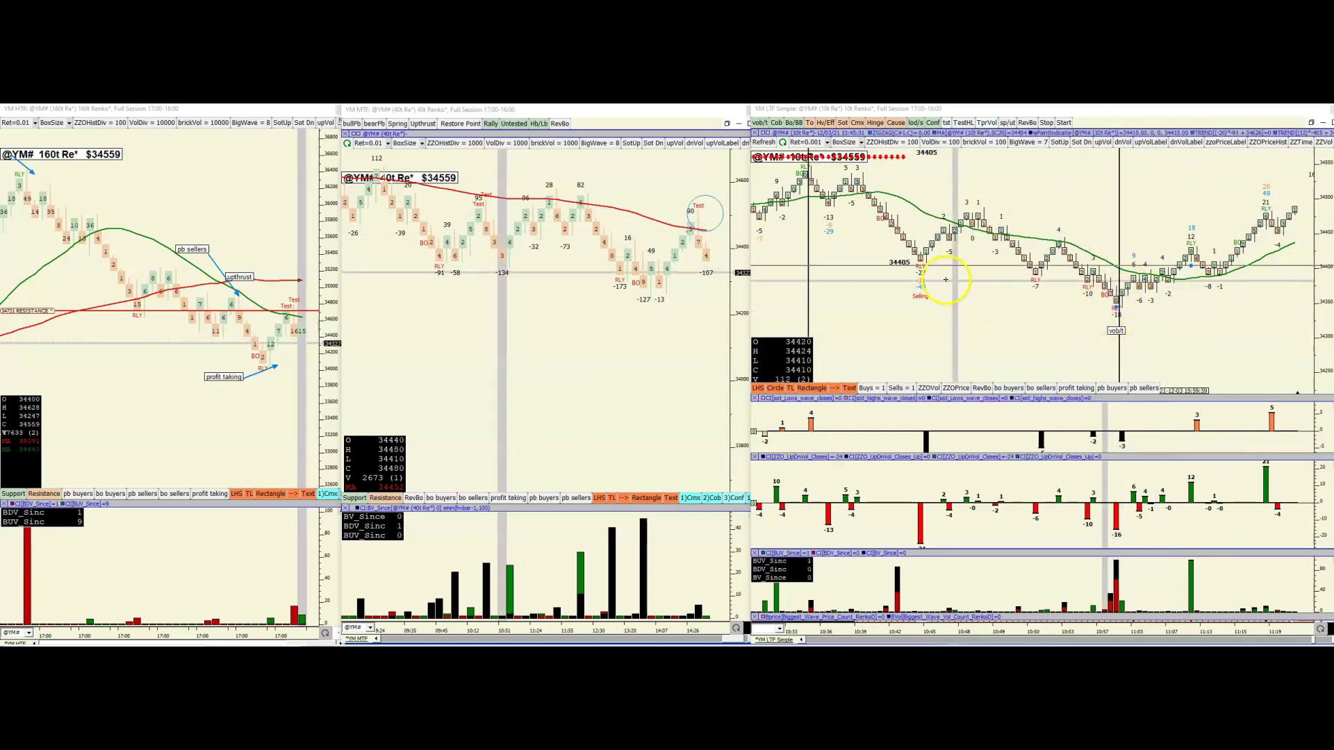
Draw an arrow from the swing high at the preceding separator line down to the "vob/t" label below the 10:58 low
left_click(832, 389)
left_click(809, 198)
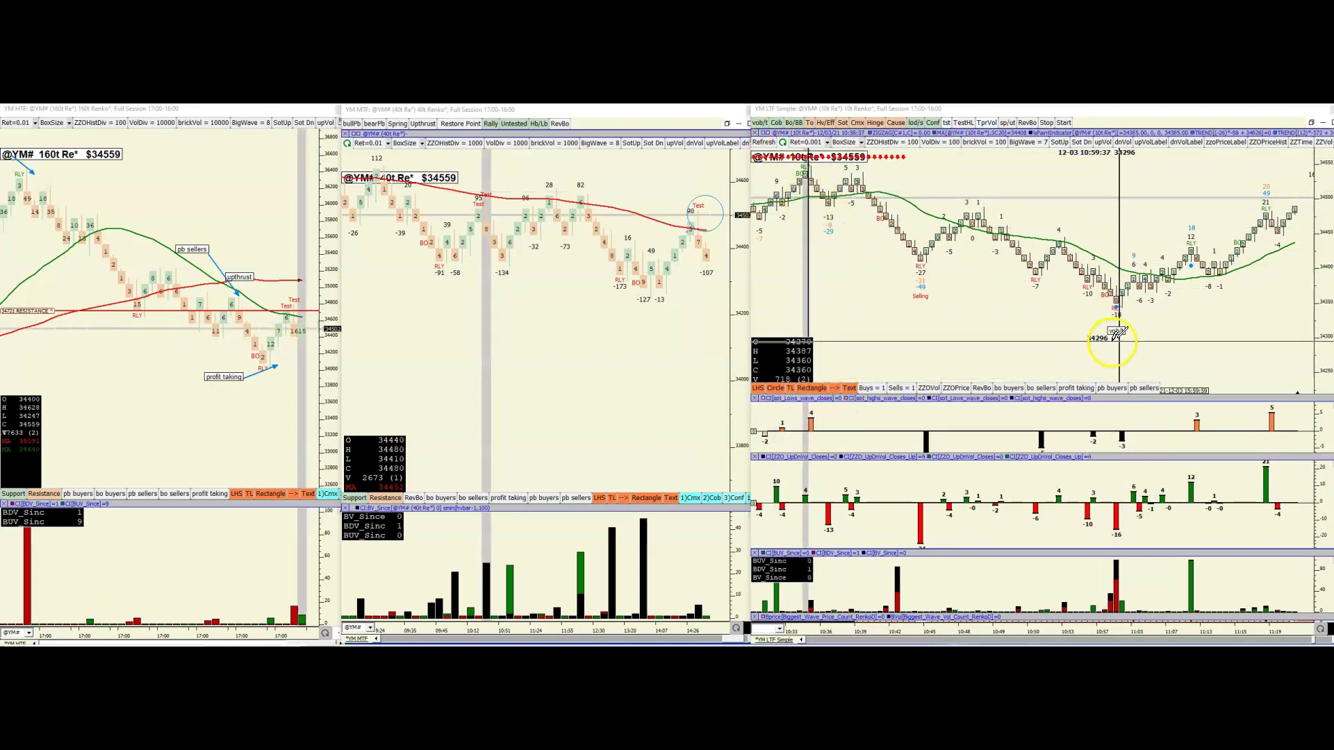
left_click(1117, 337)
Draw an arrow from the "vob/t" label at the 10:58 low up to the 11:43 peak
left_click_drag(1235, 354, 998, 355)
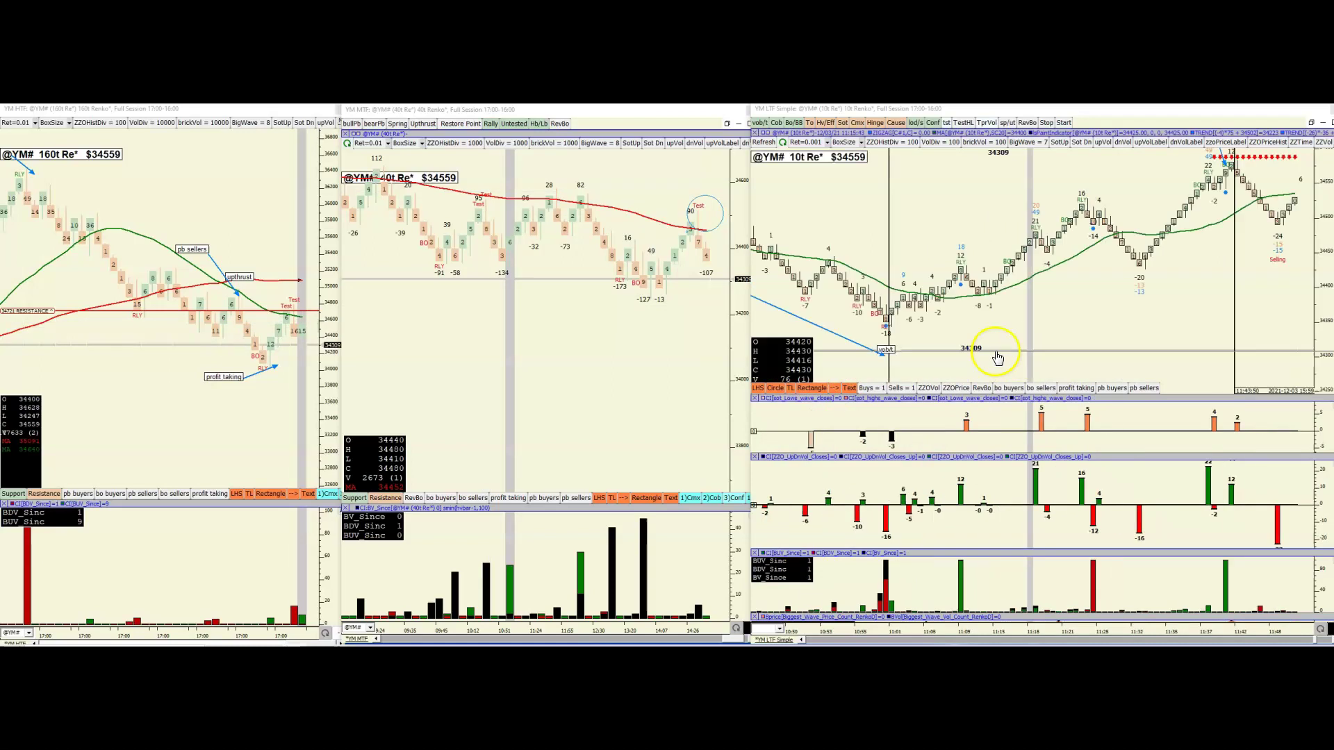
left_click(834, 388)
left_click(880, 345)
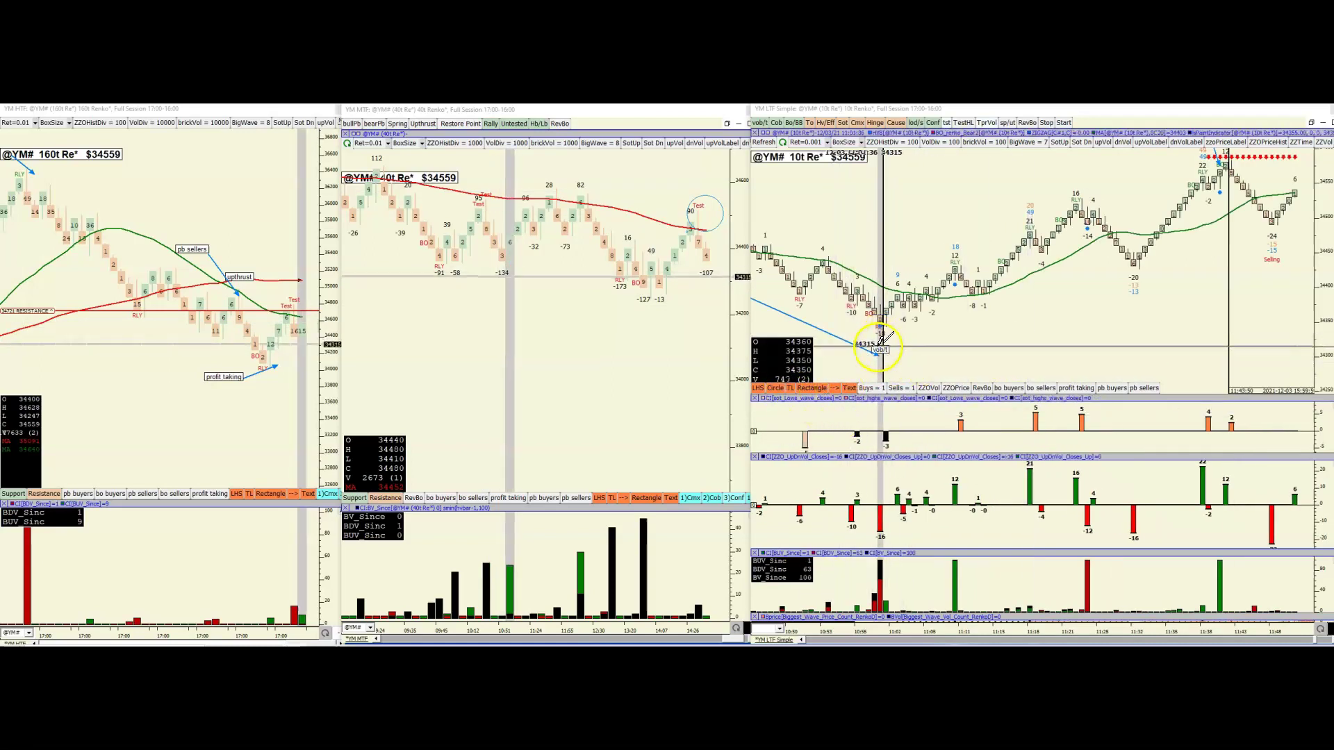
left_click(1227, 175)
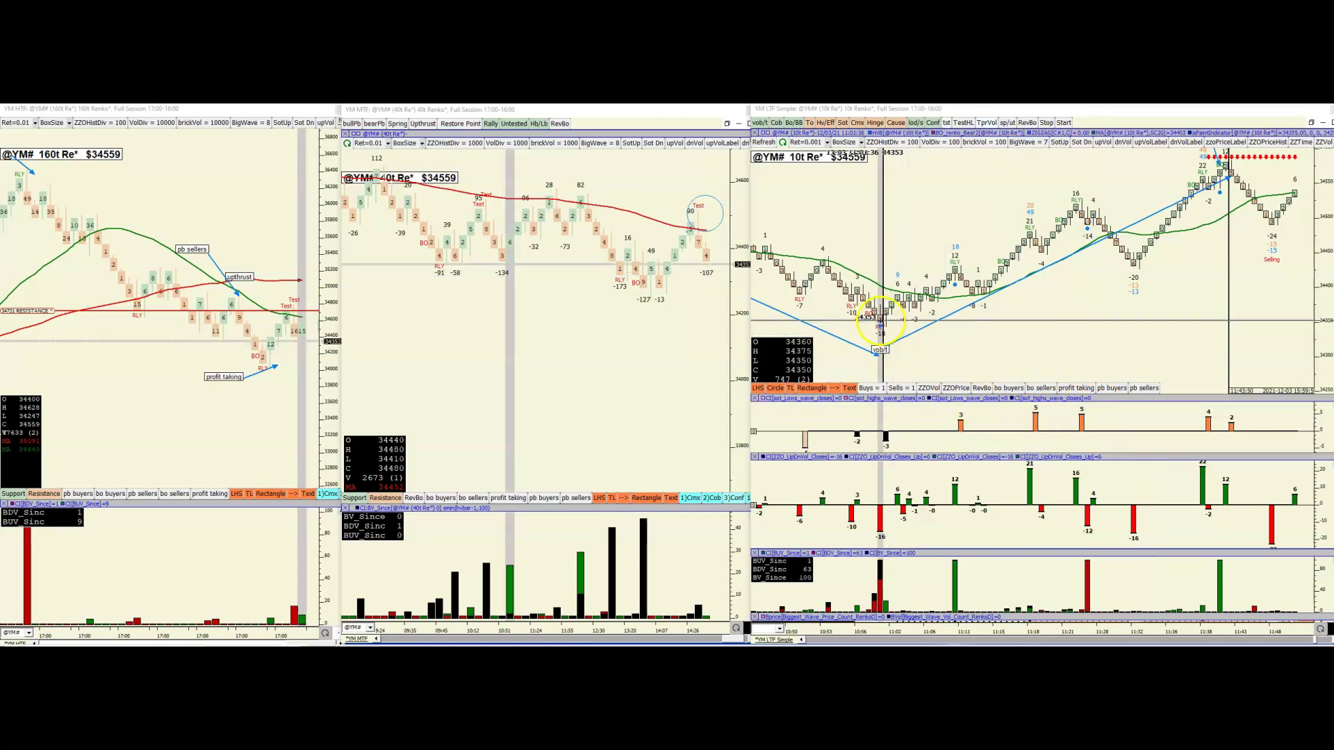
Examine the swing from the 10:58 low to the 11:43 peak and the volume bars around both turning points
left_click(880, 355)
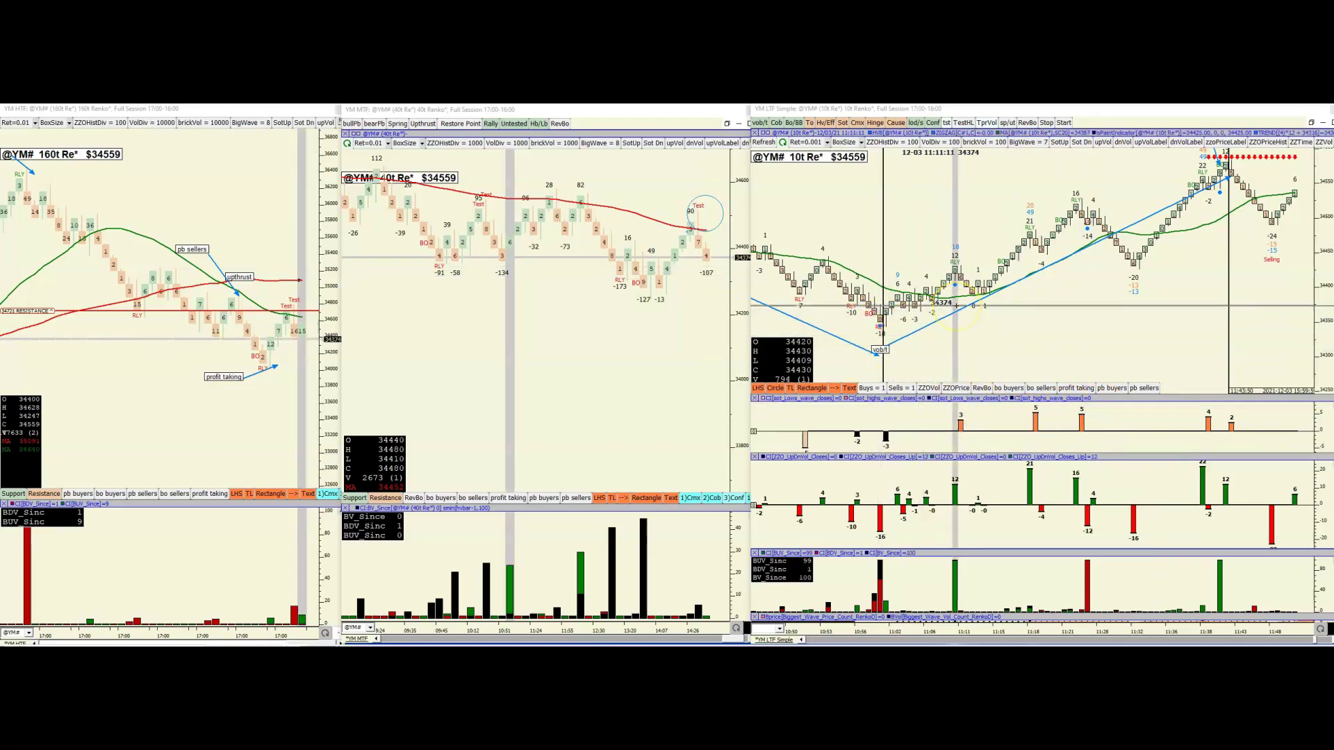
left_click(881, 294)
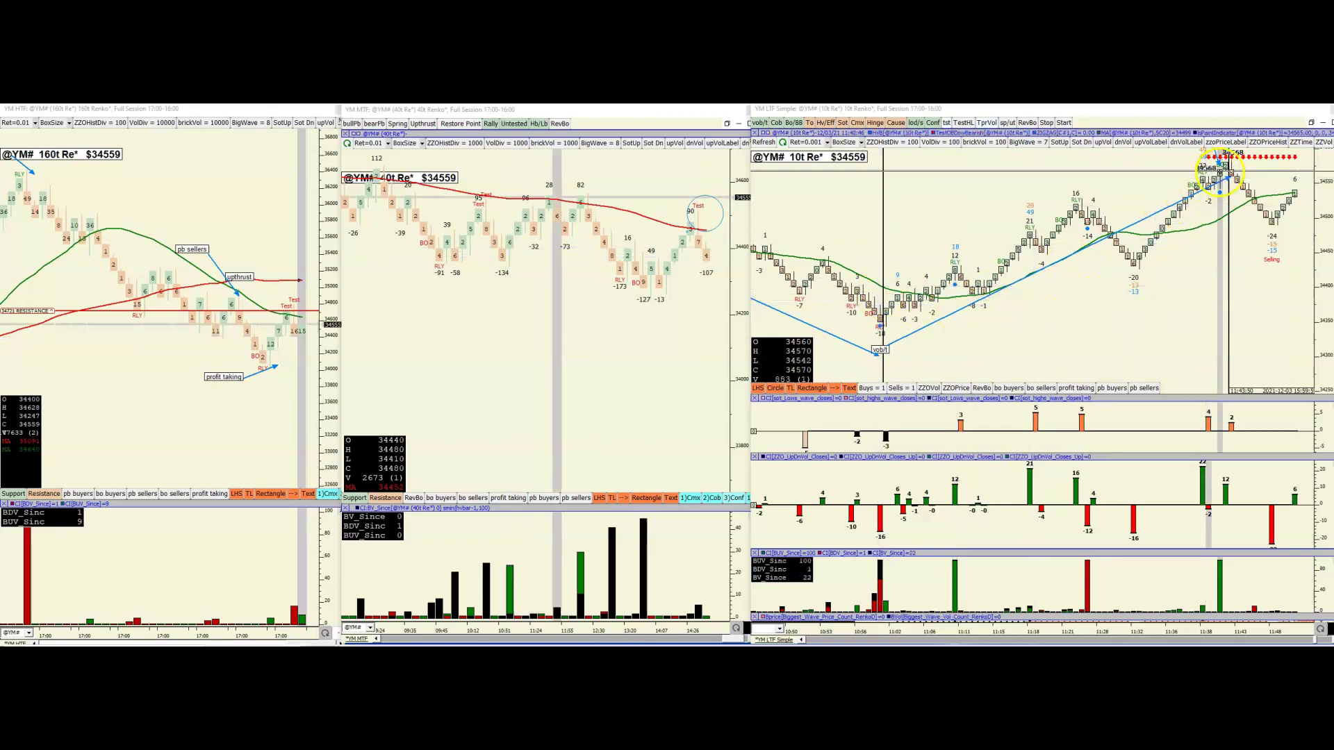
left_click_drag(1191, 289, 964, 321)
left_click(1007, 196)
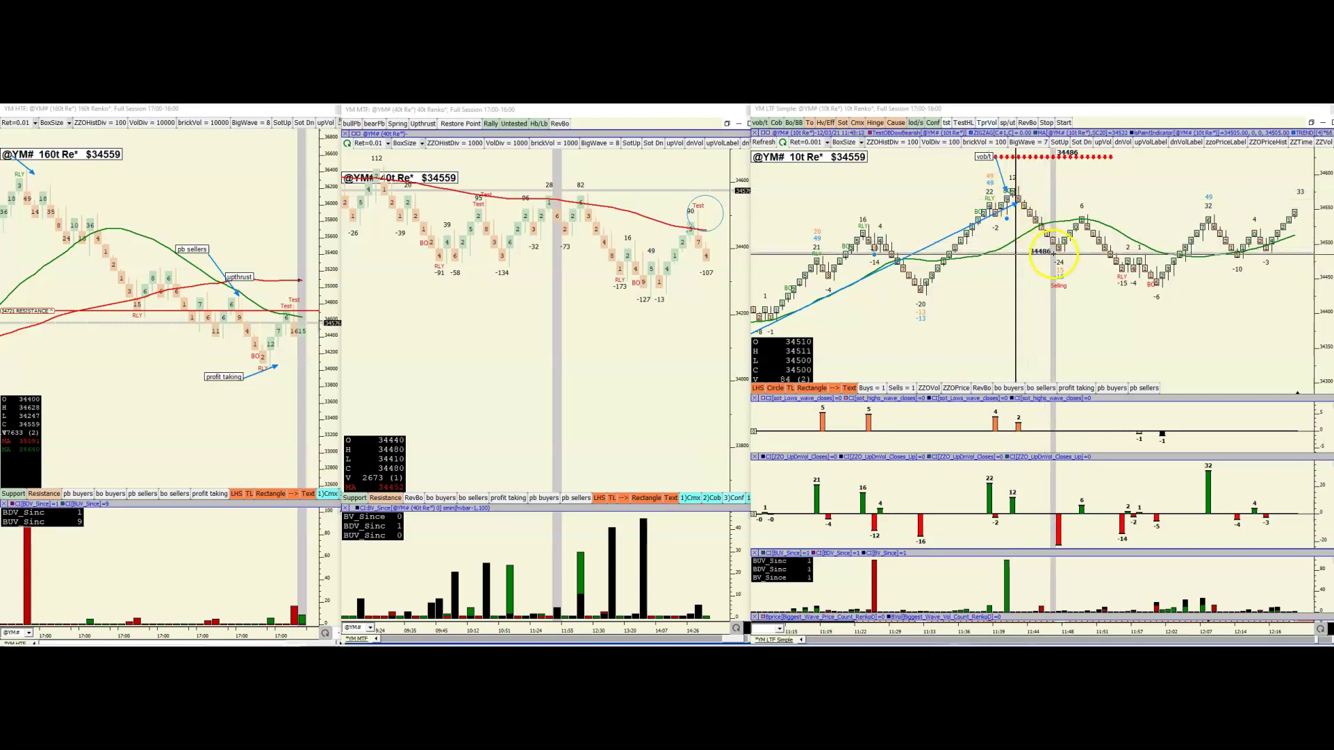
left_click(1007, 204)
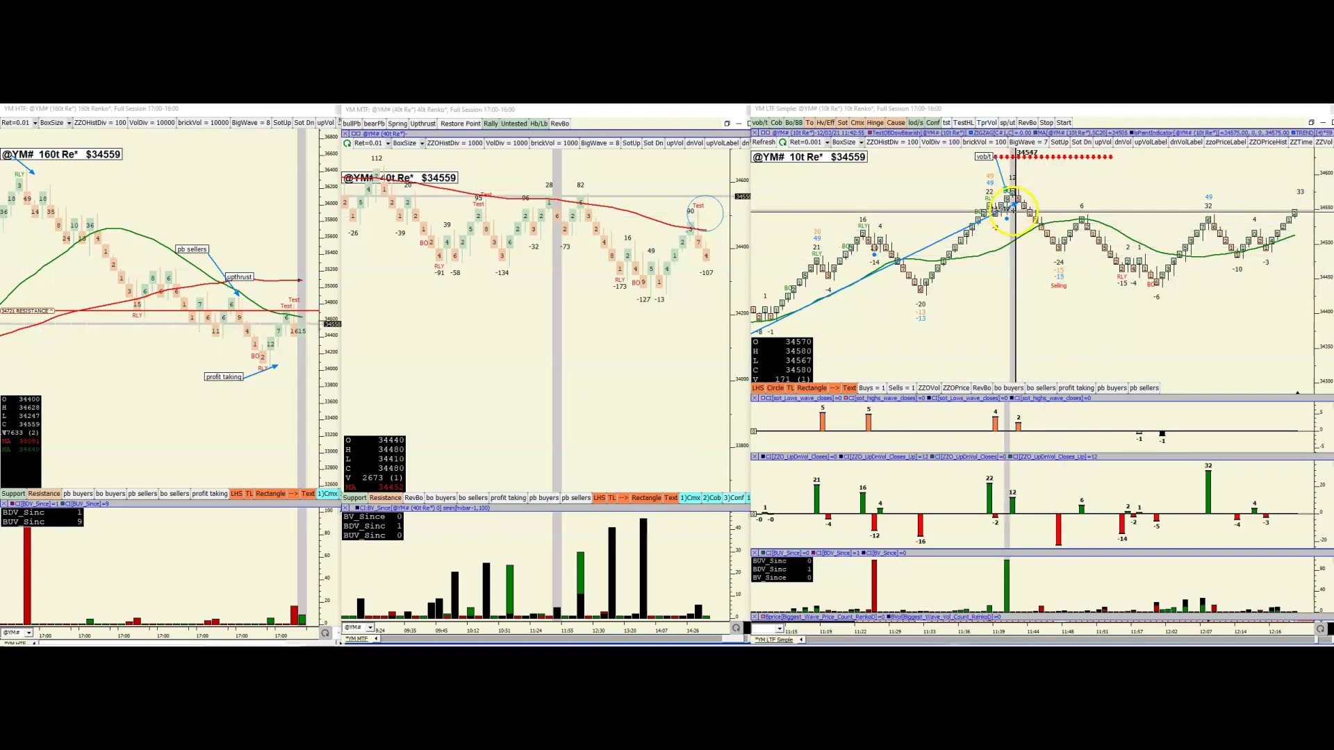
left_click(1066, 289)
left_click(966, 220)
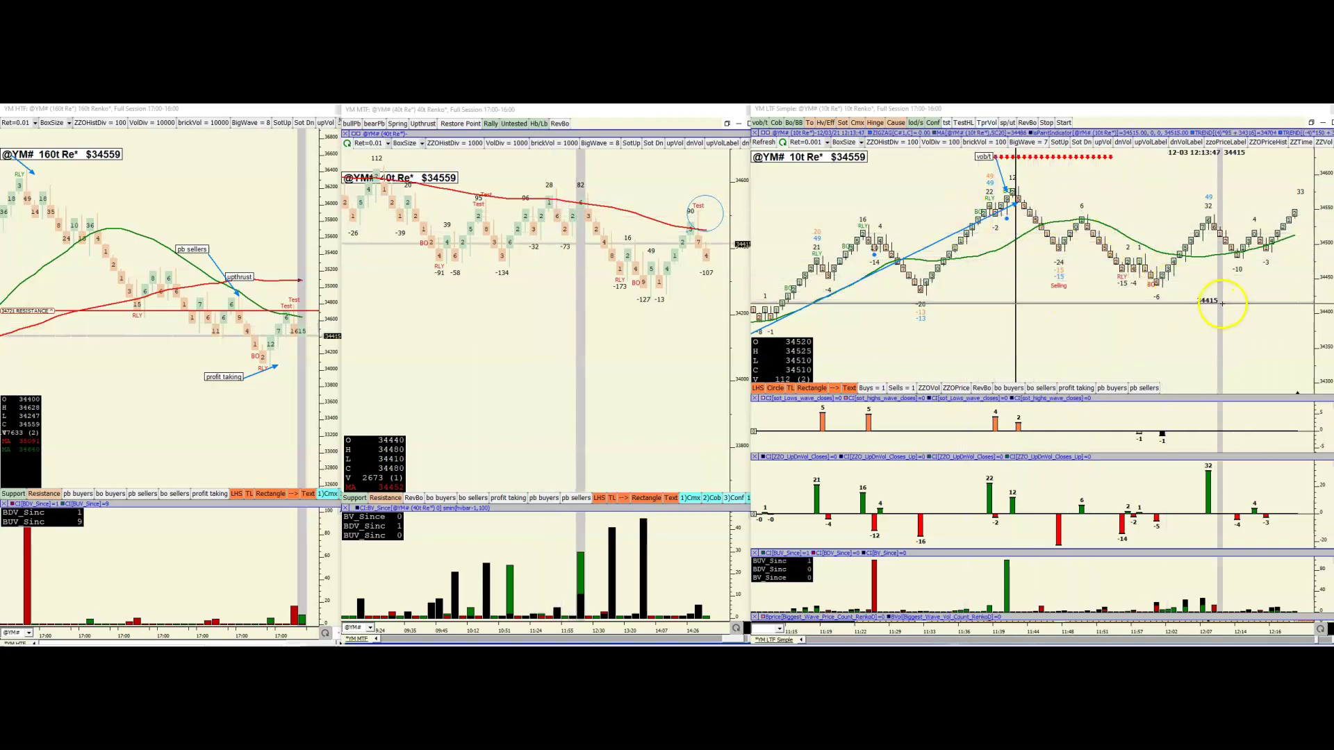
Review the 10t price waves and volume from the 12:25 "vob/t" high through the declines and swing lows up to 14:07
left_click_drag(1217, 312, 1021, 312)
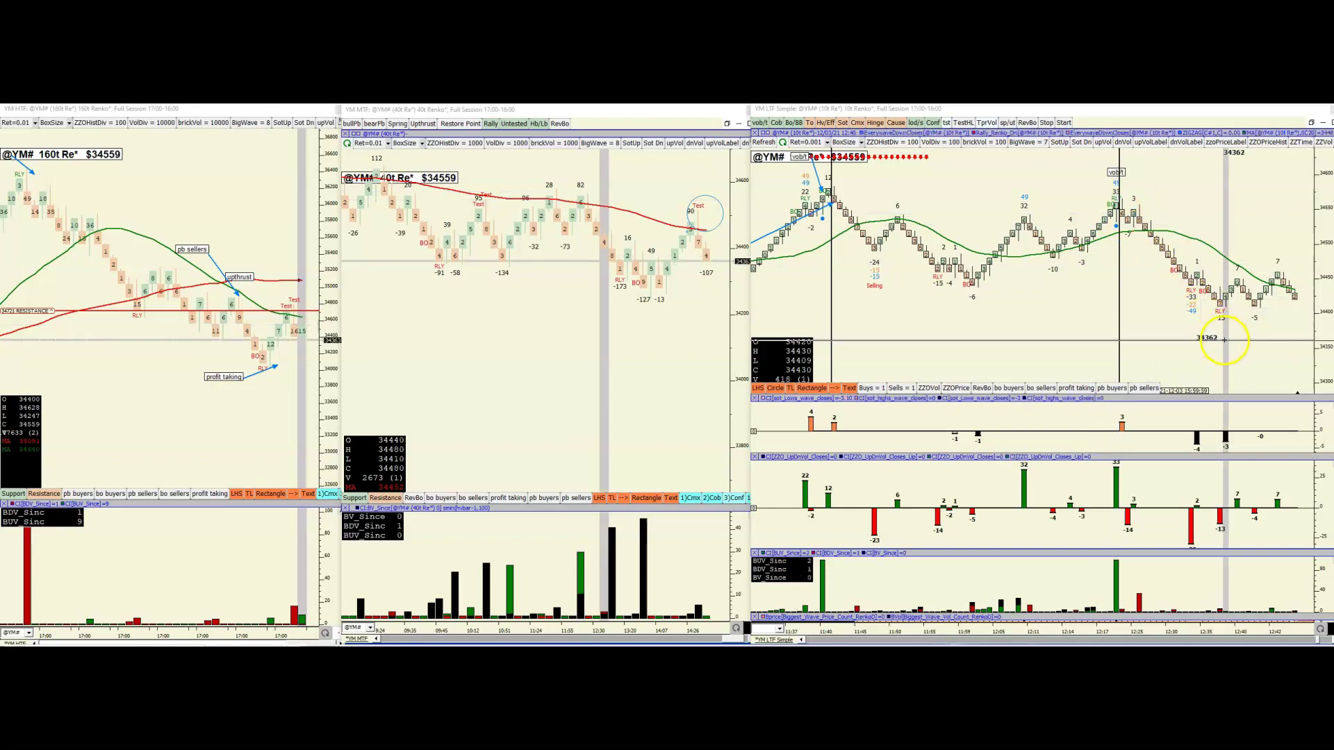
left_click_drag(1231, 341, 1088, 339)
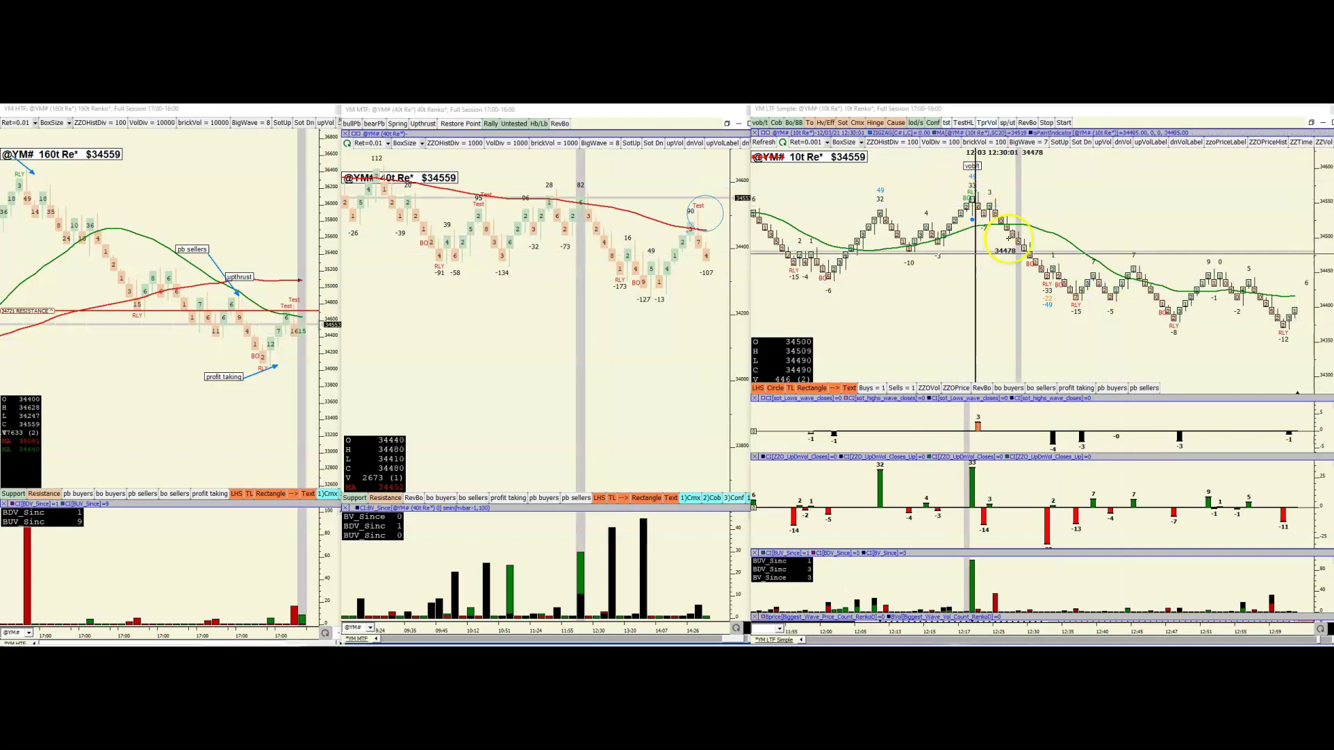
left_click_drag(1193, 352, 968, 354)
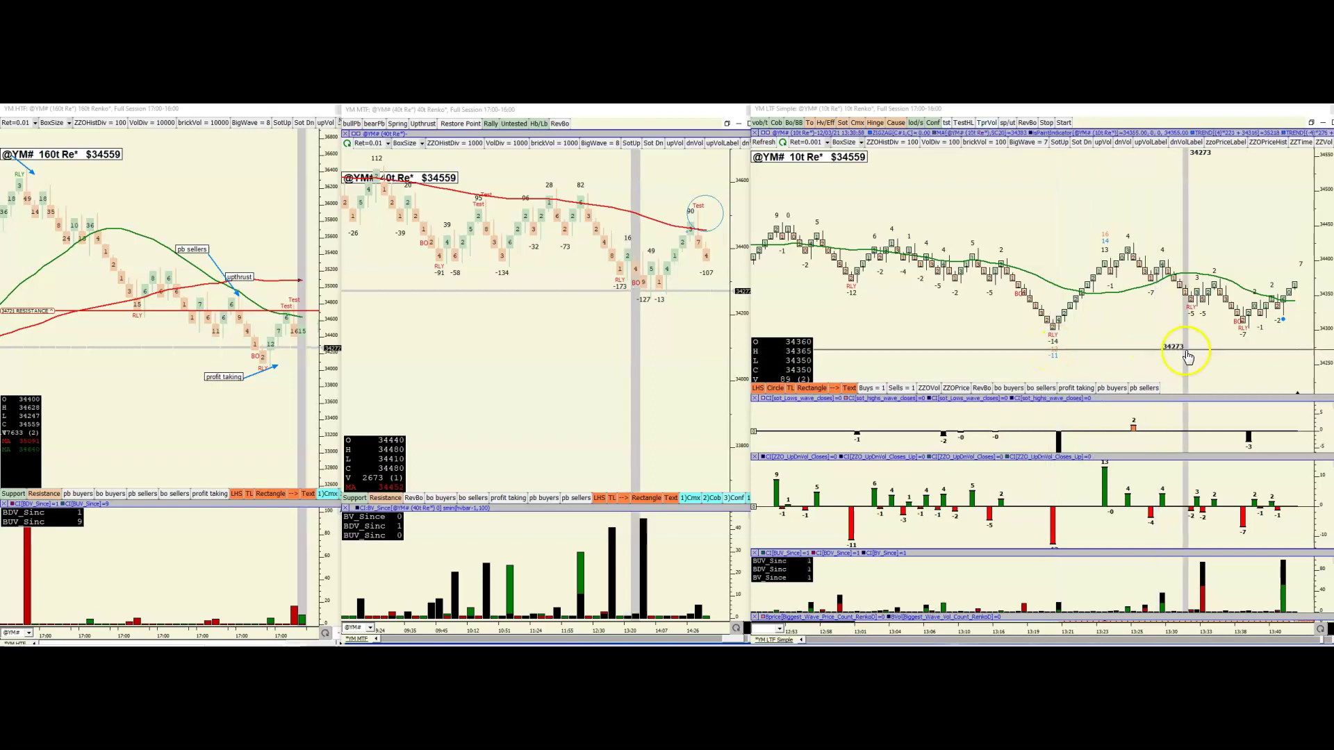
scroll(1181, 353, "right", 3)
left_click_drag(1222, 360, 1112, 356)
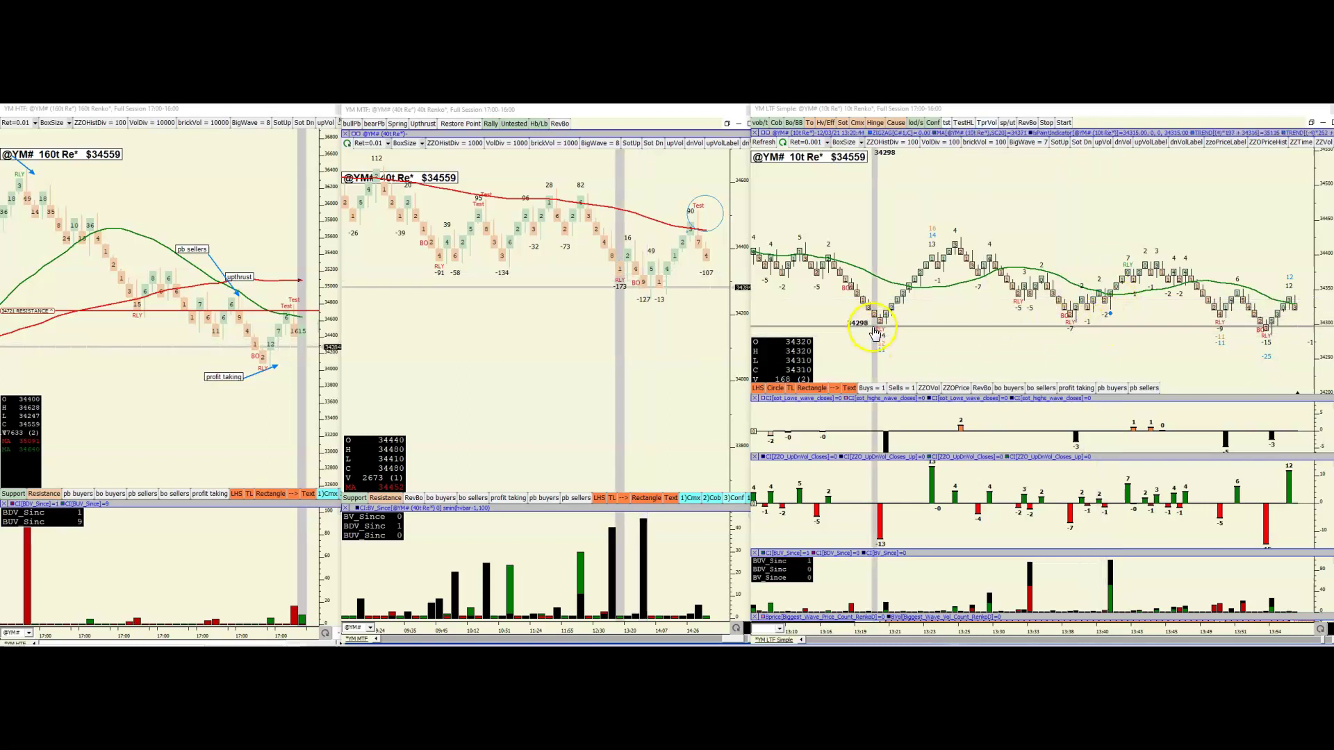
left_click_drag(1069, 351, 898, 331)
scroll(1063, 307, "down", 3)
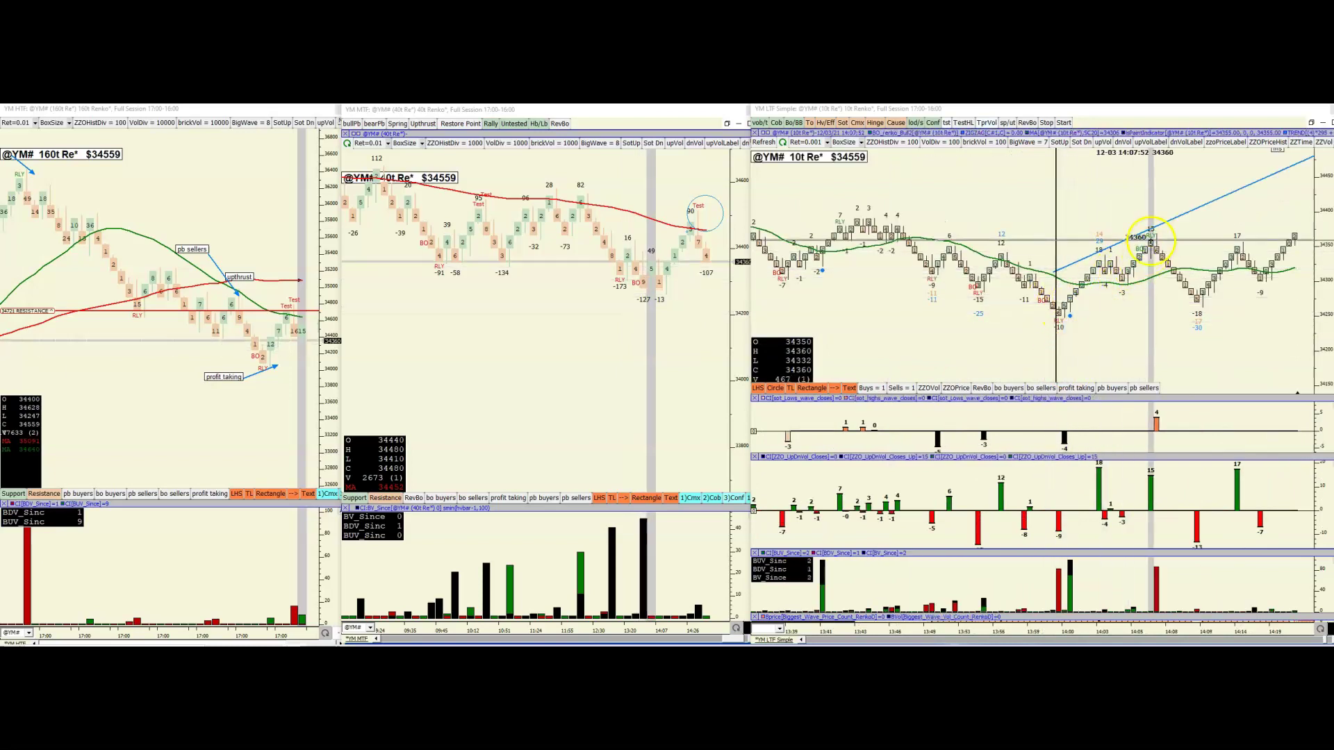
scroll(936, 305, "up", 10)
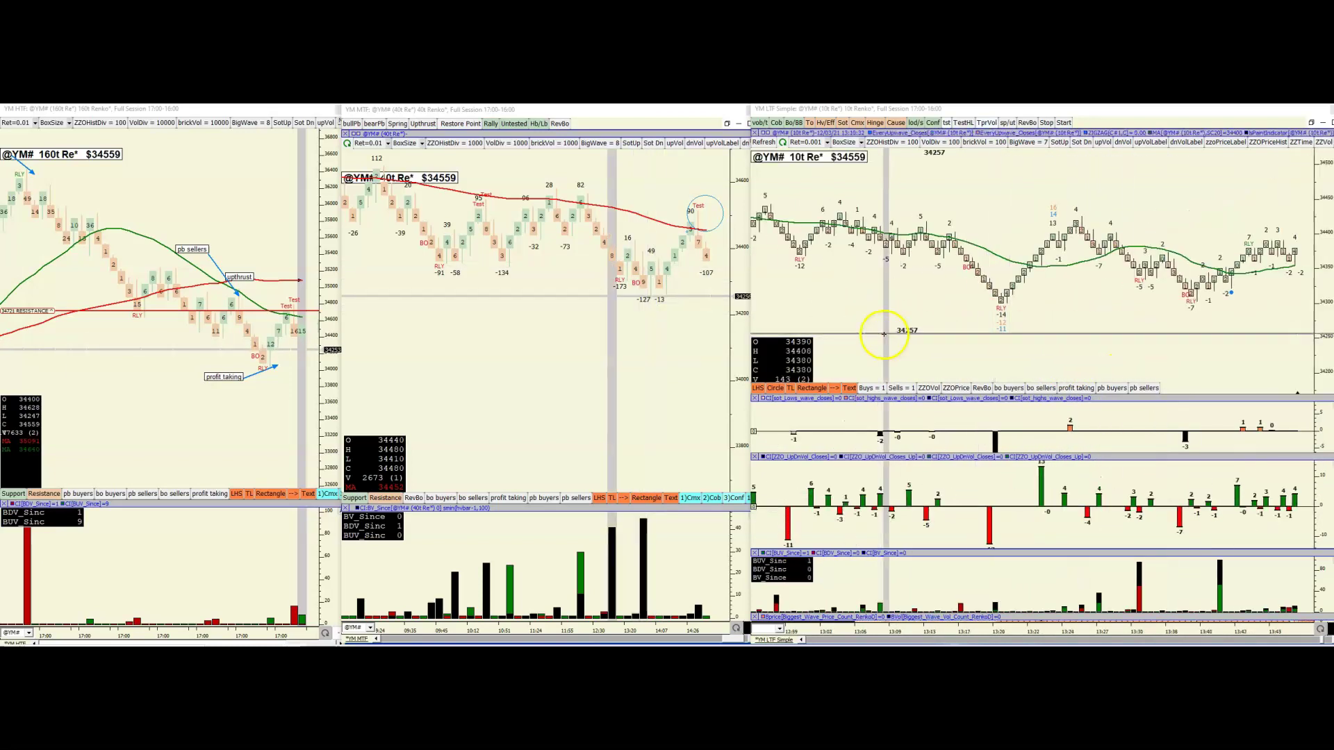
scroll(934, 299, "up", 2)
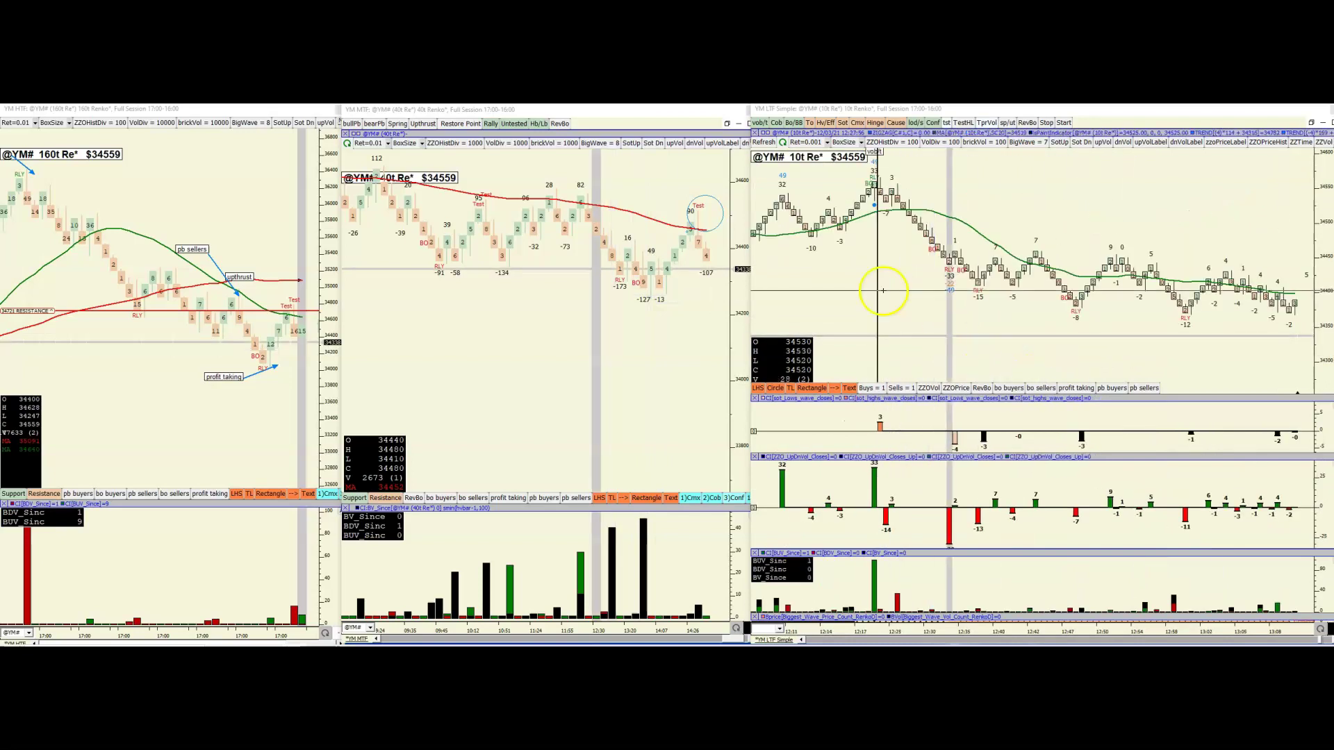
Switch to the Paint diagram, sketch zigzag lines along the small lhs/rhs peak and draw a right-pointing block arrow toward the accum/dist diagram
key("alt+Tab")
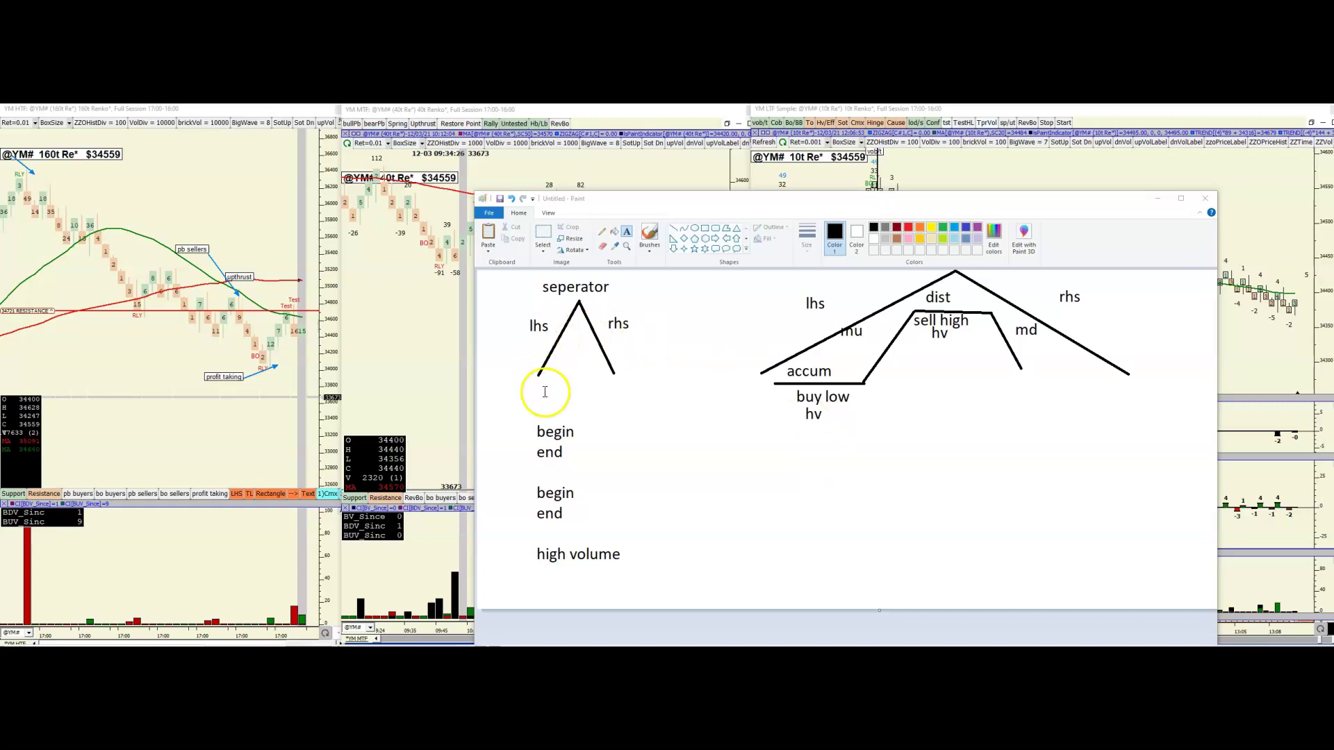
left_click(674, 229)
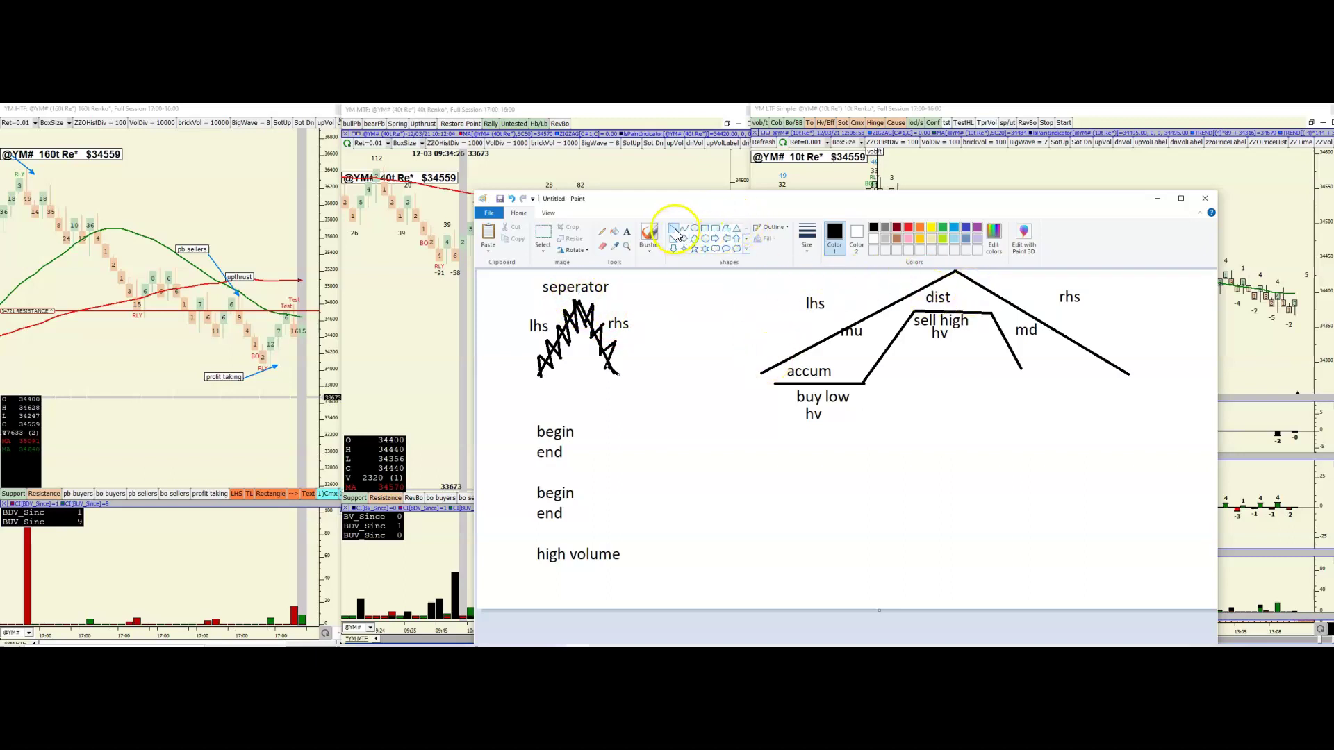
left_click(715, 238)
left_click_drag(661, 331, 723, 361)
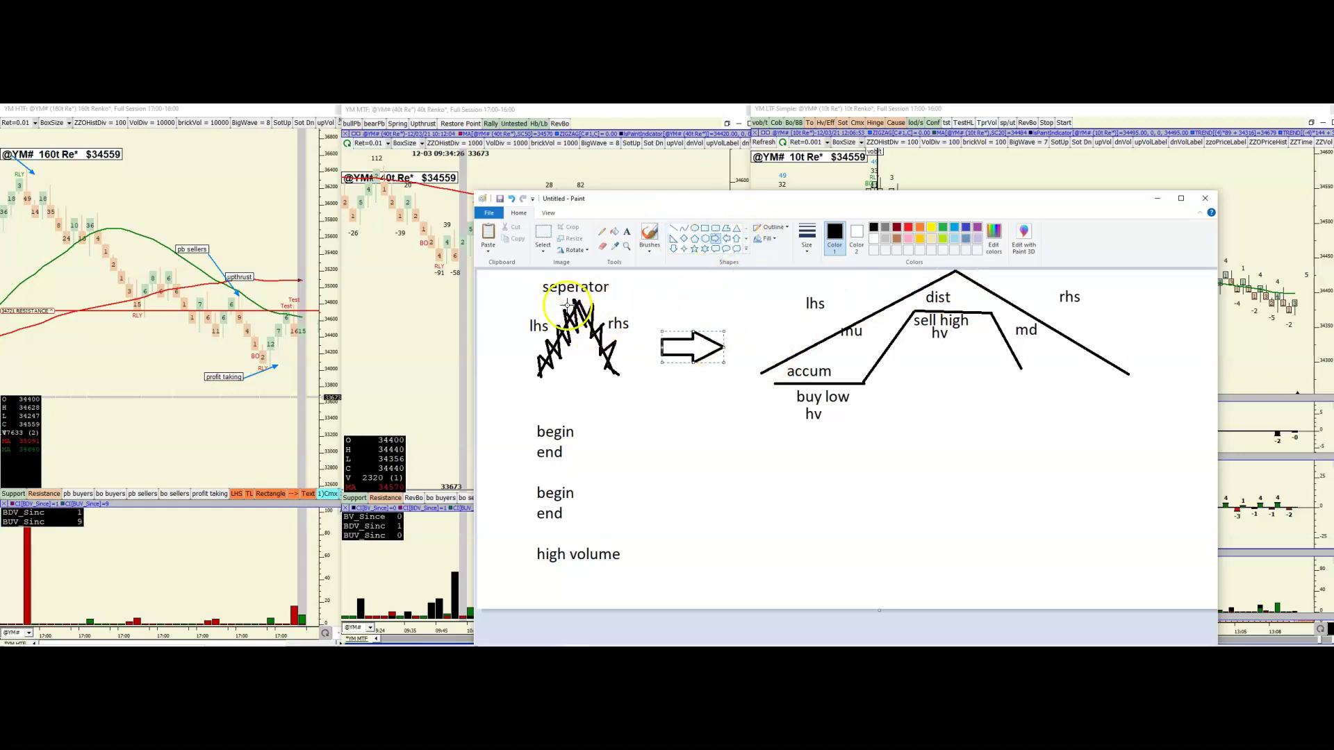